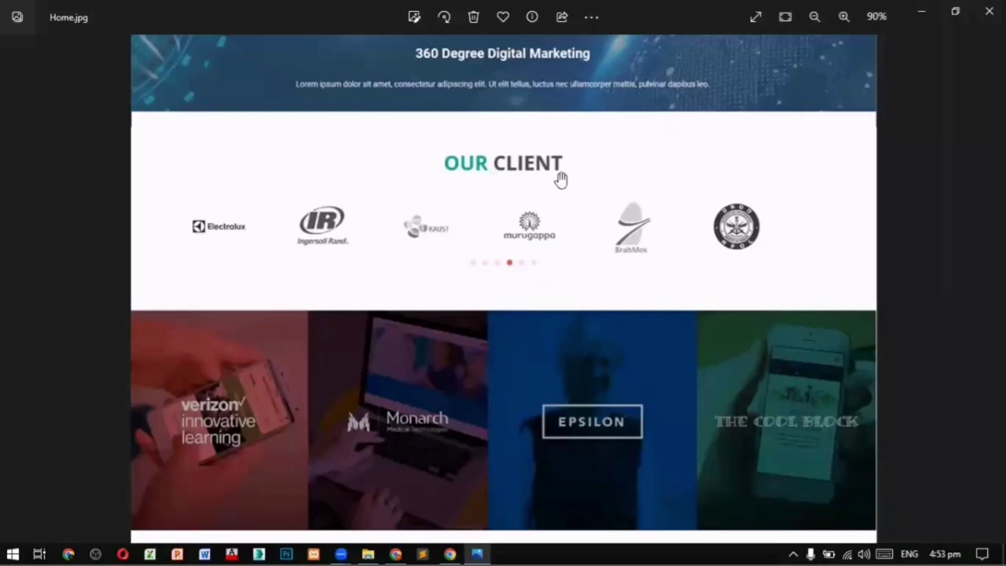
Step: Leave the reference image and open the site's Home page for editing in Elementor from the WordPress page list
left_click(921, 11)
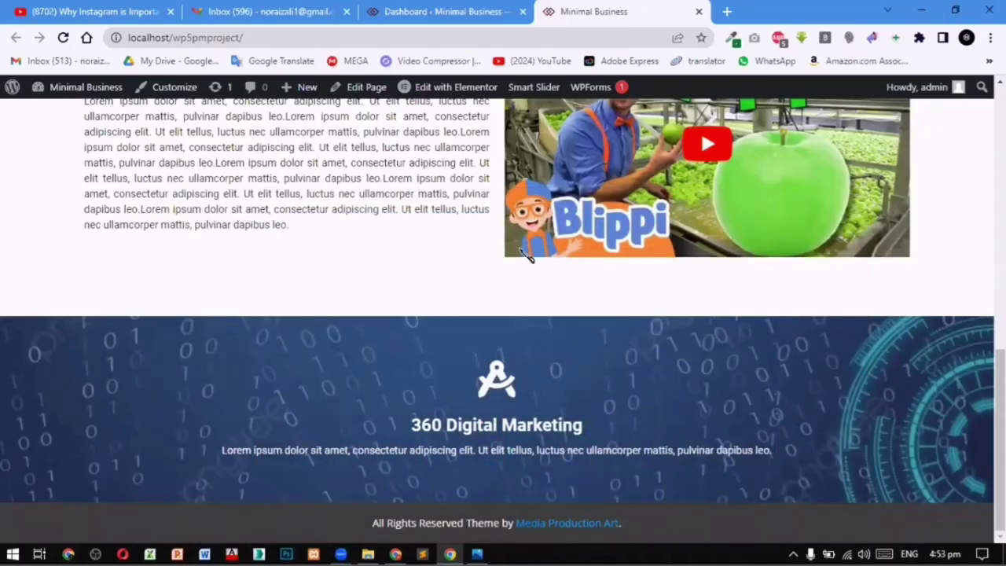
left_click(404, 13)
mouse_move(51, 259)
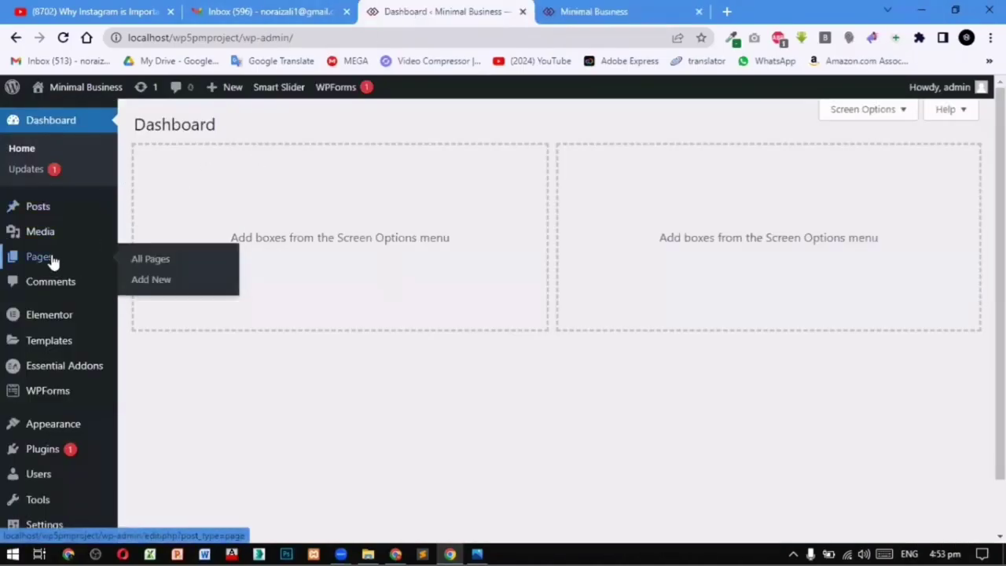
left_click(171, 261)
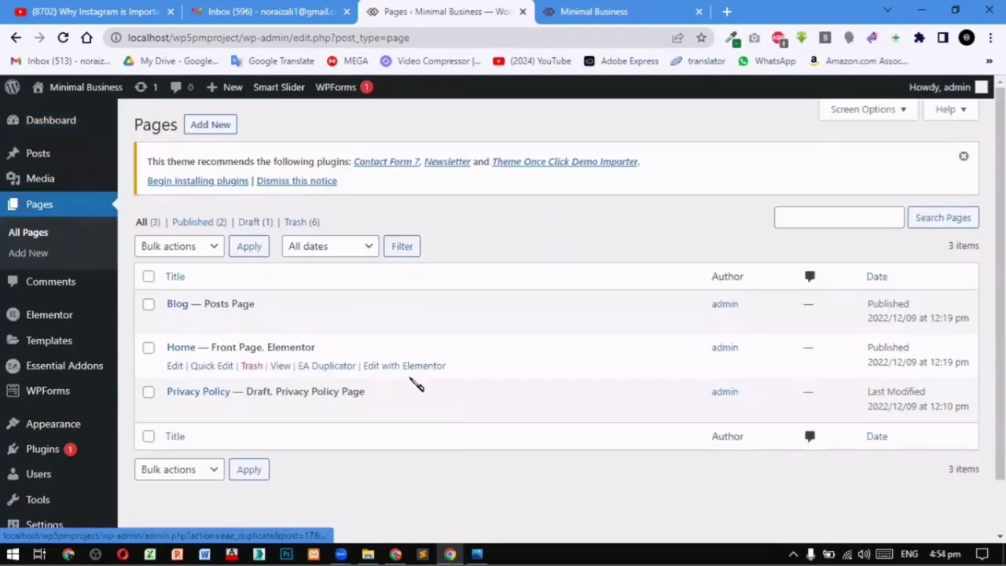
left_click(410, 367)
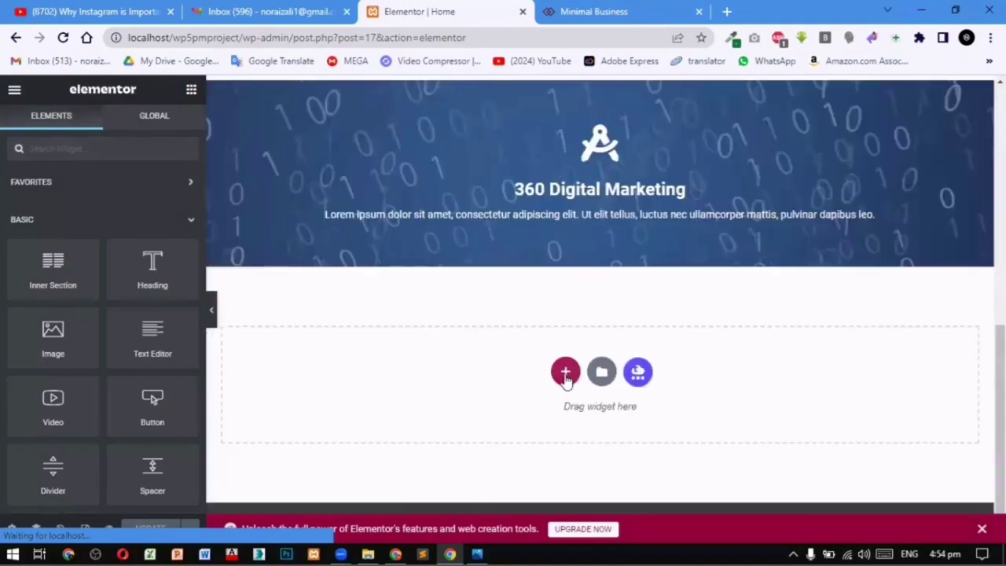
Step: Add a single-column section below the 360 Digital Marketing banner with top and bottom margins of 50 px
left_click(565, 374)
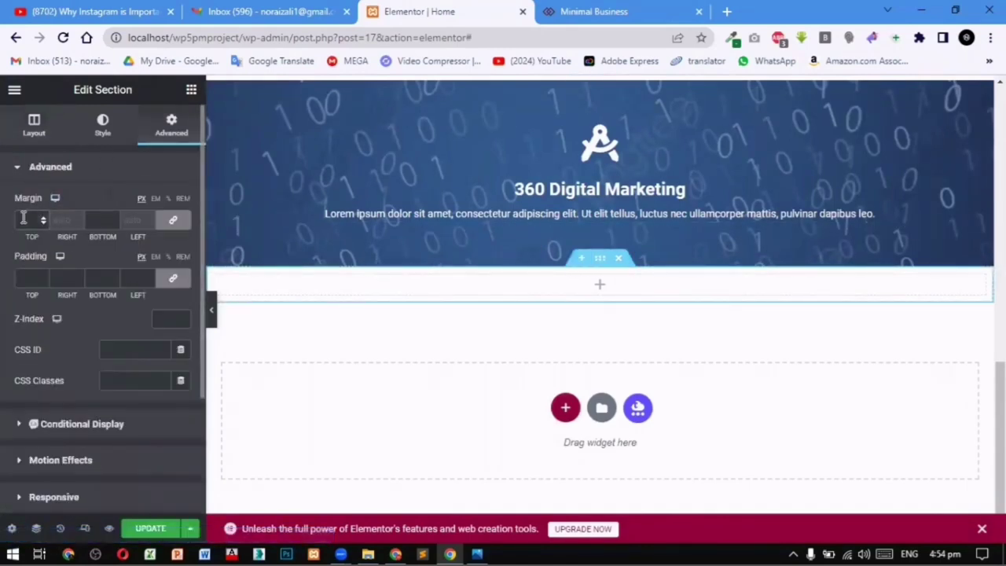
left_click(23, 219)
type("50")
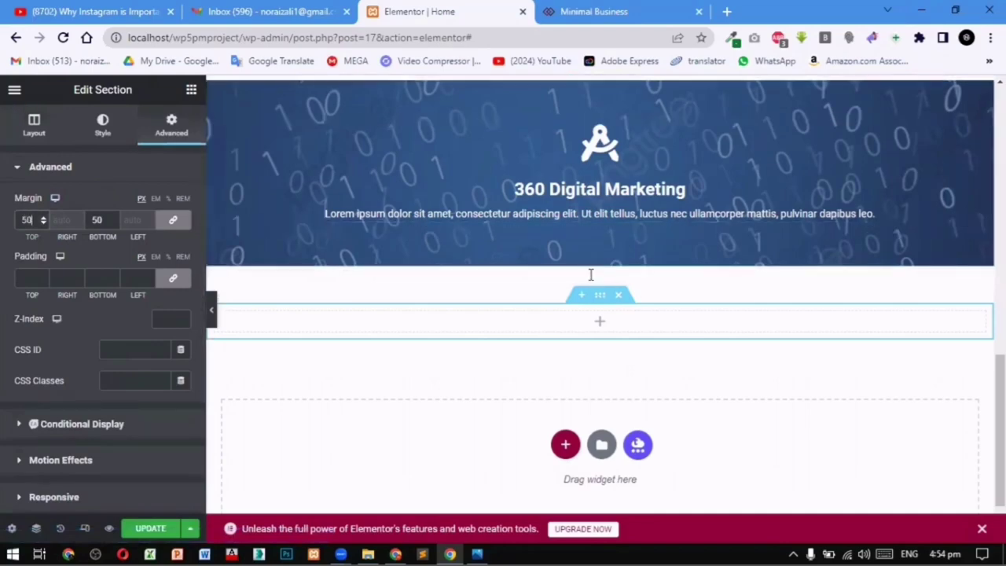
Step: Duplicate the DIGITAL MARKETING dual color heading and move the copy into the new empty section below the banner
scroll(590, 274, "up", 10)
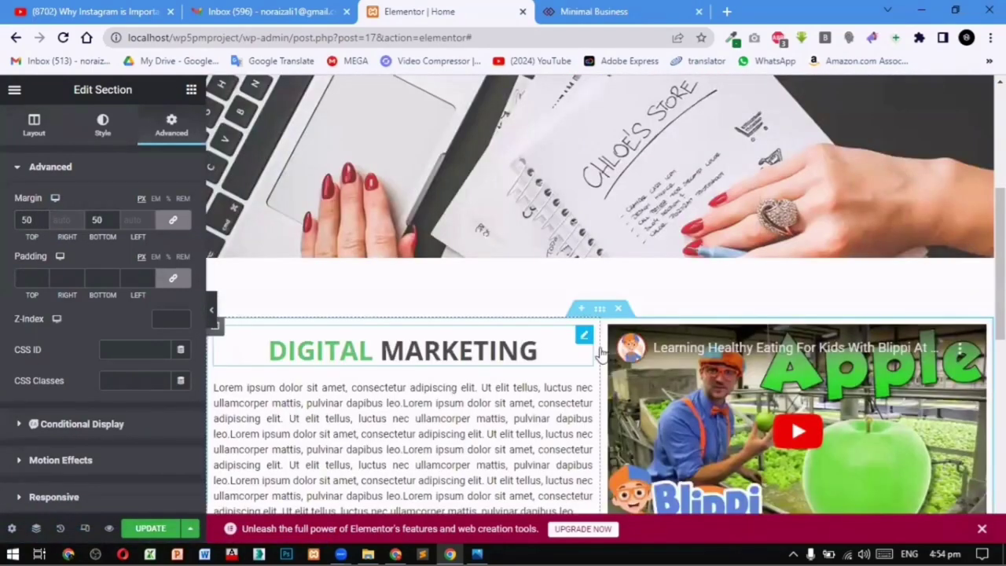
right_click(594, 349)
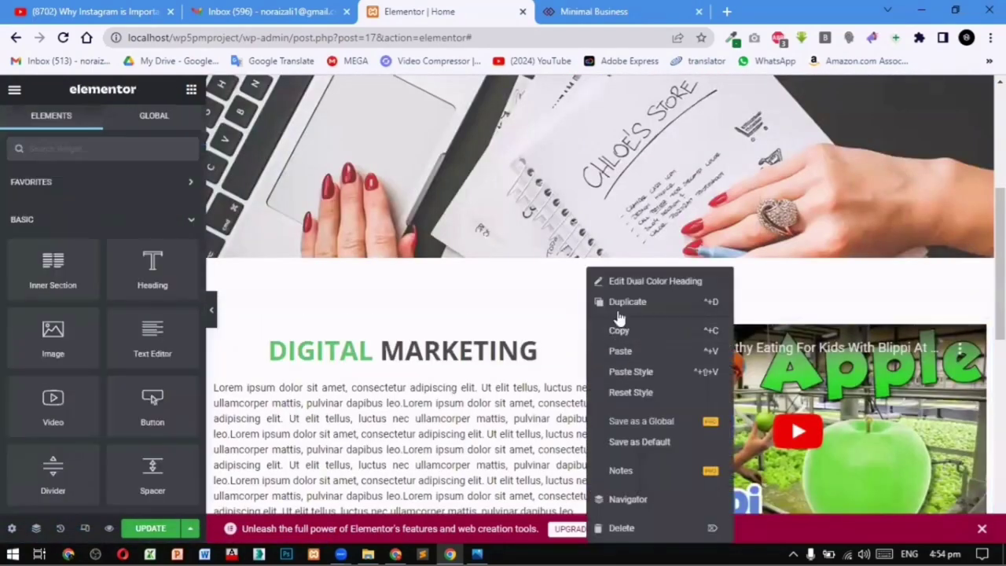
left_click(525, 330)
scroll(542, 314, "down", 3)
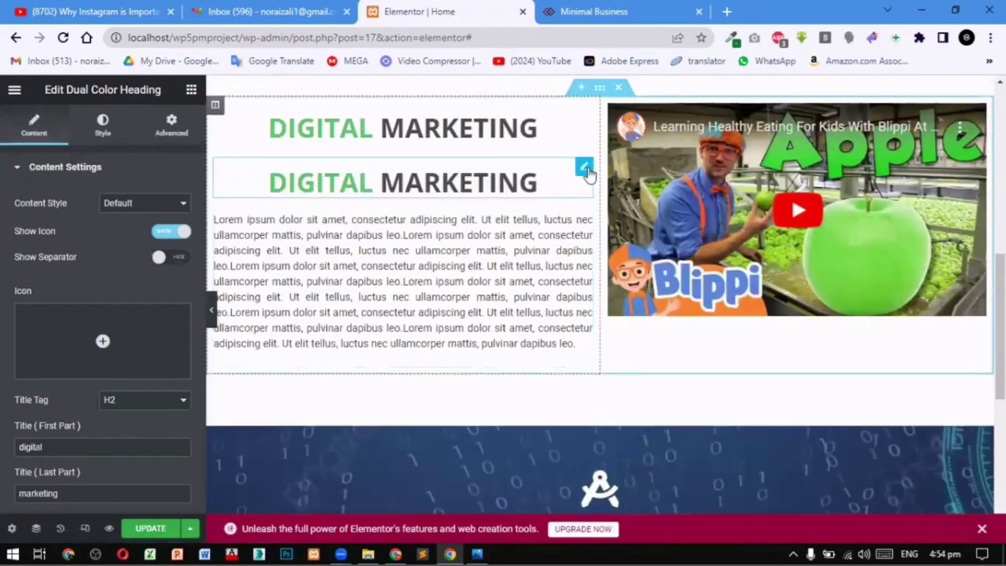
left_click_drag(588, 172, 581, 263)
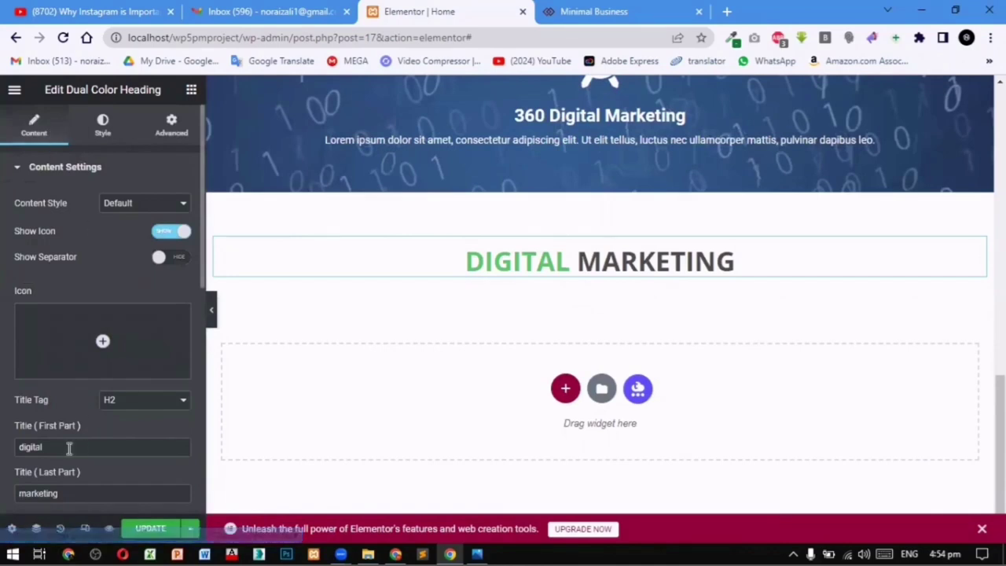
Step: Change the copied heading's first part to "our" and its last part to "client"
scroll(53, 328, "down", 2)
double_click(15, 298)
key("BackSpace")
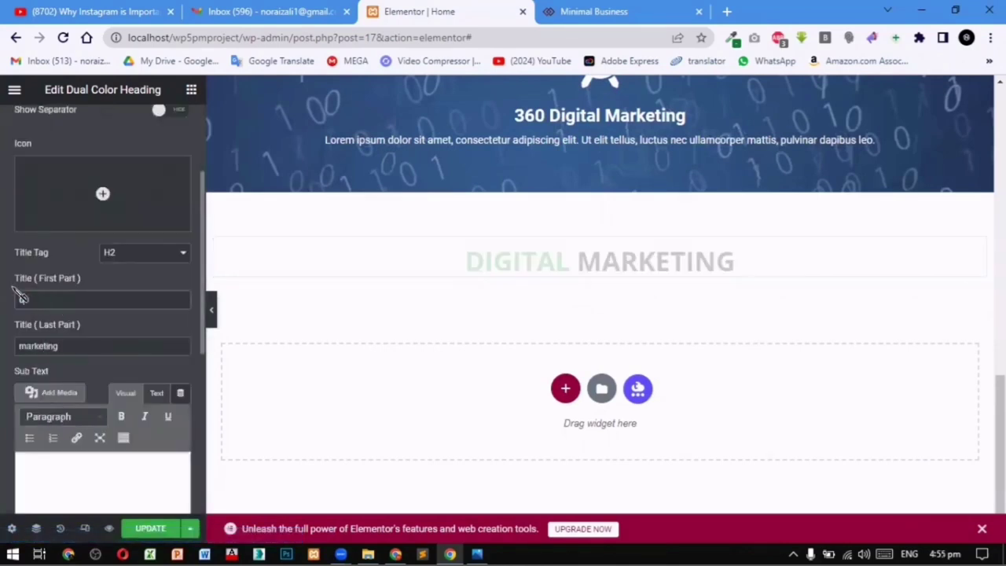
type("our")
left_click_drag(76, 346, 8, 340)
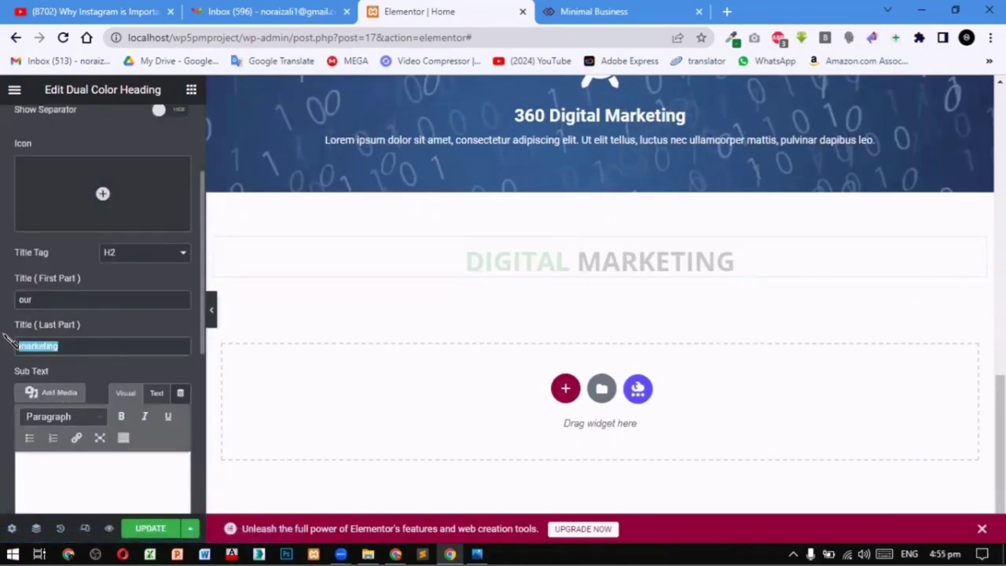
type("di")
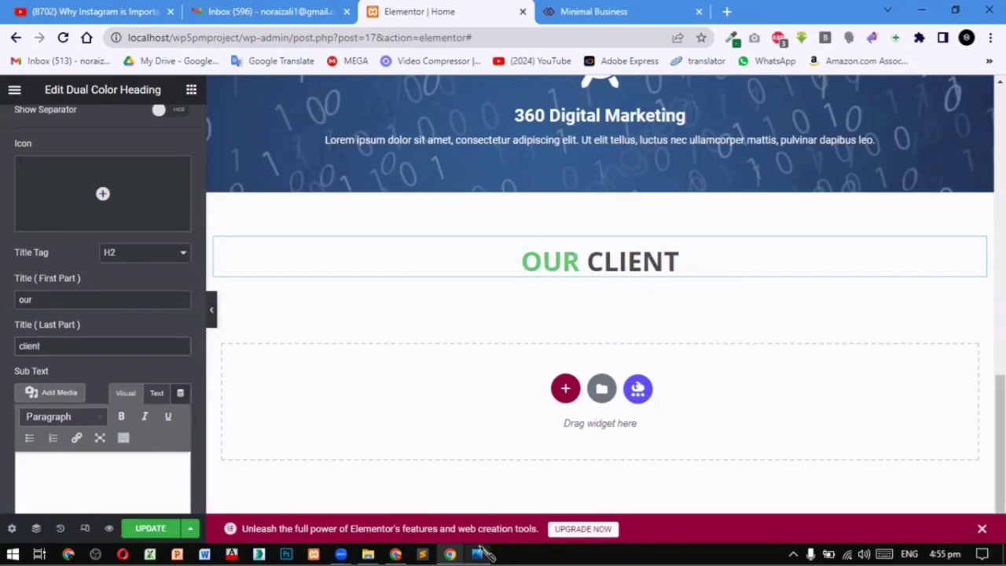
Step: Add a single-column section below the OUR CLIENT heading and set the heading section's bottom margin to 0 px
left_click(565, 388)
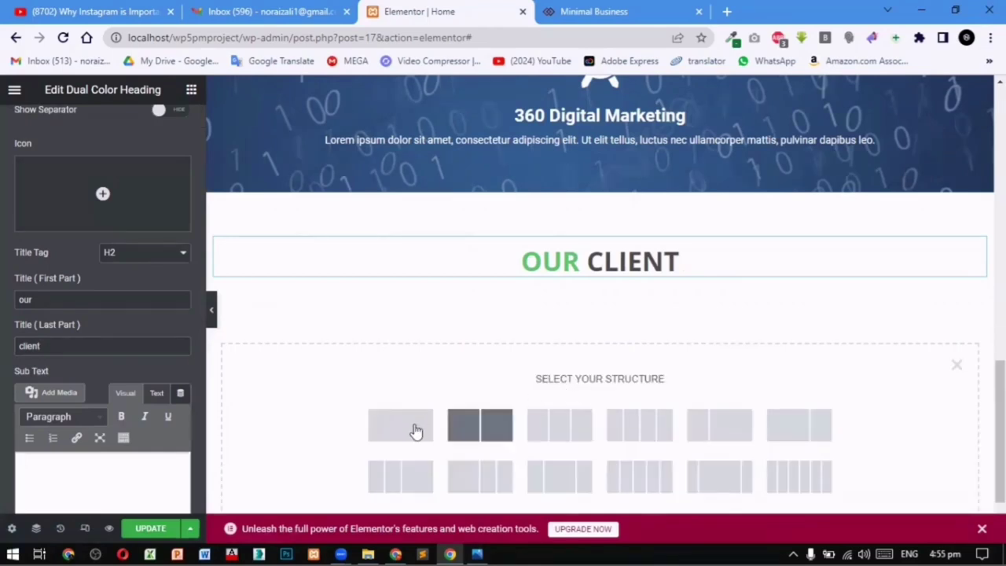
left_click(589, 355)
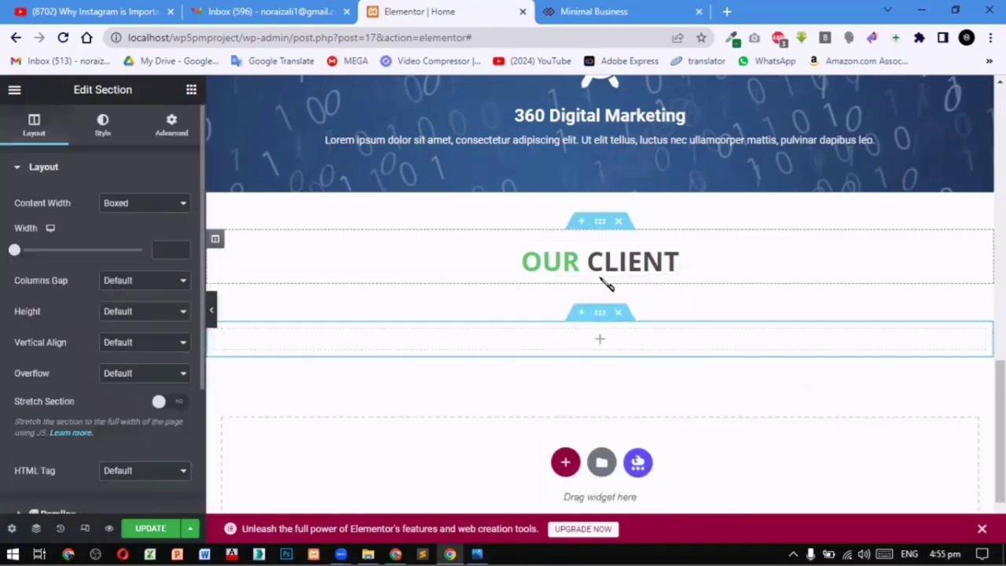
left_click(601, 223)
left_click(172, 124)
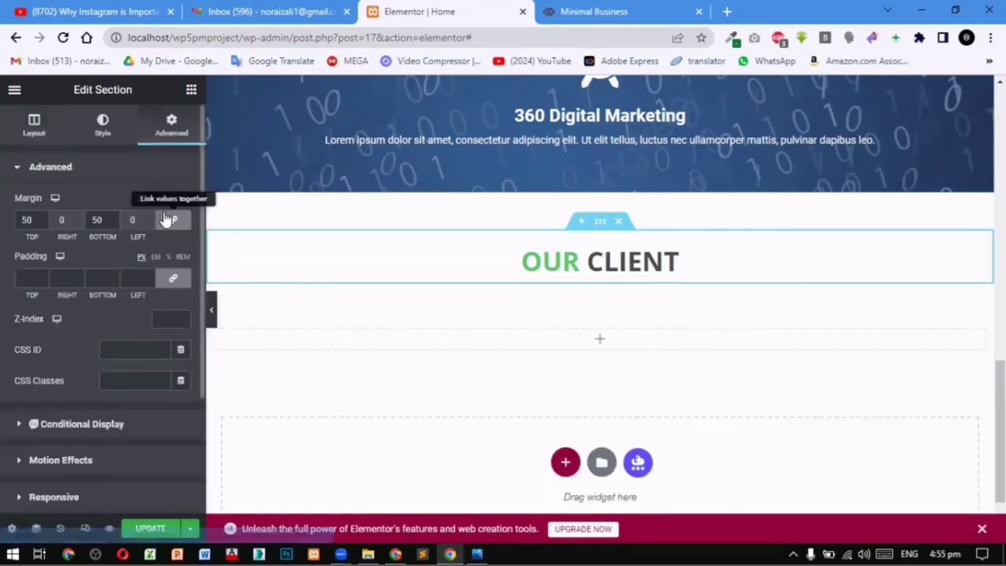
double_click(97, 220)
type("0")
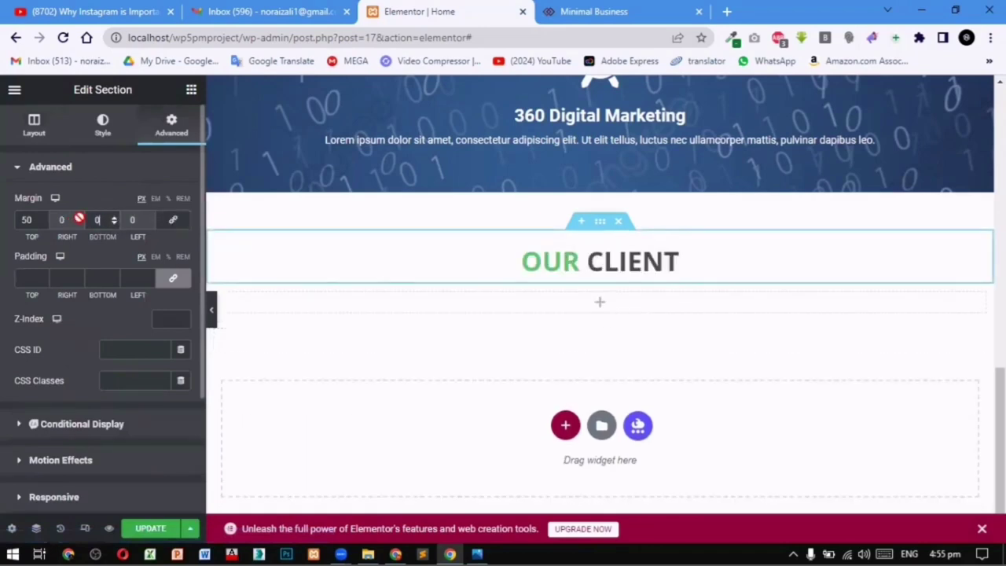
Step: Find the Image Carousel widget by searching for "image" and place it in the empty section under OUR CLIENT
left_click(190, 91)
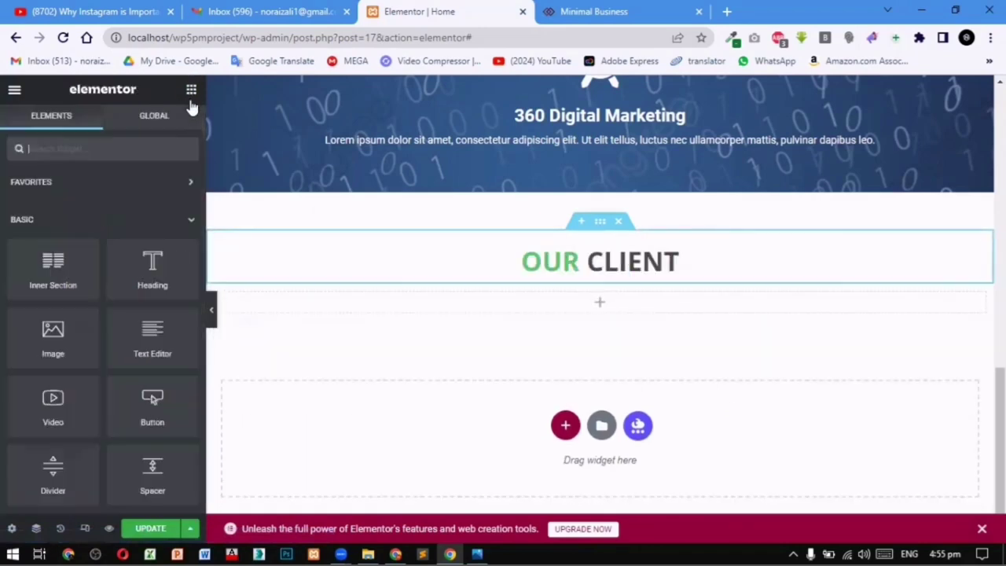
left_click(131, 147)
type("image")
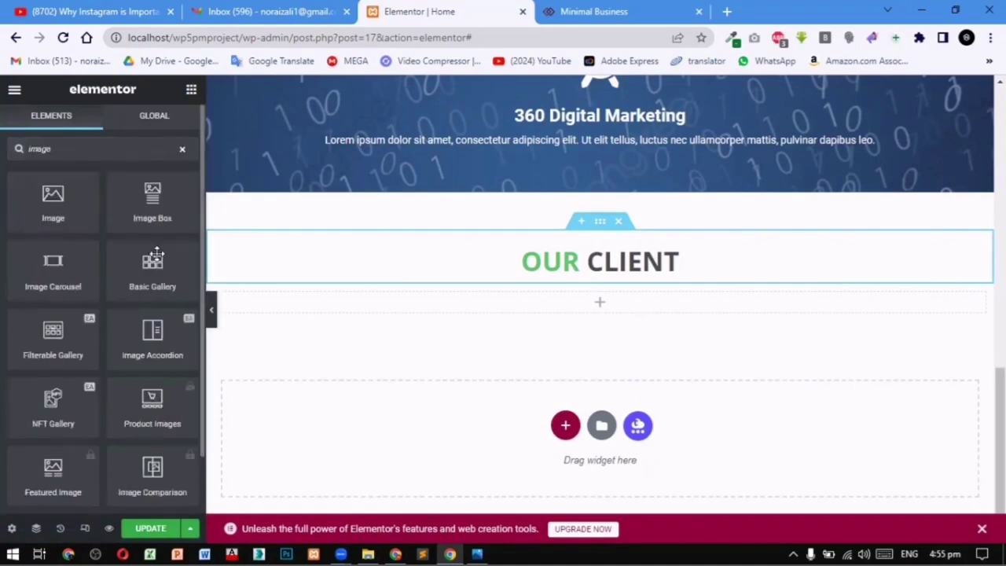
left_click_drag(53, 263, 650, 317)
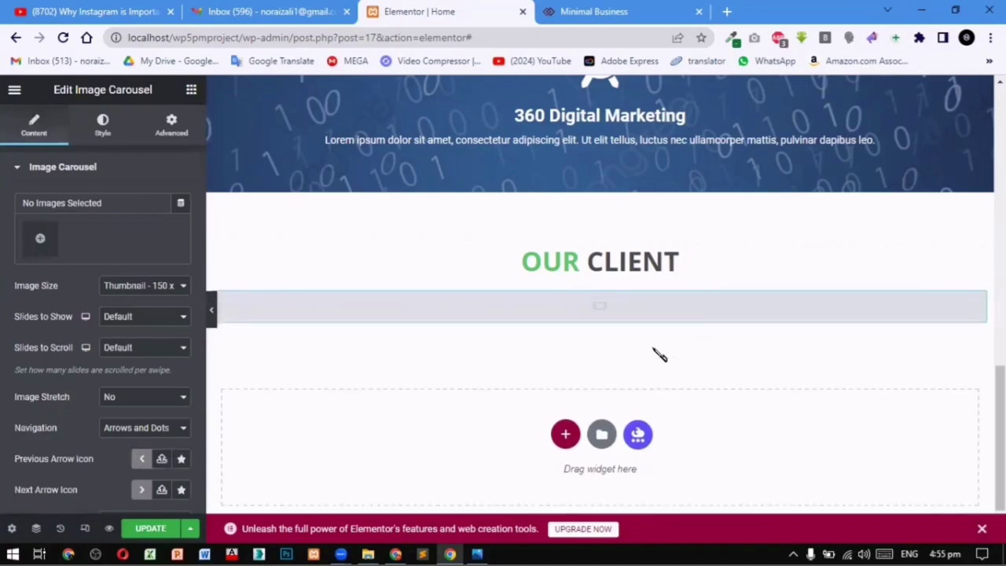
Step: Start uploading files for the carousel gallery and browse to WordPress Classes > Home > Home Img on the E: drive
left_click(41, 238)
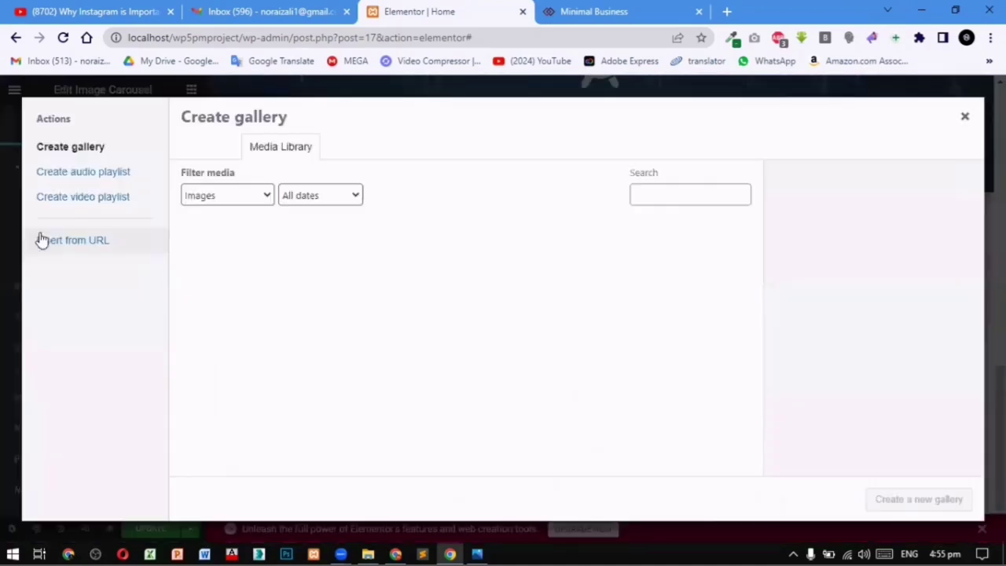
left_click(215, 149)
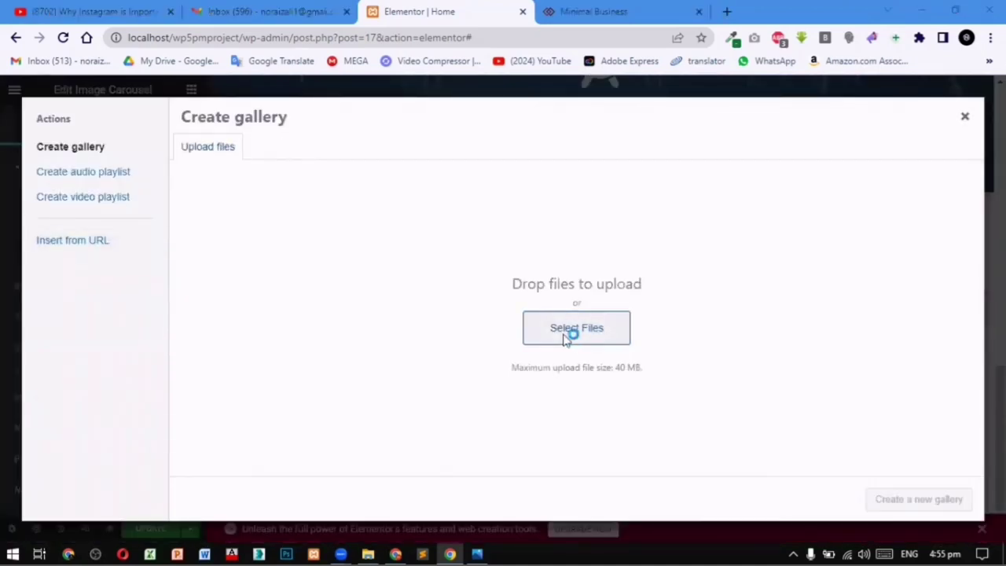
left_click(568, 337)
left_click(226, 367)
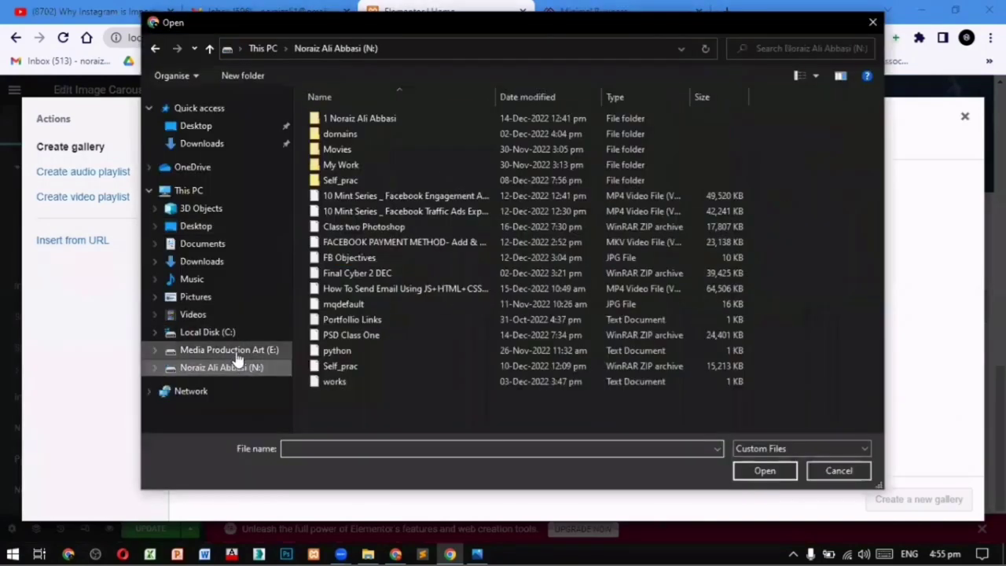
left_click(234, 351)
double_click(341, 132)
double_click(353, 118)
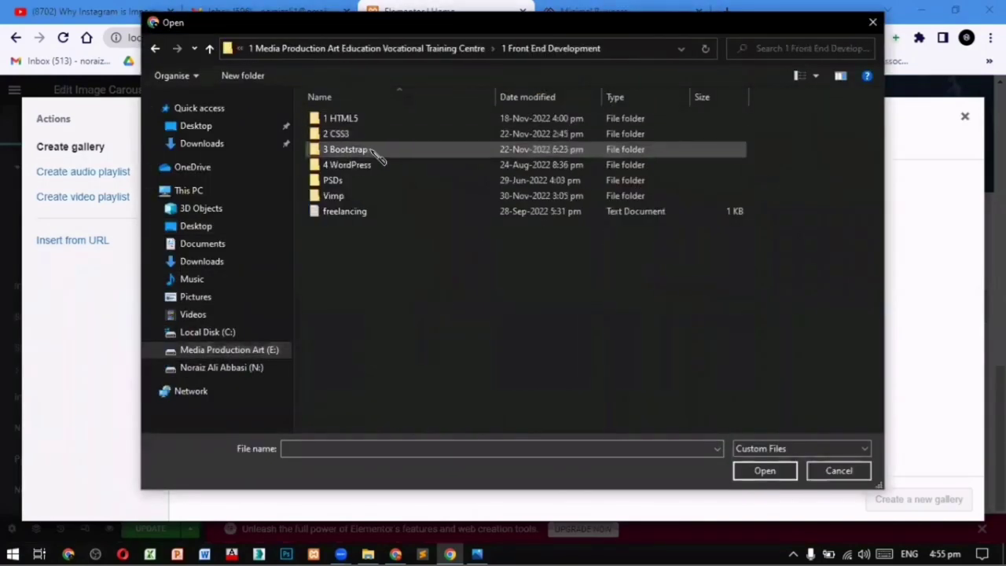
double_click(375, 169)
double_click(382, 119)
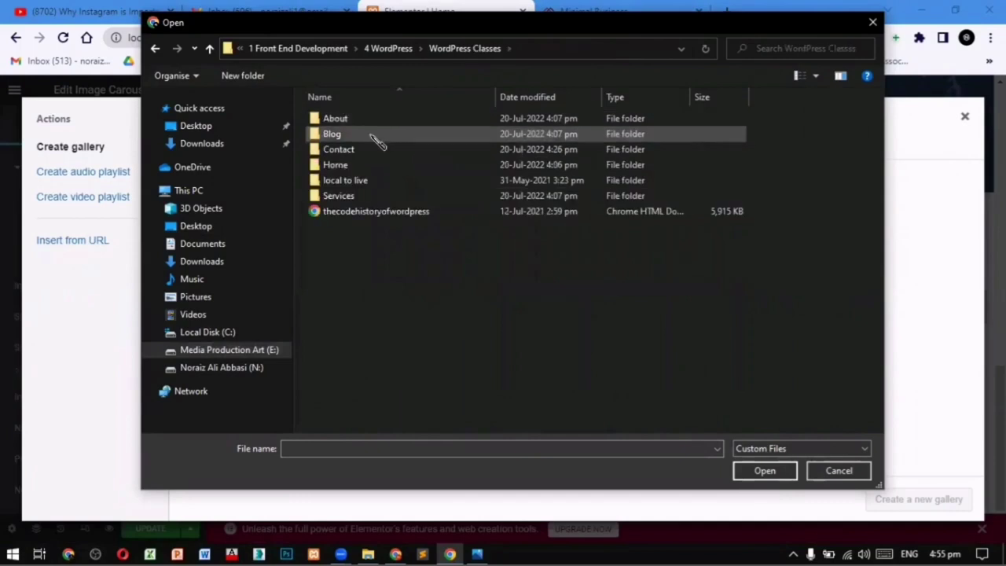
double_click(366, 166)
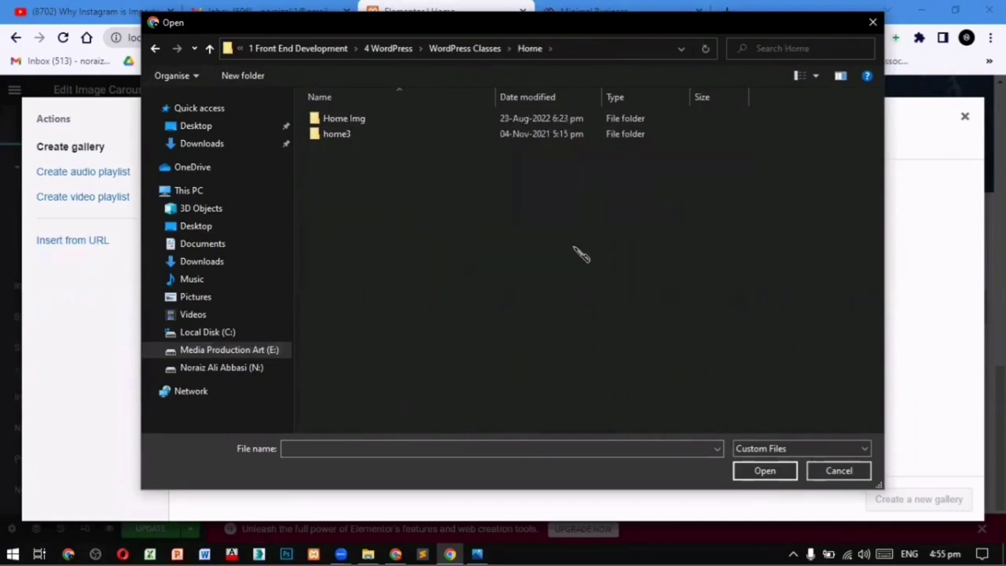
double_click(373, 119)
Step: Upload logo1, logo2, logo3, logo5, logo6 and logo7 and insert them into the carousel as a new gallery
left_click(508, 132)
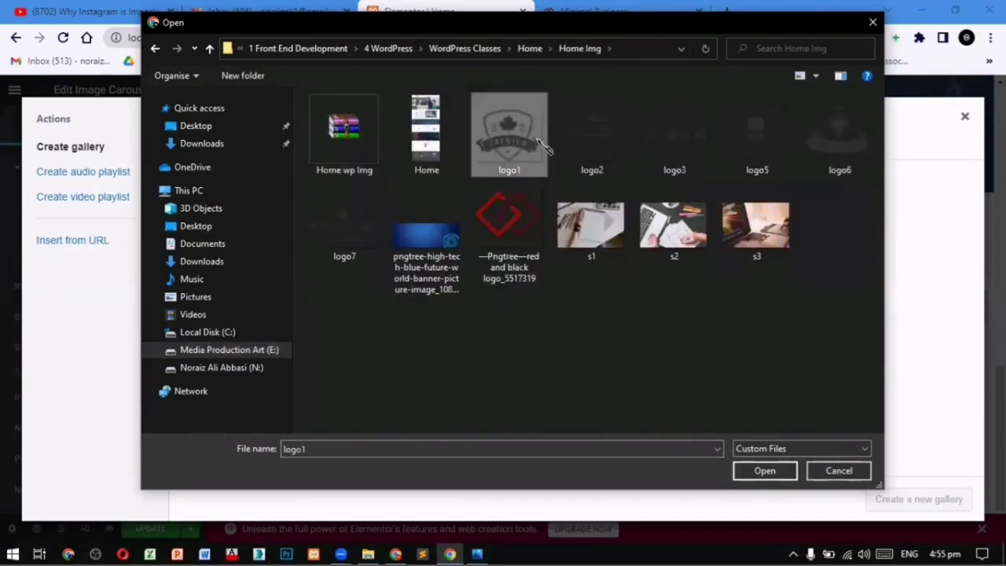
left_click(590, 132, "ctrl")
left_click(673, 134, "ctrl")
left_click(756, 133, "ctrl")
left_click(838, 134, "ctrl")
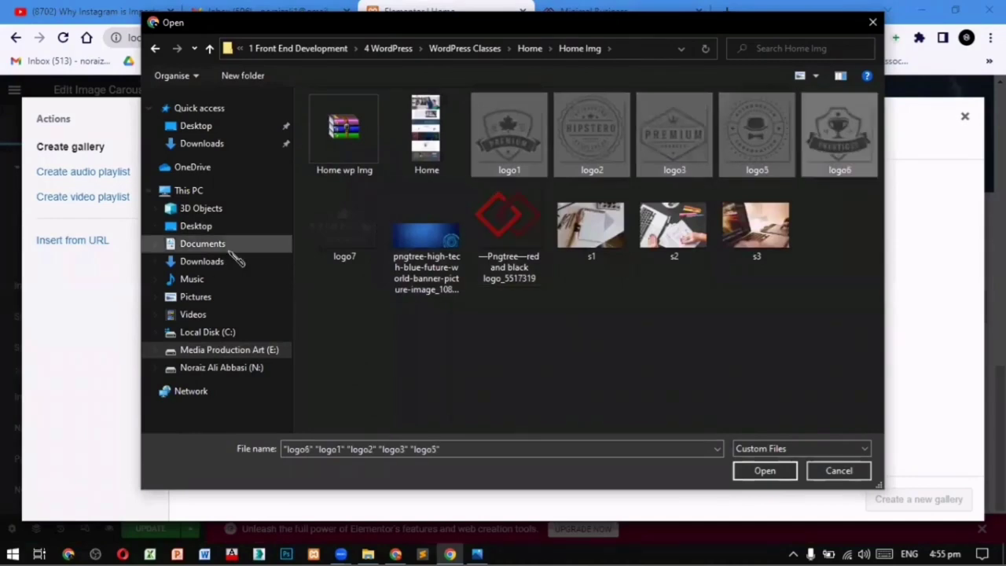
left_click(344, 224, "ctrl")
left_click(776, 468)
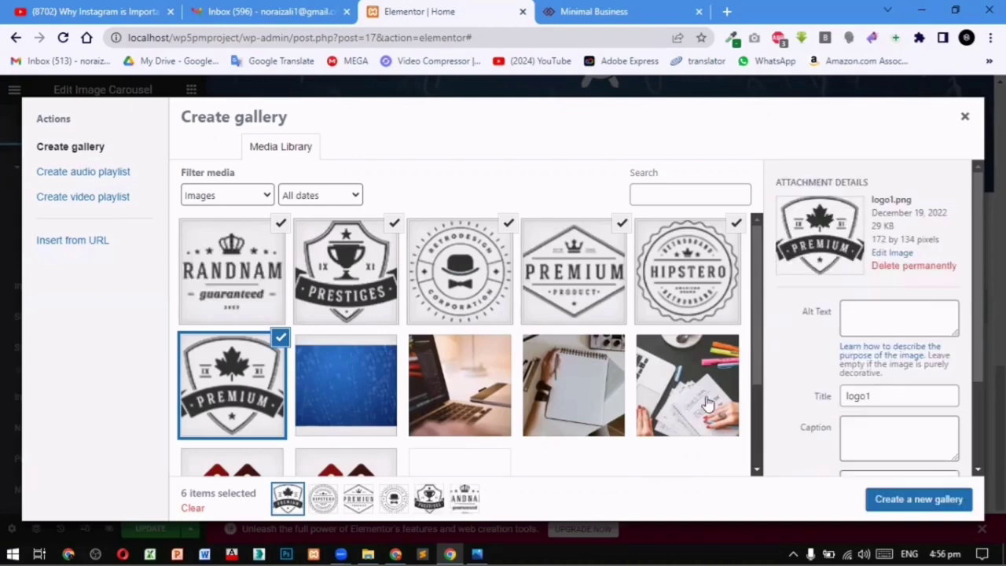
left_click(898, 506)
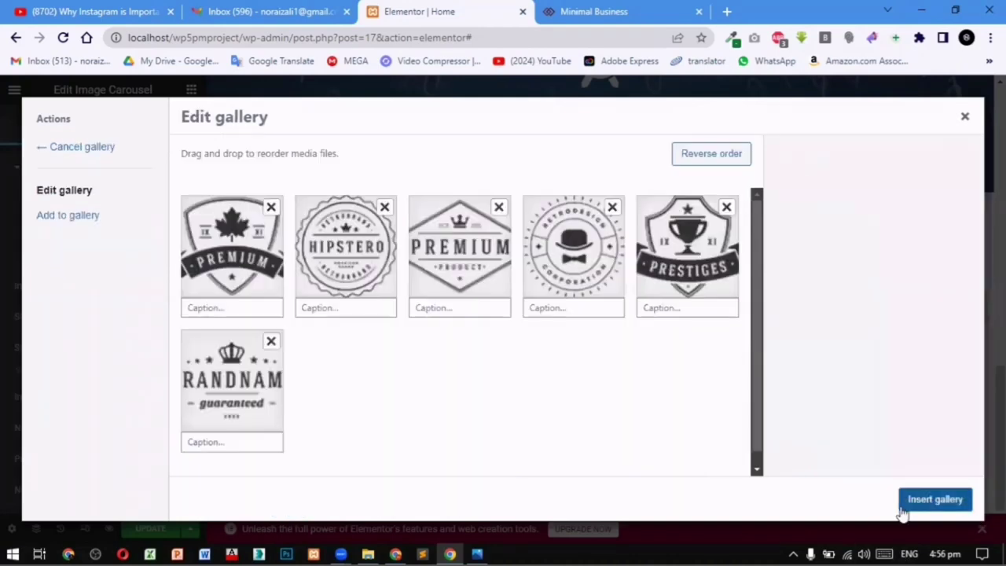
left_click(935, 502)
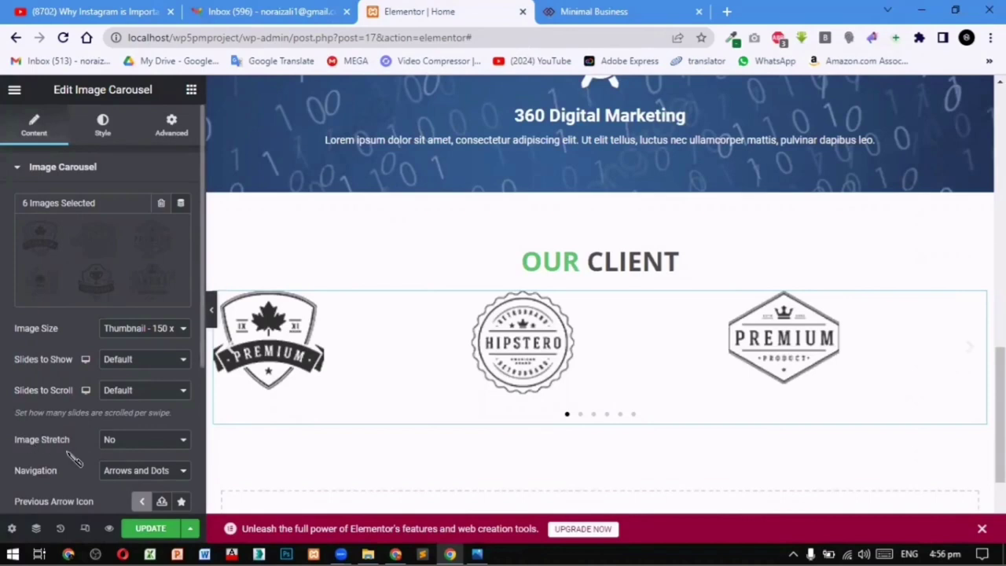
Step: Set the image carousel's number of slides to show to 6
scroll(70, 458, "down", 2)
scroll(79, 437, "up", 2)
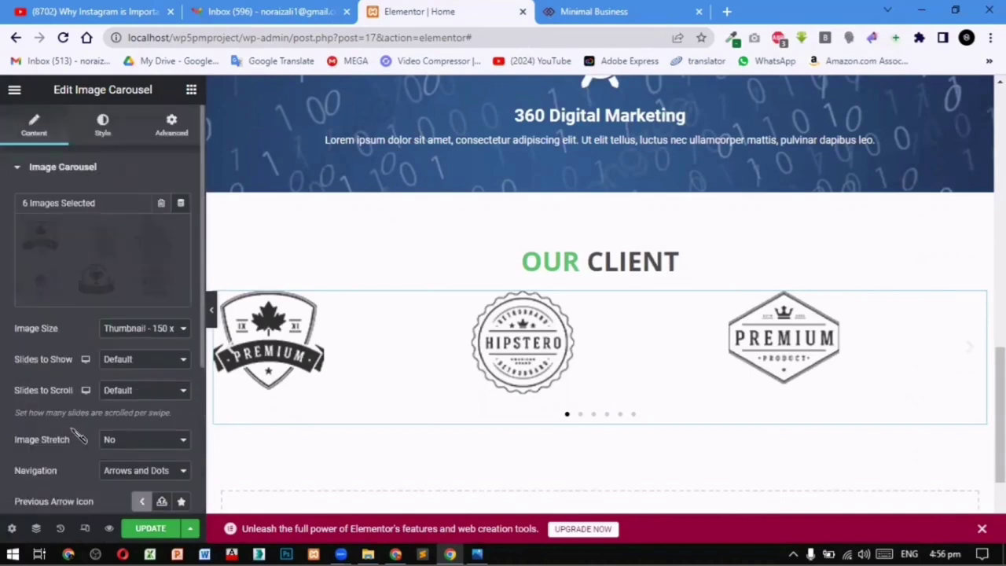
left_click(154, 363)
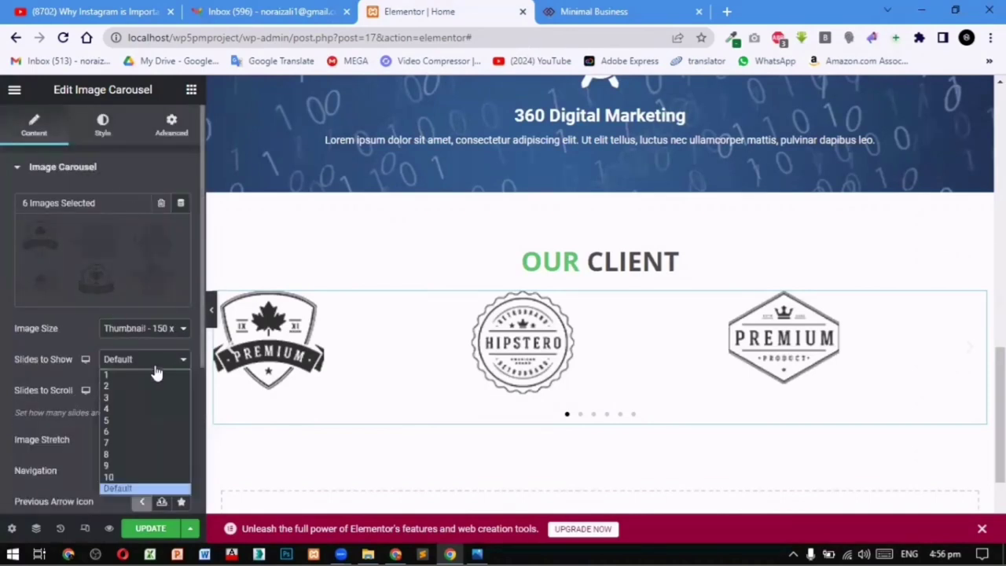
left_click(119, 430)
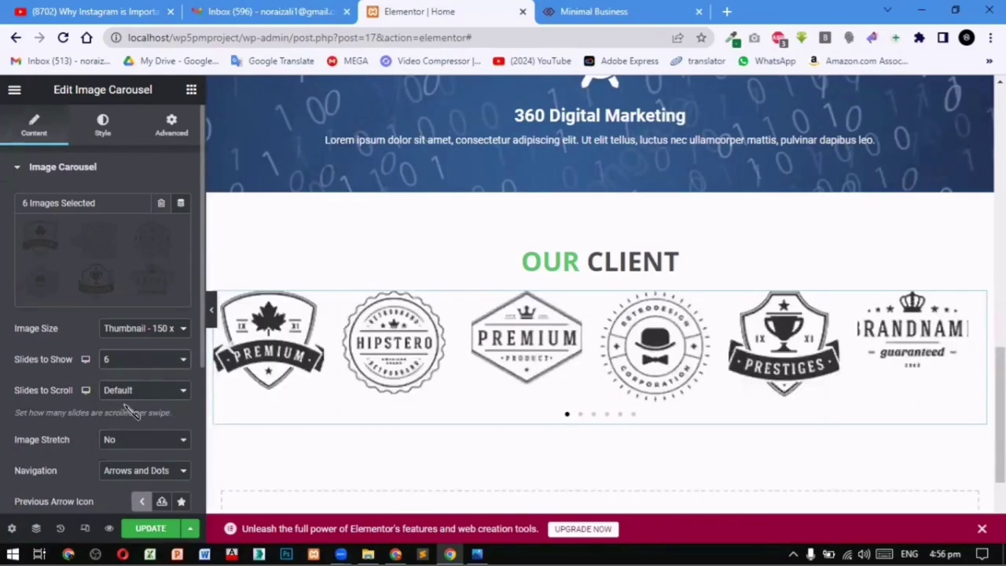
Step: Review the image carousel's content settings, including the available image sizes
left_click(157, 329)
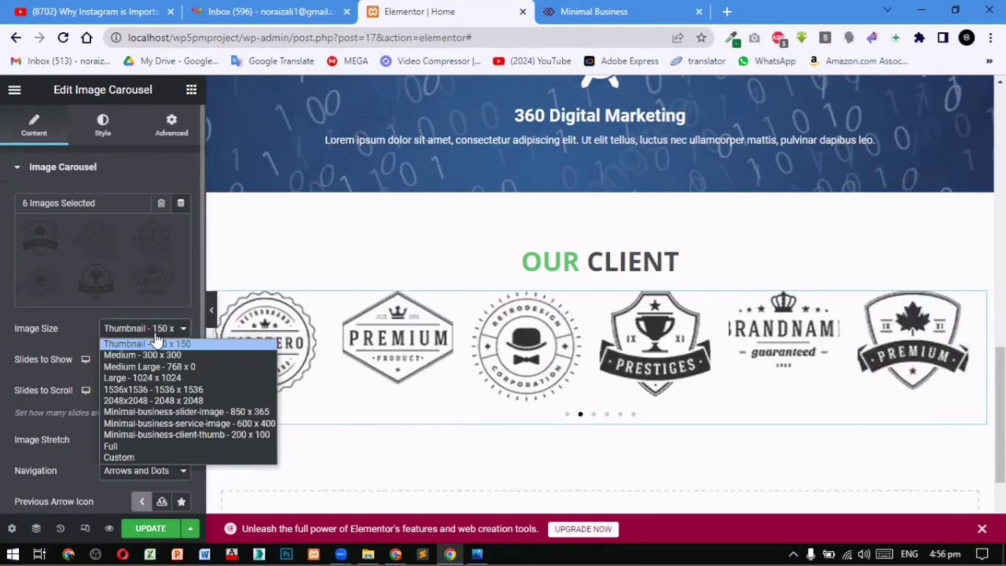
left_click(82, 344)
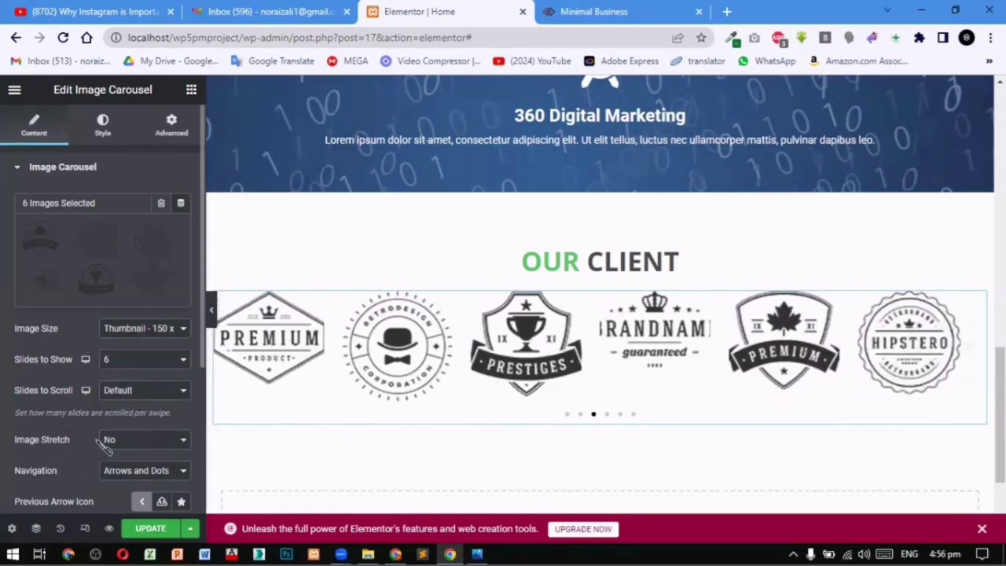
scroll(106, 437, "down", 2)
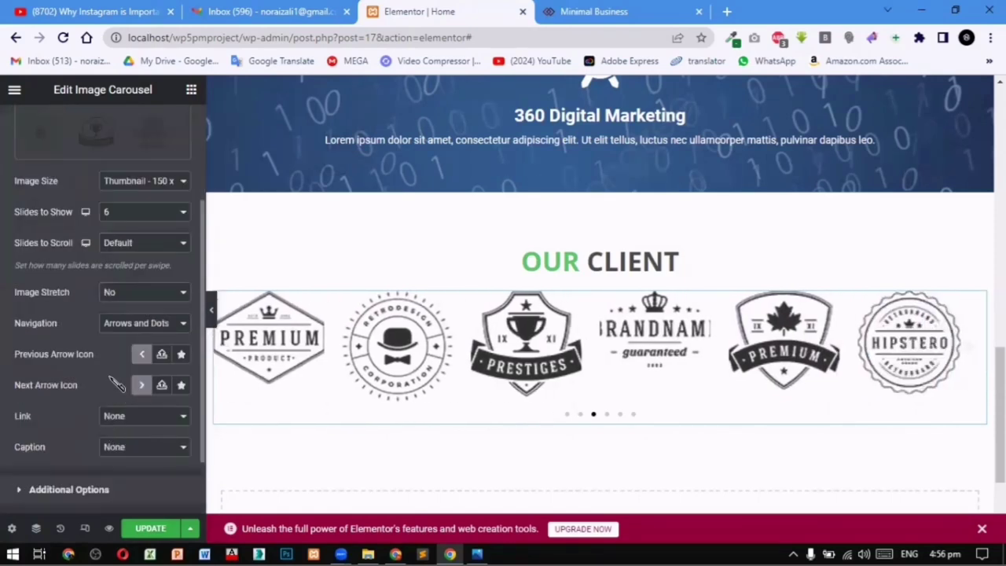
scroll(116, 383, "up", 1)
scroll(84, 279, "up", 2)
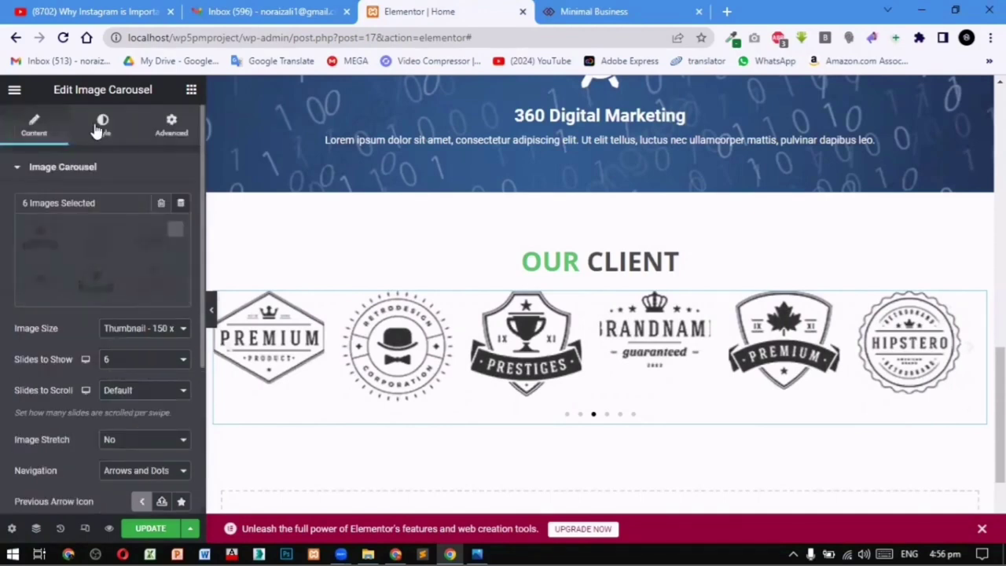
Step: Review the image carousel's style settings for navigation and images
left_click(102, 124)
scroll(179, 410, "down", 2)
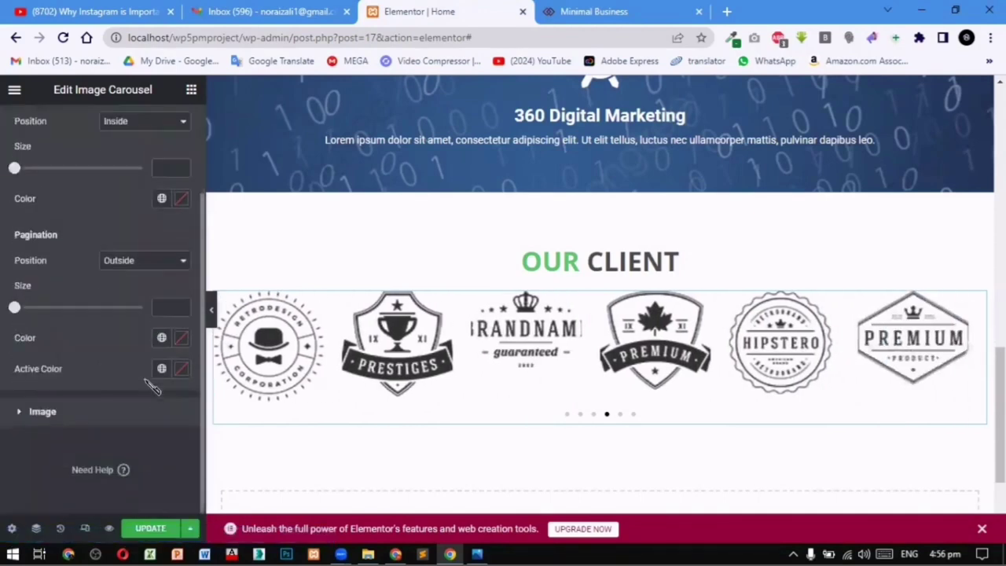
scroll(144, 383, "up", 2)
scroll(135, 302, "down", 2)
left_click(63, 422)
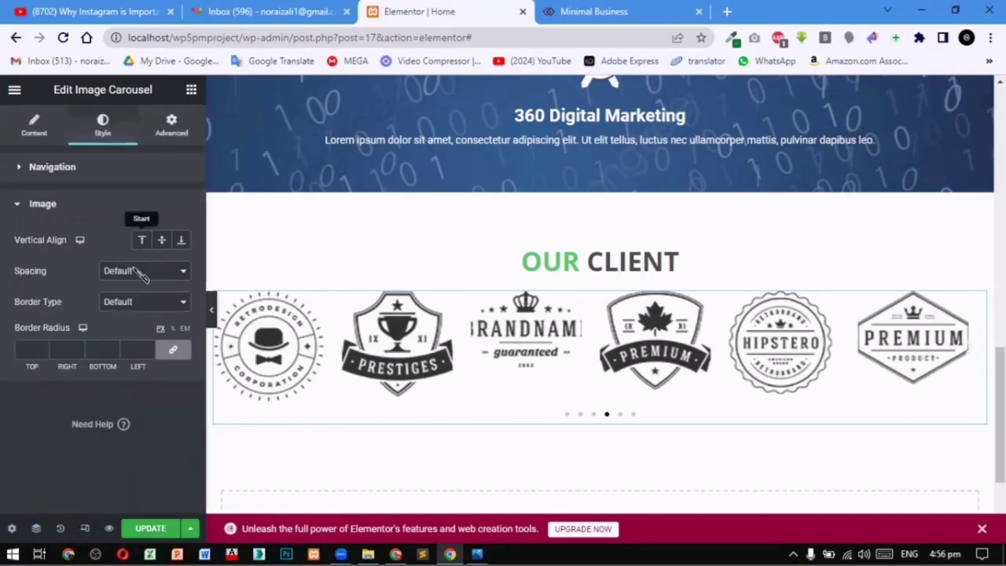
left_click(60, 169)
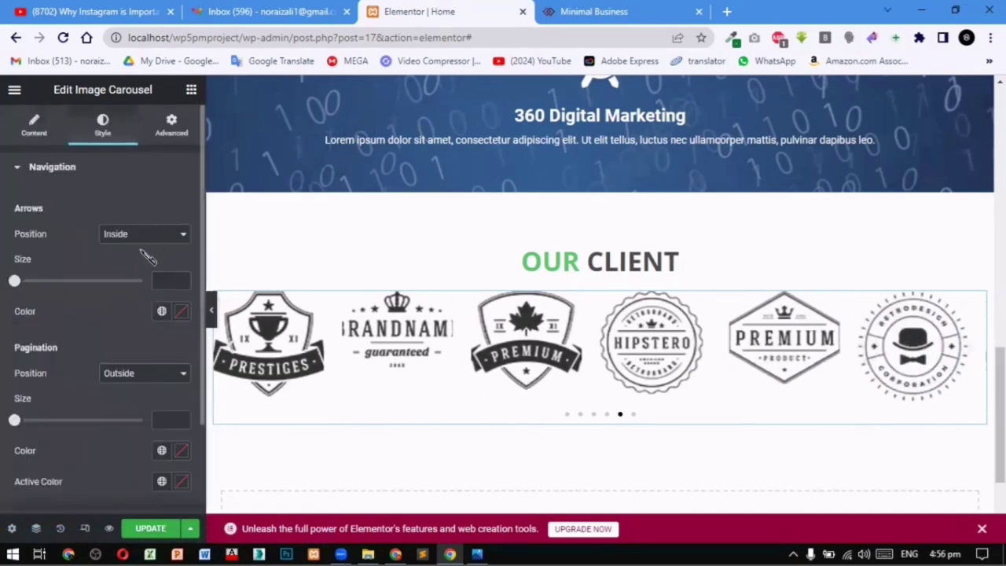
Step: Check the rest of the carousel's content settings and its advanced settings
left_click(34, 126)
scroll(139, 373, "down", 3)
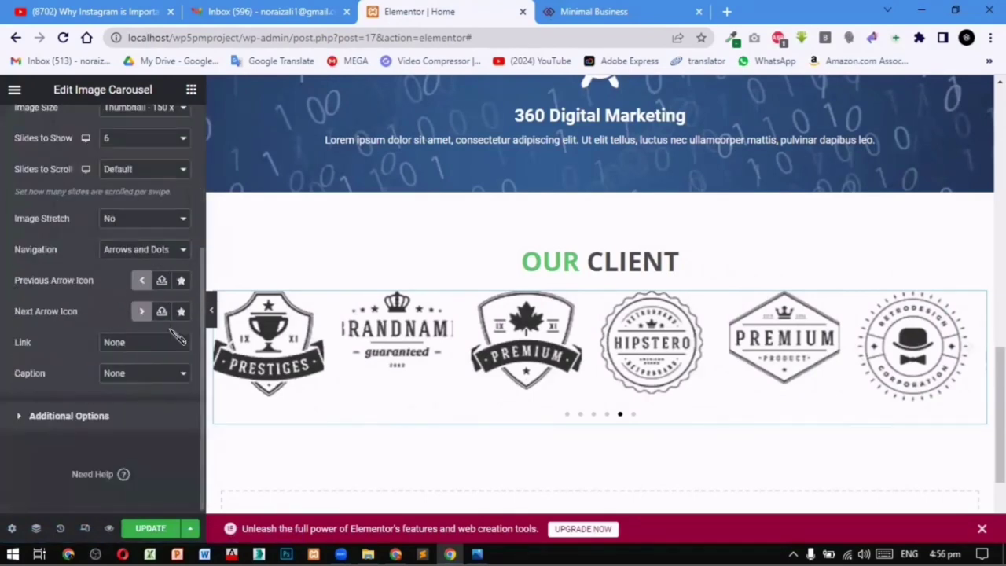
scroll(118, 424, "up", 2)
scroll(118, 424, "up", 3)
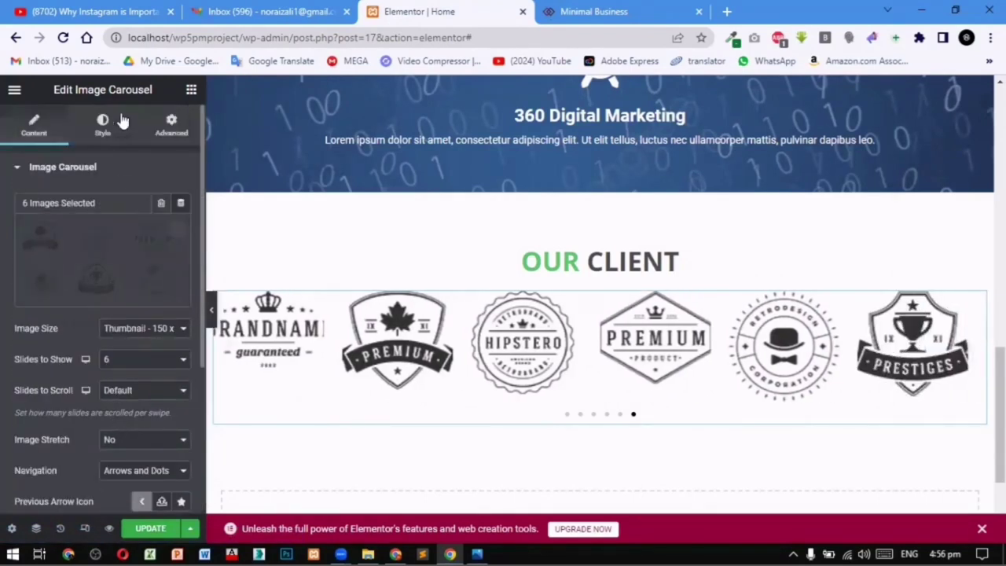
left_click(170, 123)
scroll(88, 400, "down", 3)
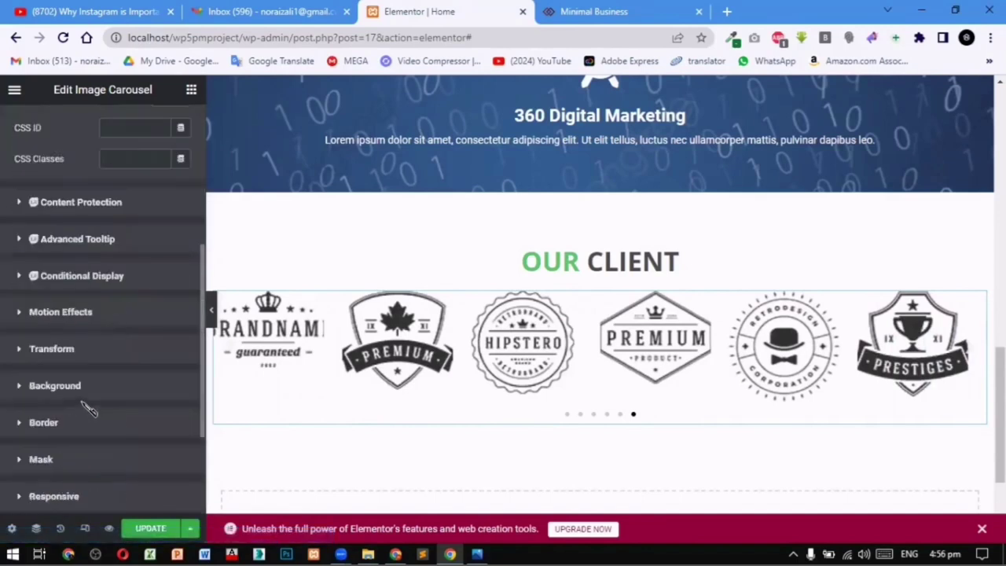
scroll(110, 275, "up", 3)
Step: Examine the carousel's style choices for arrow position, image spacing and border type
left_click(103, 124)
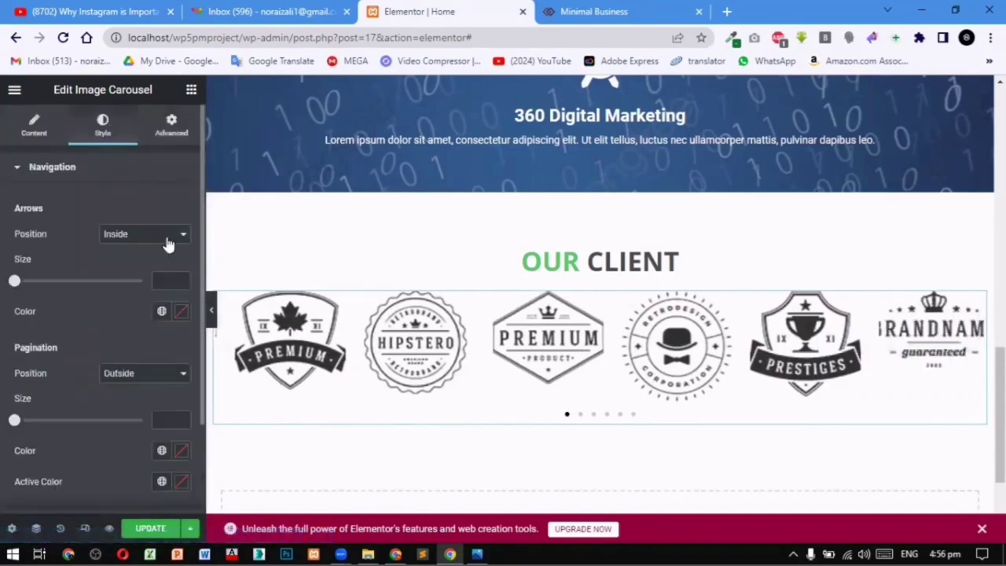
left_click(146, 239)
left_click(80, 251)
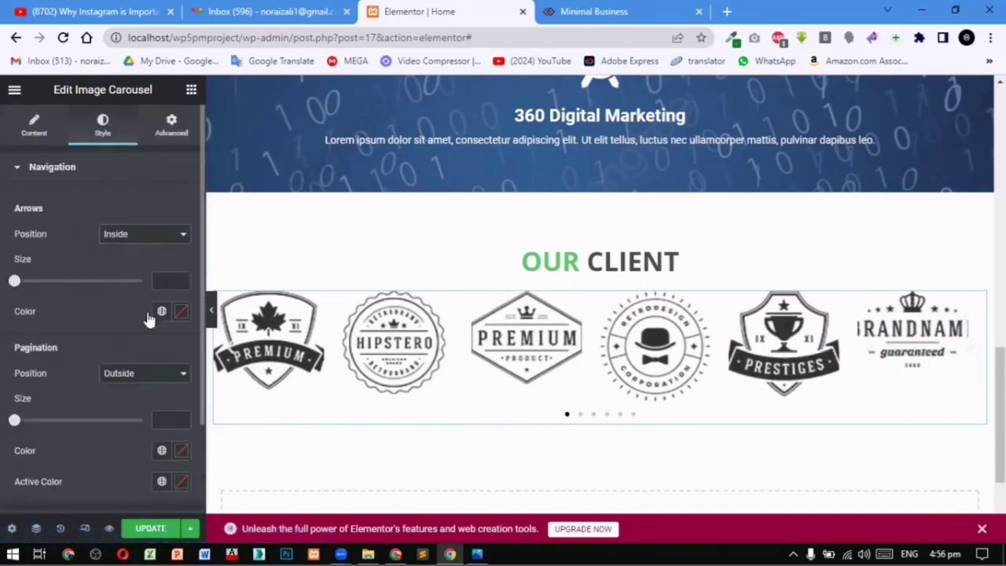
scroll(182, 338, "down", 2)
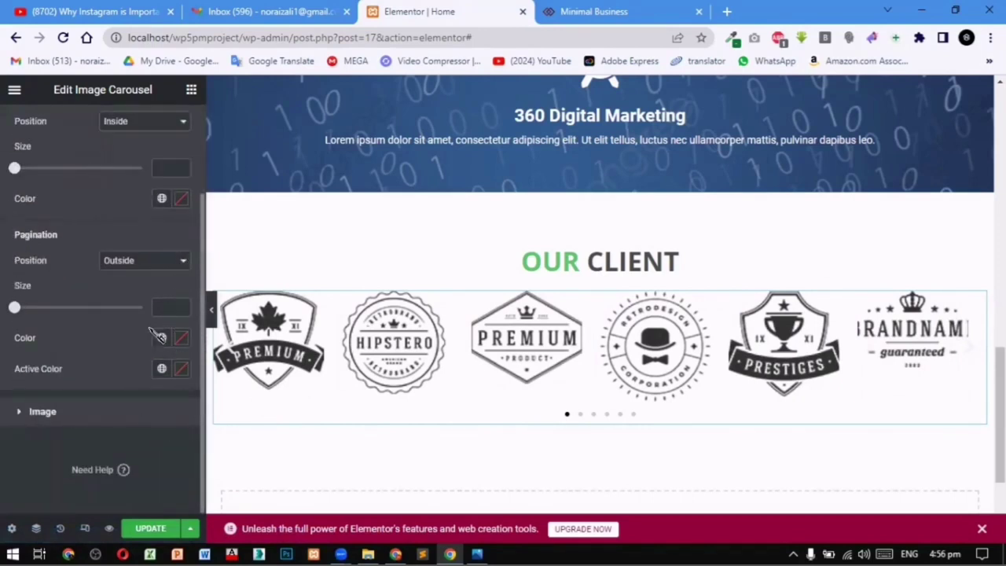
left_click(44, 411)
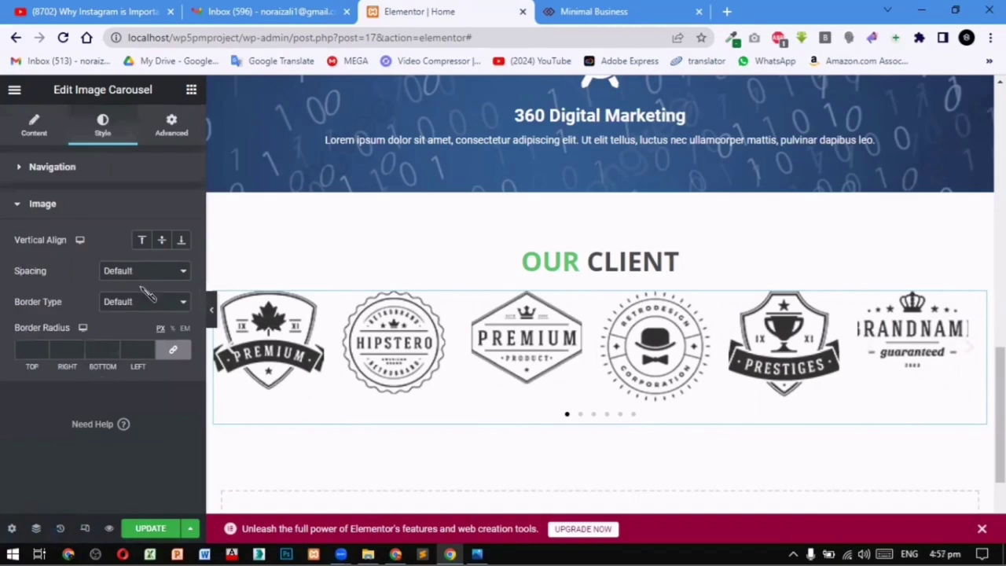
left_click(153, 272)
left_click(65, 286)
left_click(128, 302)
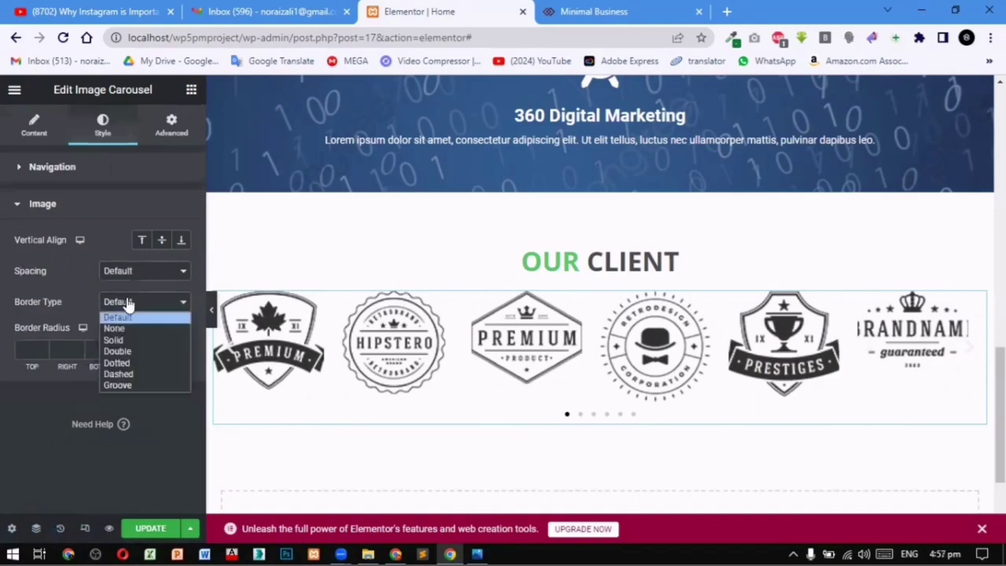
left_click(128, 303)
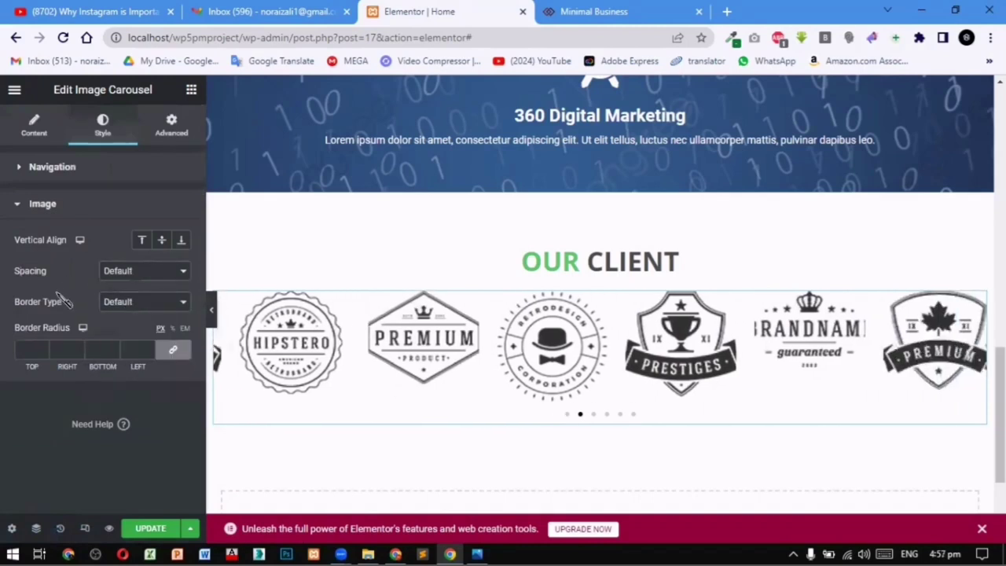
left_click(43, 204)
left_click(62, 167)
Step: Check the carousel's additional options, keeping the direction at Left, and update the Home page
left_click(34, 126)
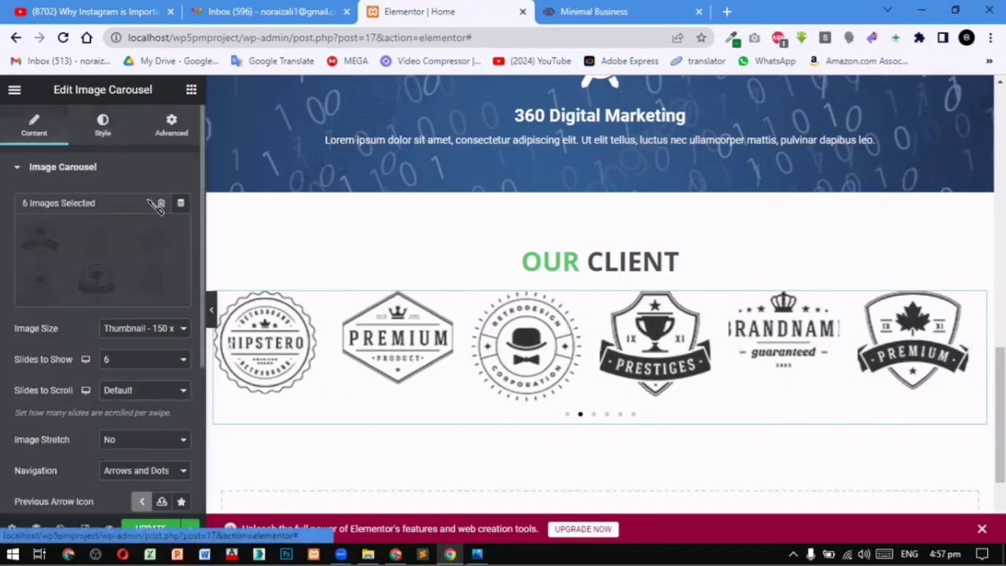
left_click(92, 210)
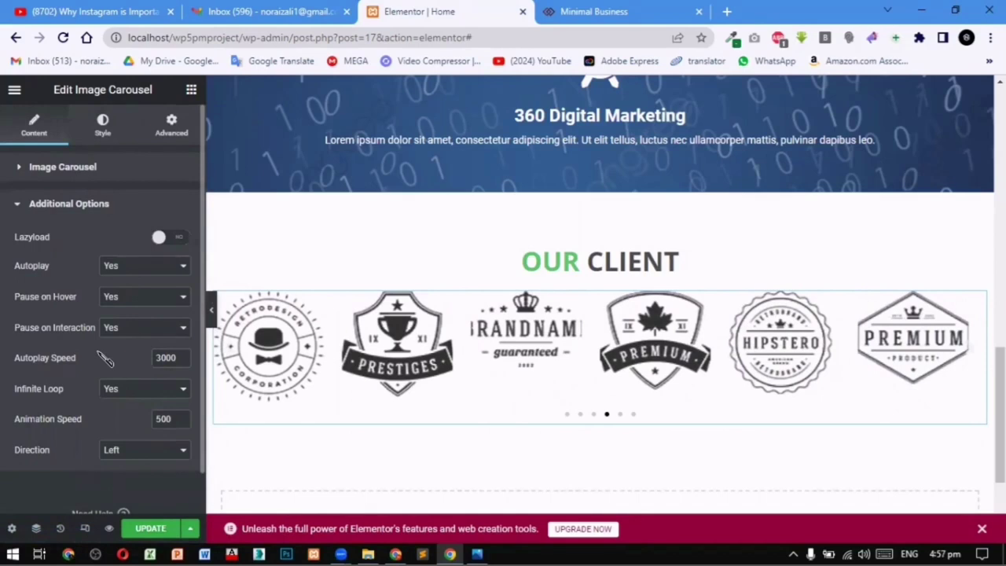
left_click(157, 454)
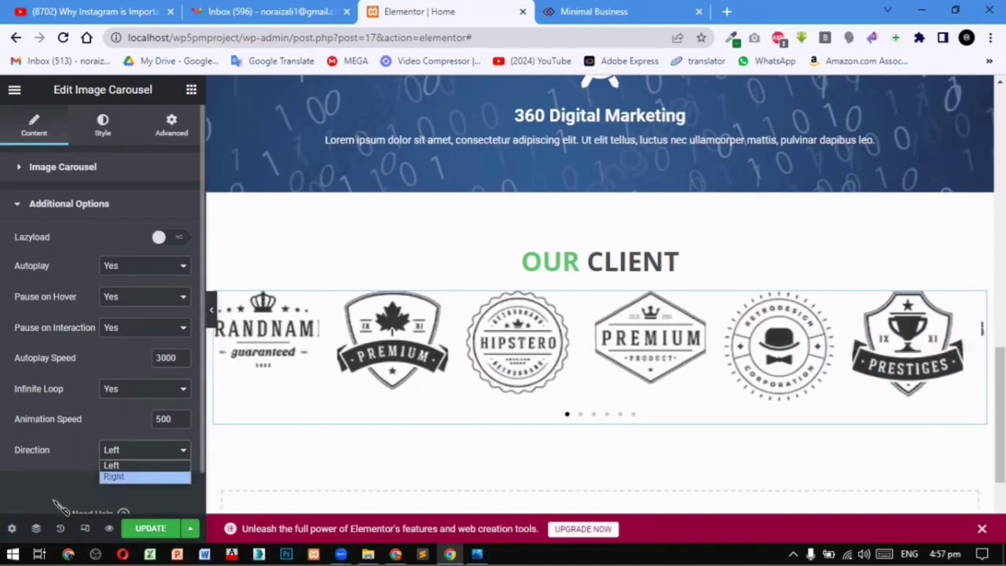
left_click(176, 484)
left_click(169, 530)
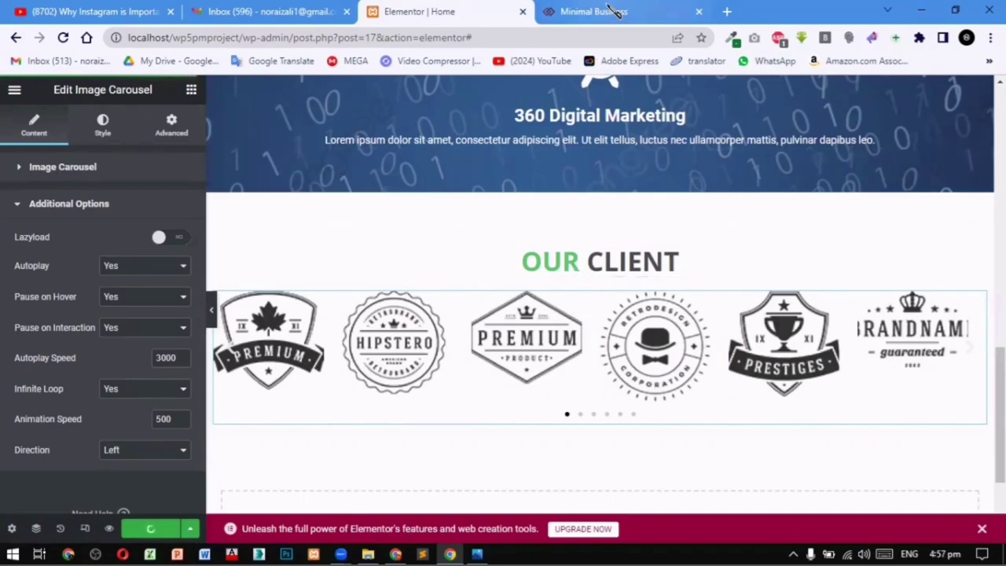
Step: Reload the live Minimal Business site and check the client logo carousel there
mouse_move(616, 11)
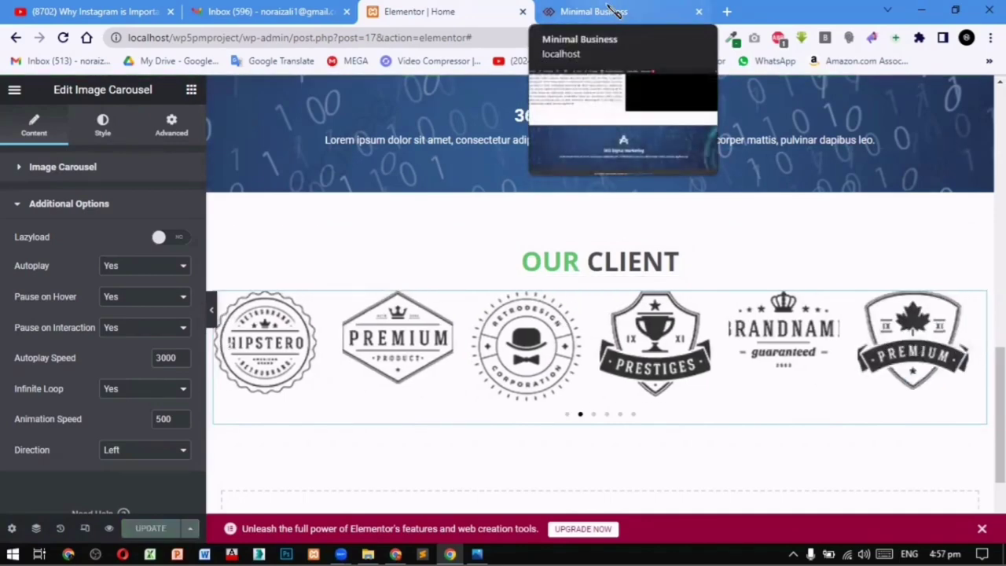
left_click(616, 11)
left_click(63, 37)
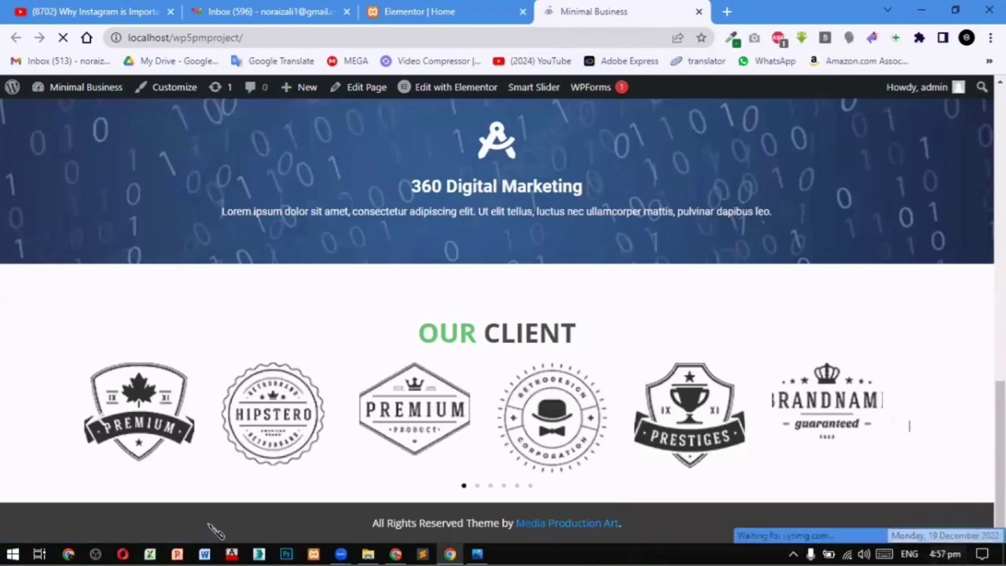
left_click(410, 11)
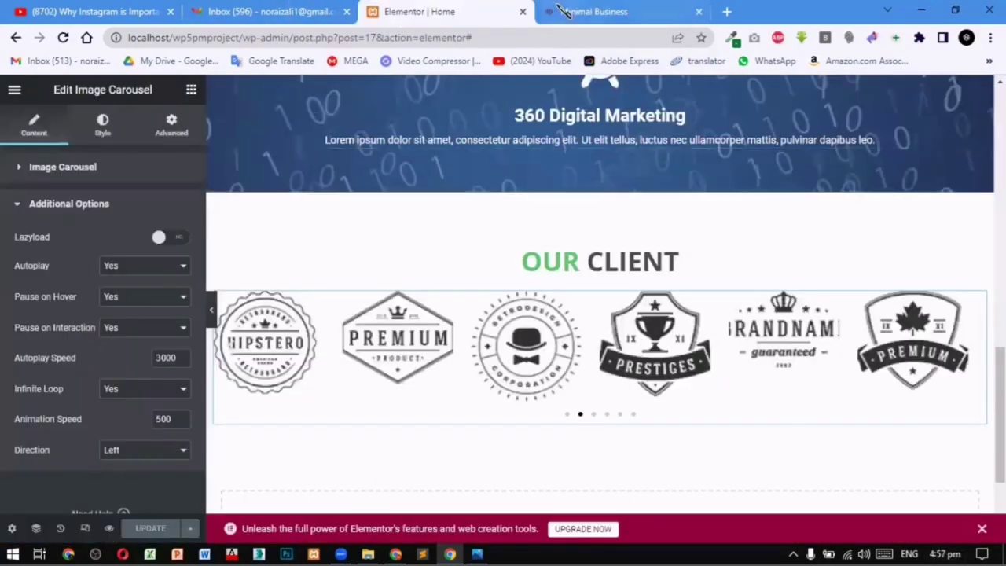
left_click(554, 11)
Step: Open the WordPress admin area's About page in a new browser tab
mouse_move(12, 87)
left_click(47, 110, "ctrl")
left_click(692, 11)
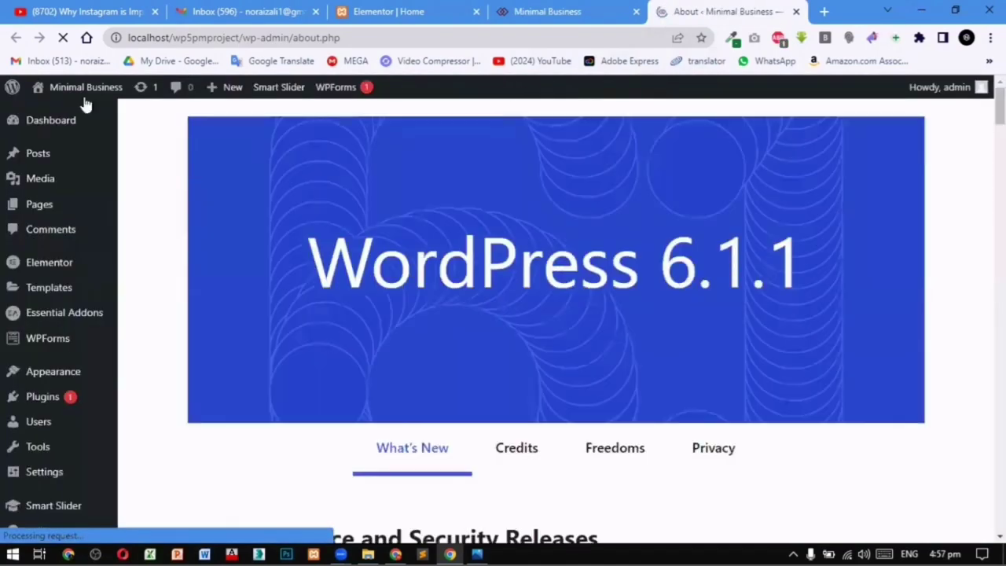
Step: Look through the theme customizer's Widgets, Menus, Archive Page Settings, Home Page Setting and Default/Basic Setting sections, and close the customizer
mouse_move(75, 376)
left_click(162, 375)
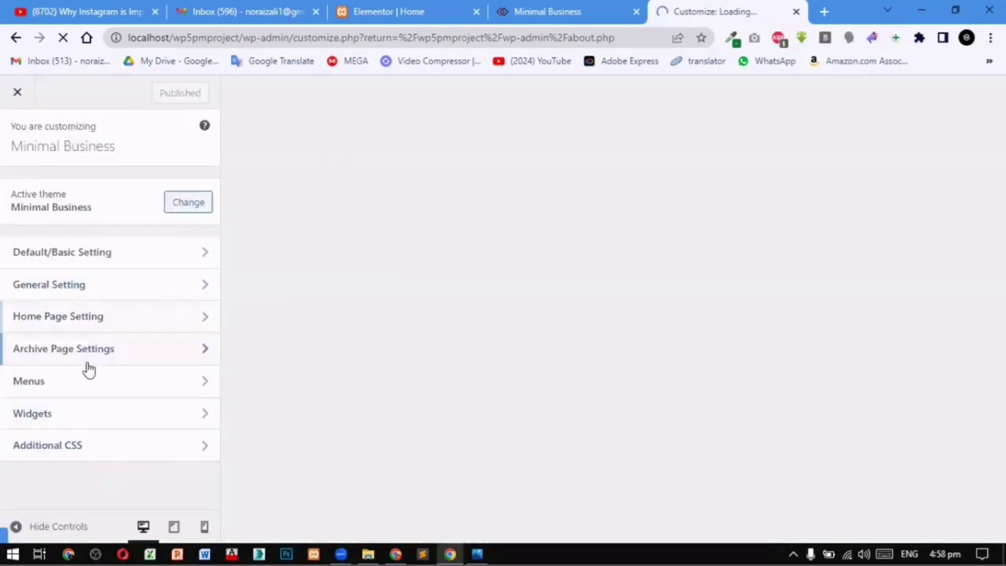
left_click(101, 414)
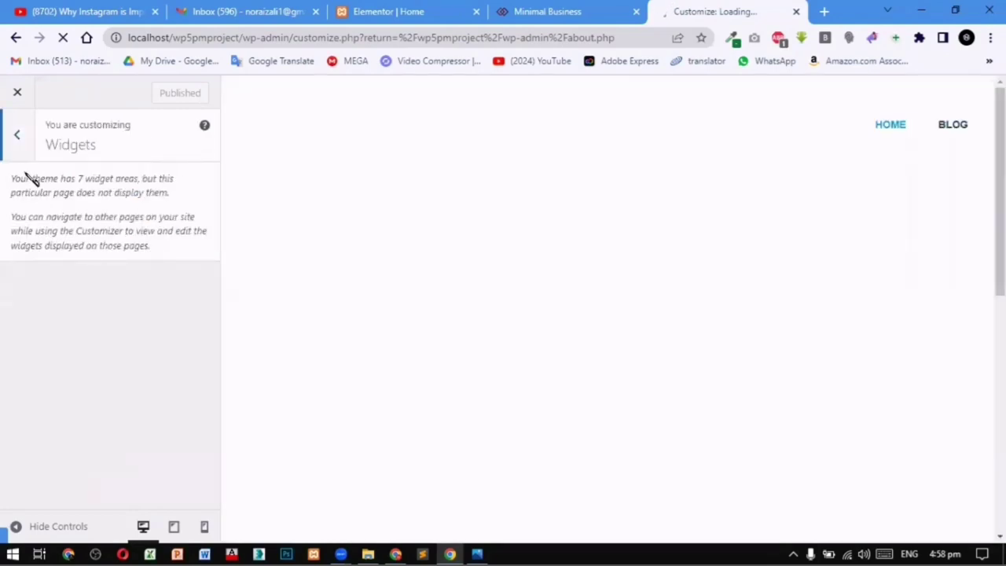
left_click(18, 134)
left_click(94, 383)
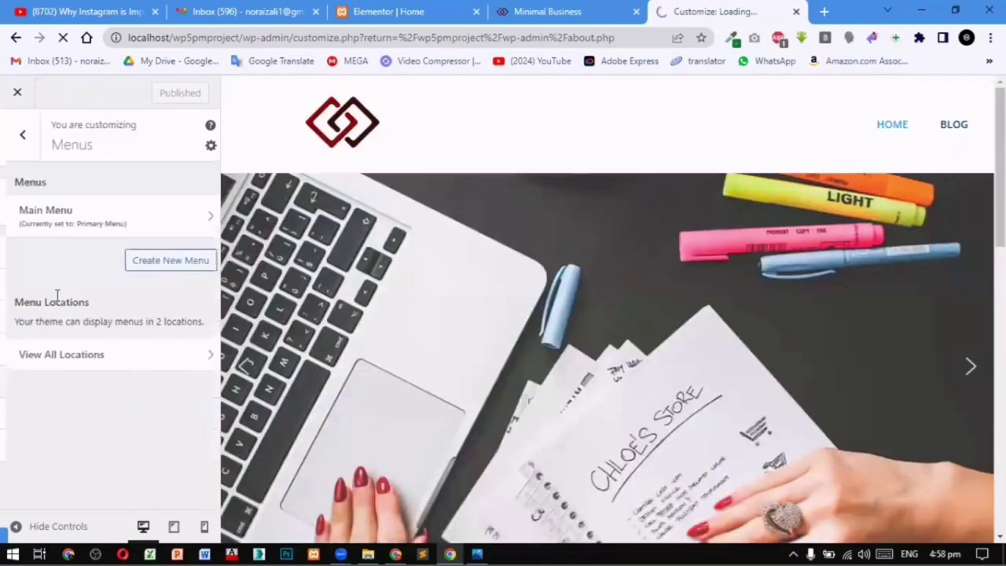
left_click(21, 137)
left_click(83, 350)
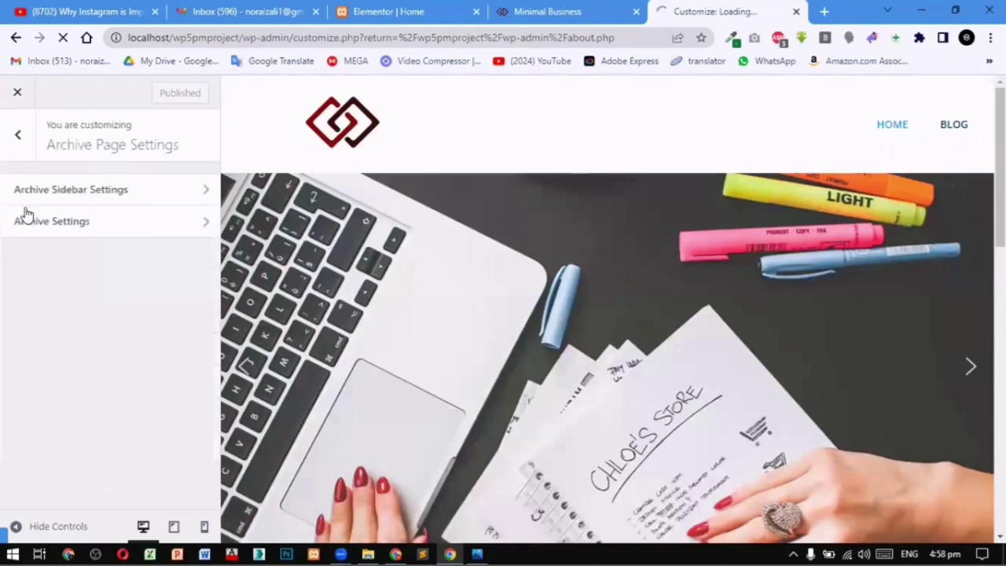
left_click(18, 135)
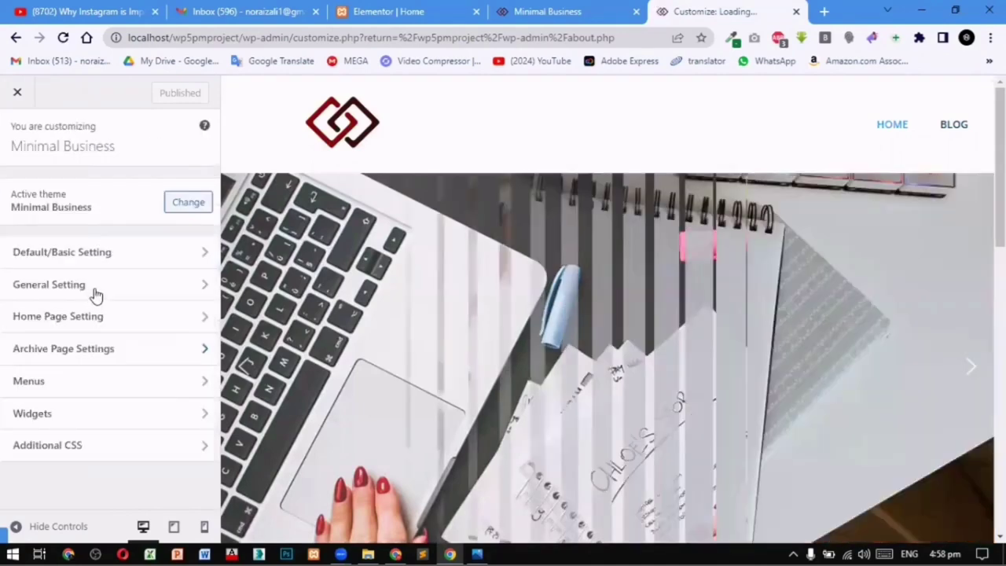
left_click(96, 323)
left_click(16, 135)
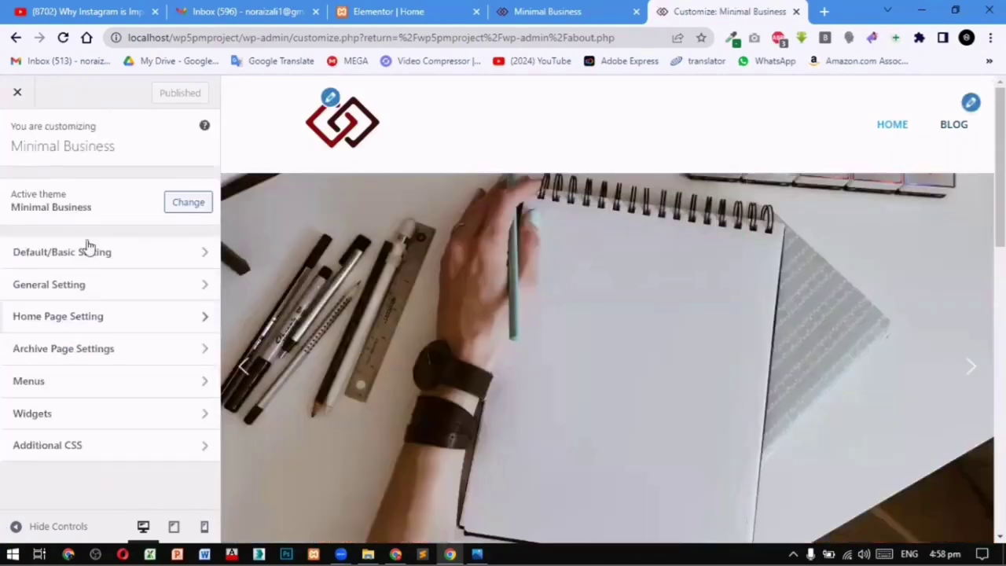
left_click(90, 253)
left_click(18, 134)
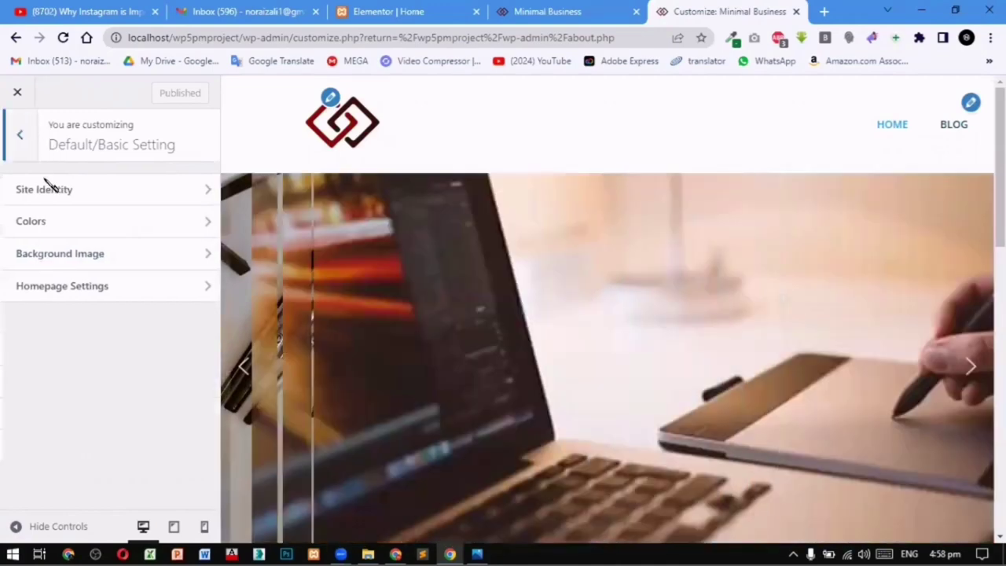
left_click(14, 93)
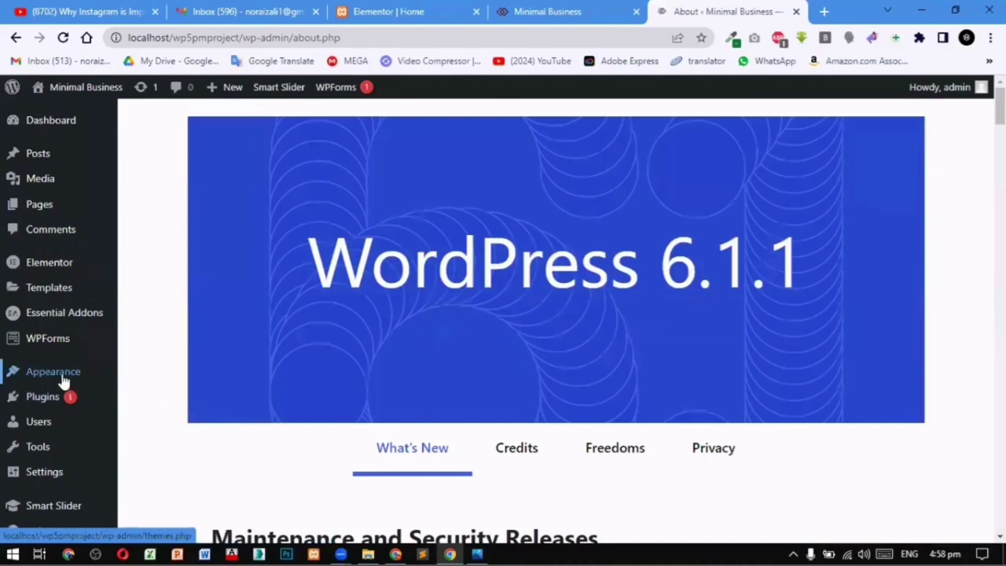
Step: Open the theme's Widgets management page and bring the footer widget areas into view
mouse_move(63, 380)
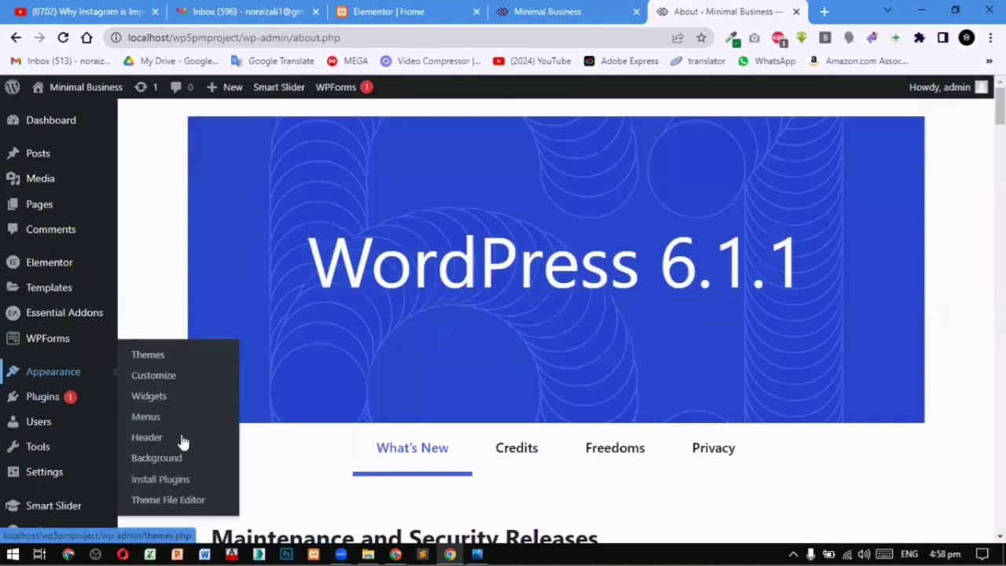
left_click(154, 401)
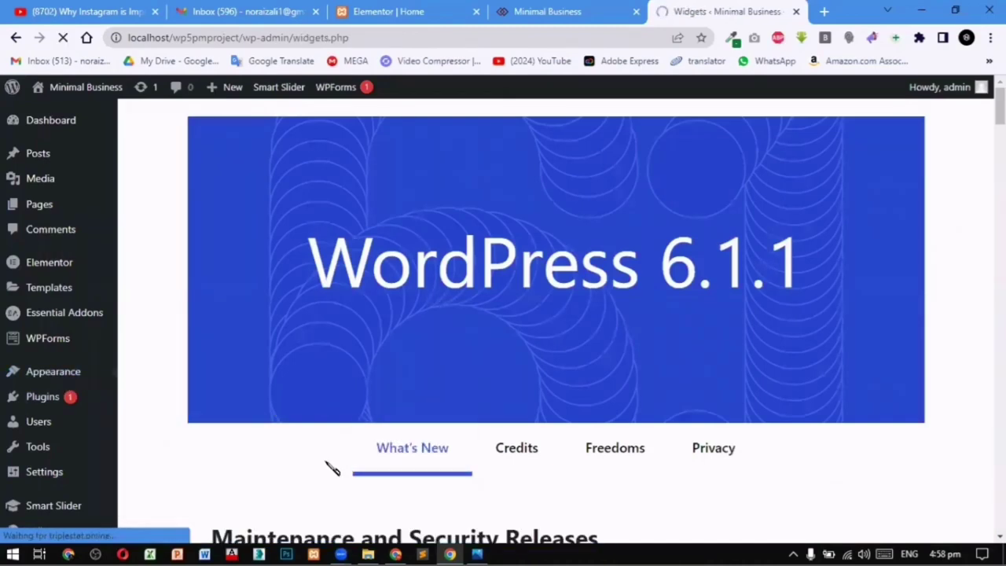
scroll(508, 467, "down", 1)
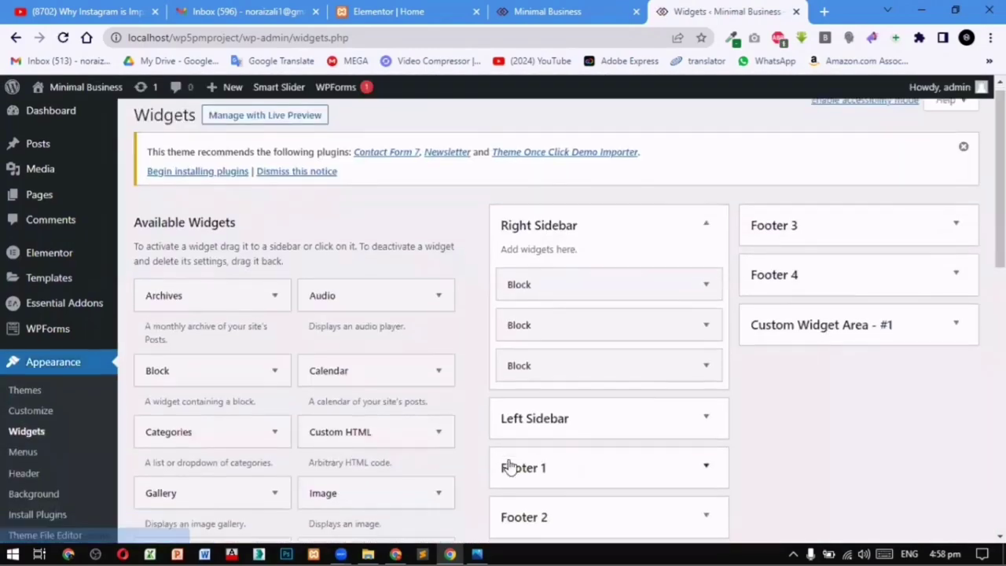
Step: Collapse the Right Sidebar widget area and check the footer layout in the Home.jpg reference image
left_click(709, 165)
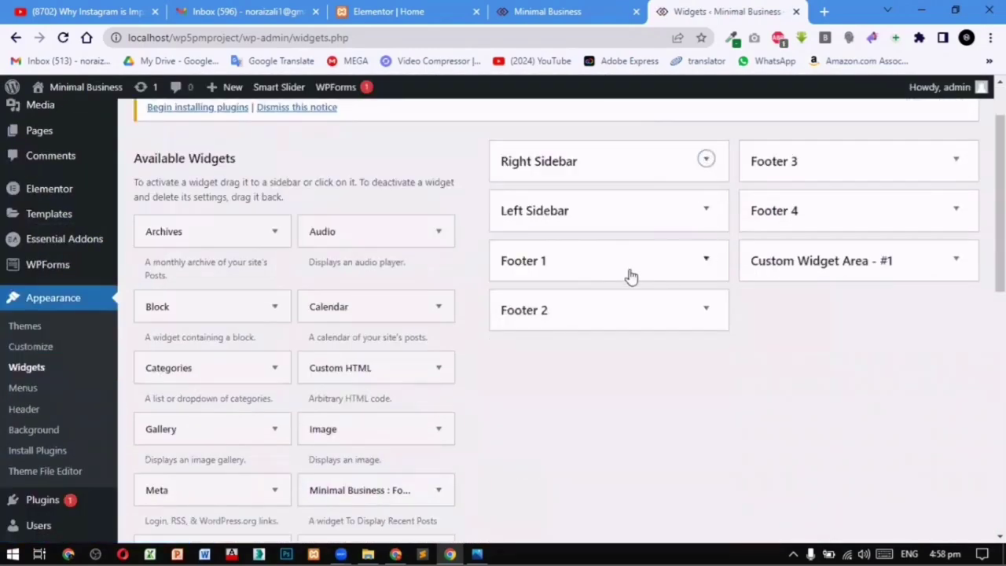
left_click(477, 554)
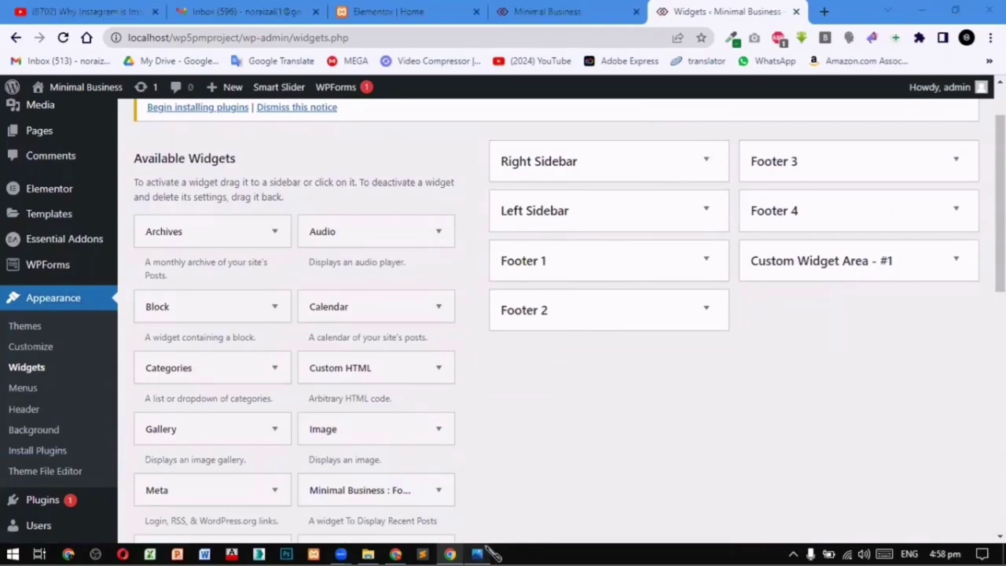
scroll(444, 385, "down", 2)
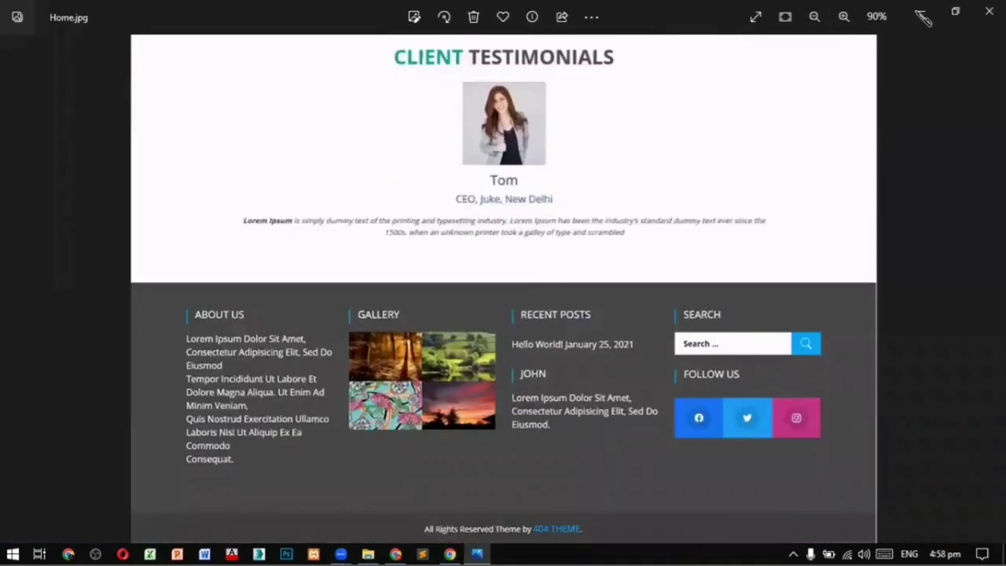
left_click(922, 12)
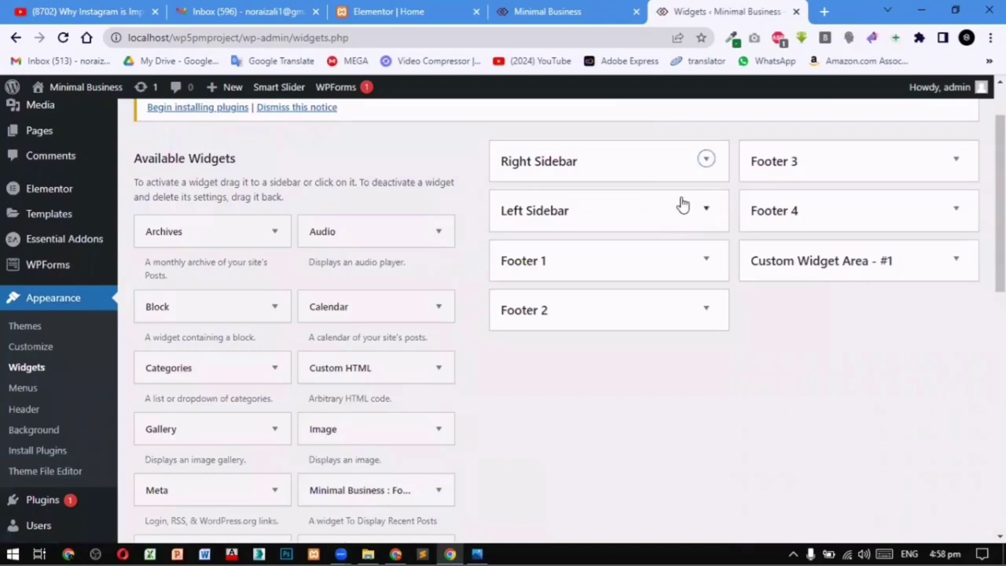
Step: Add a Text widget to the Footer 1 area and title it "About Us"
left_click(706, 259)
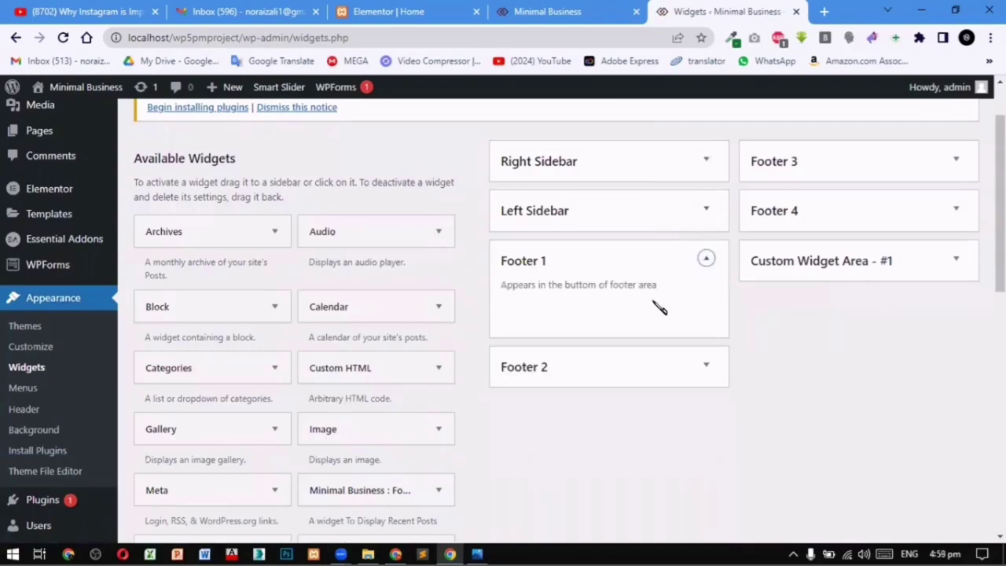
scroll(353, 424, "down", 3)
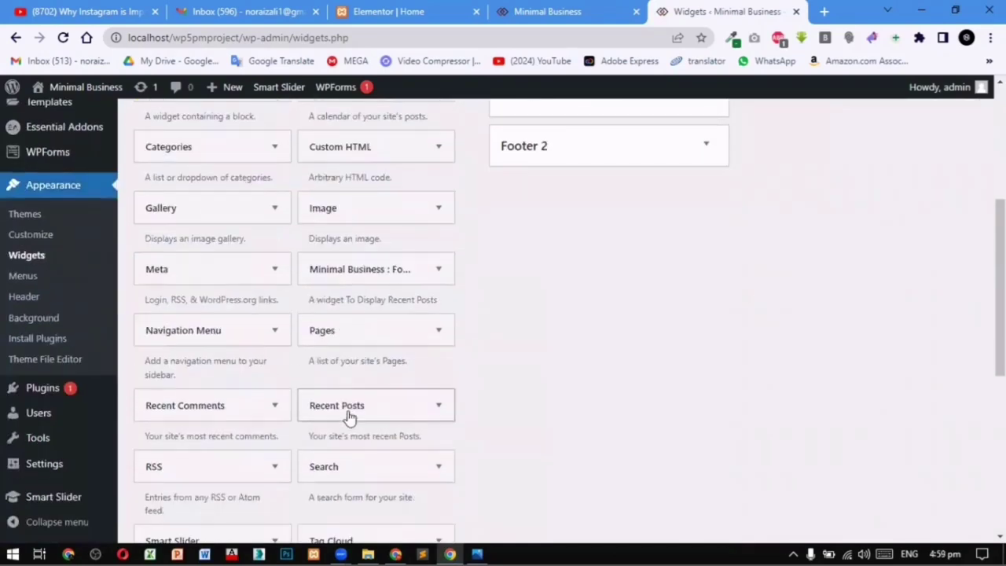
scroll(350, 416, "down", 3)
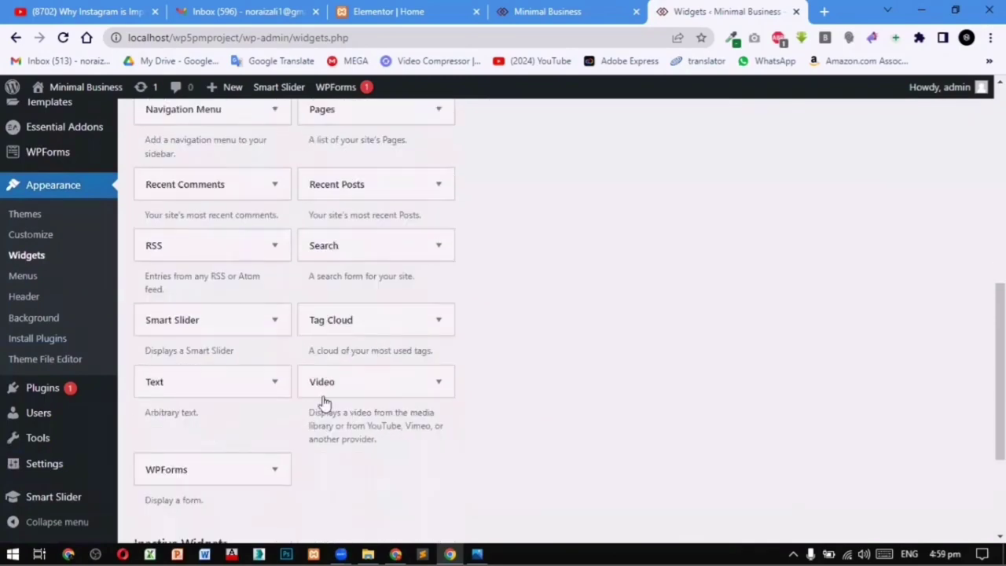
left_click(272, 383)
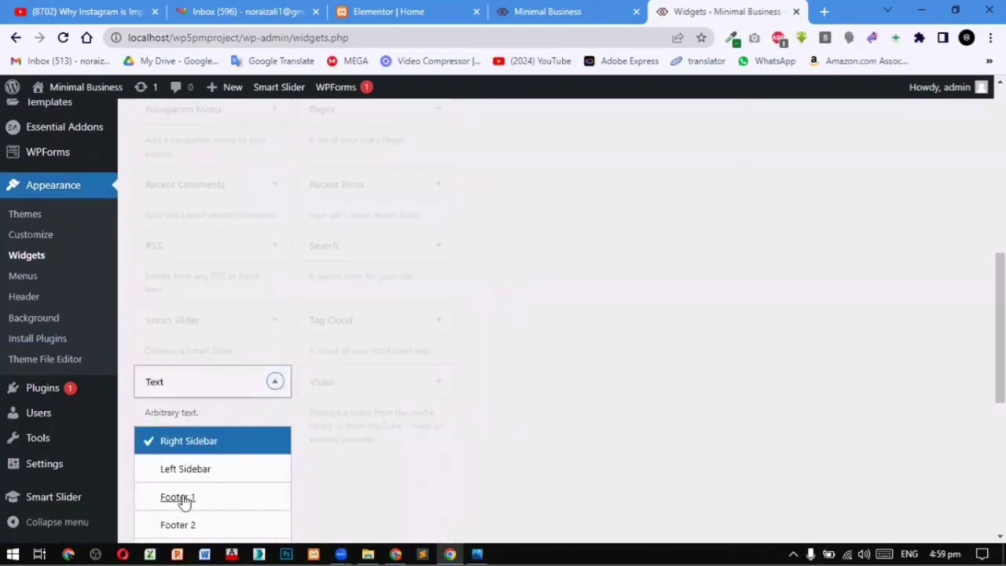
left_click(179, 503)
scroll(330, 487, "down", 3)
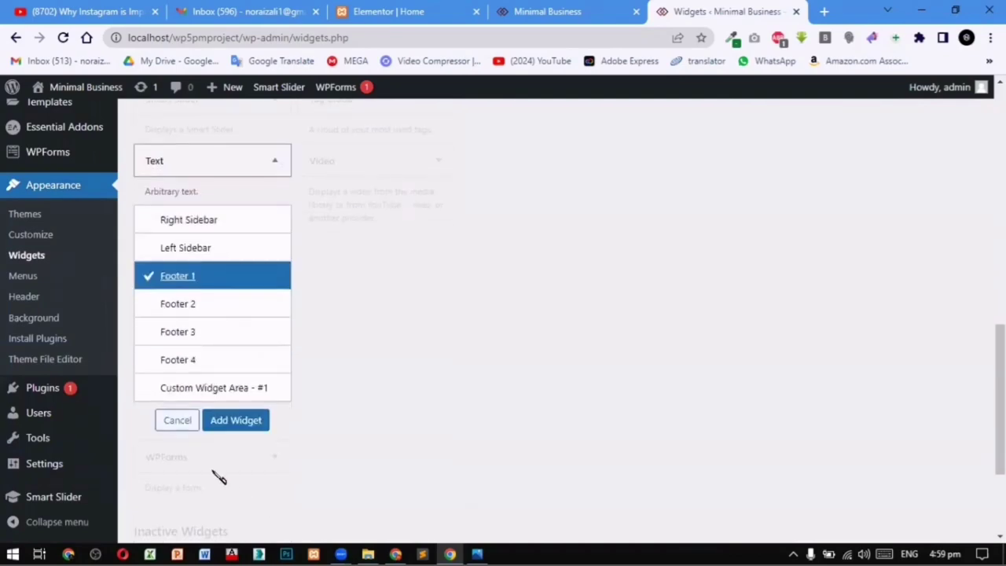
left_click(226, 419)
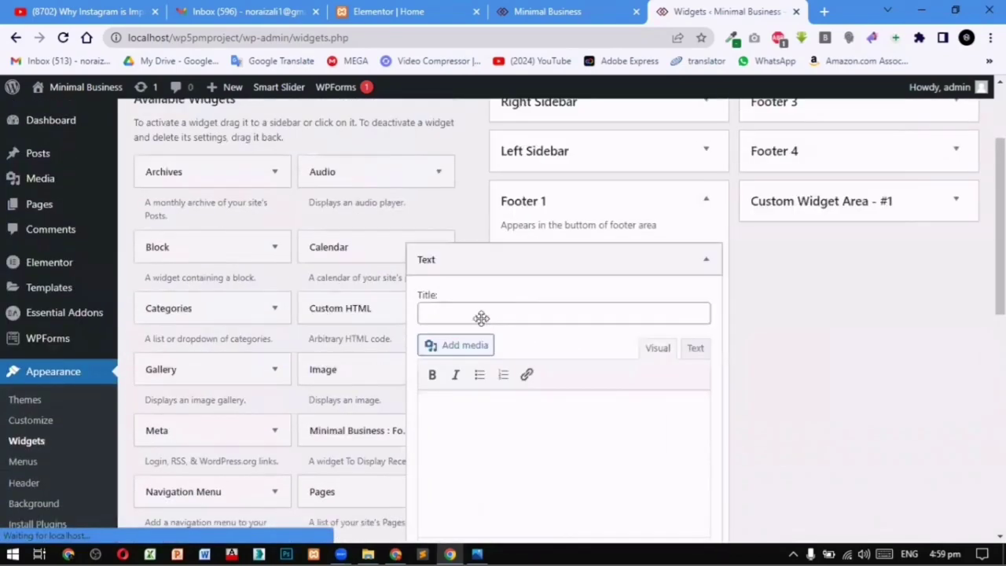
left_click(483, 314)
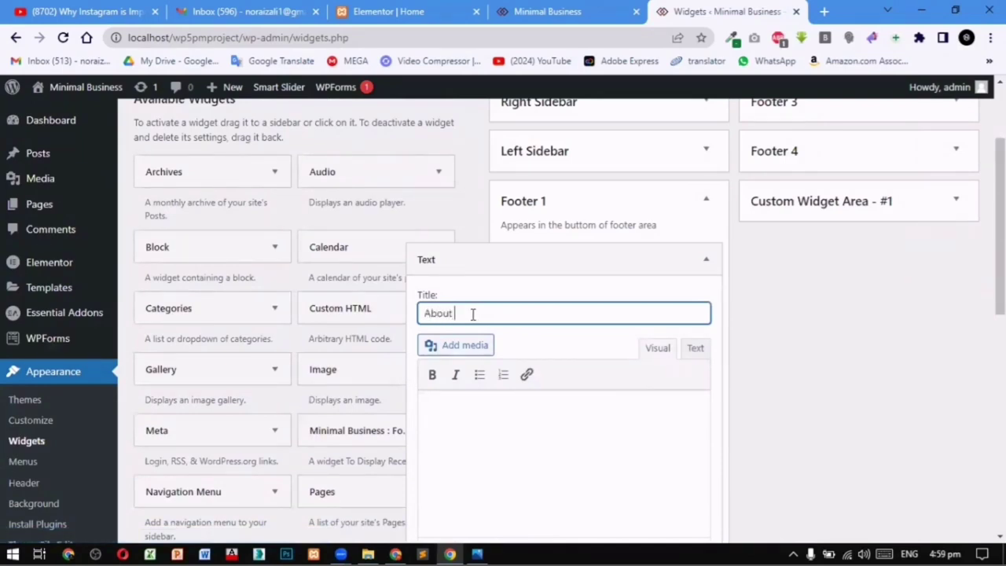
Step: Search the web for "lorem ipsum" in a new browser tab and open the lipsum.com generator site
left_click(825, 12)
type("lore")
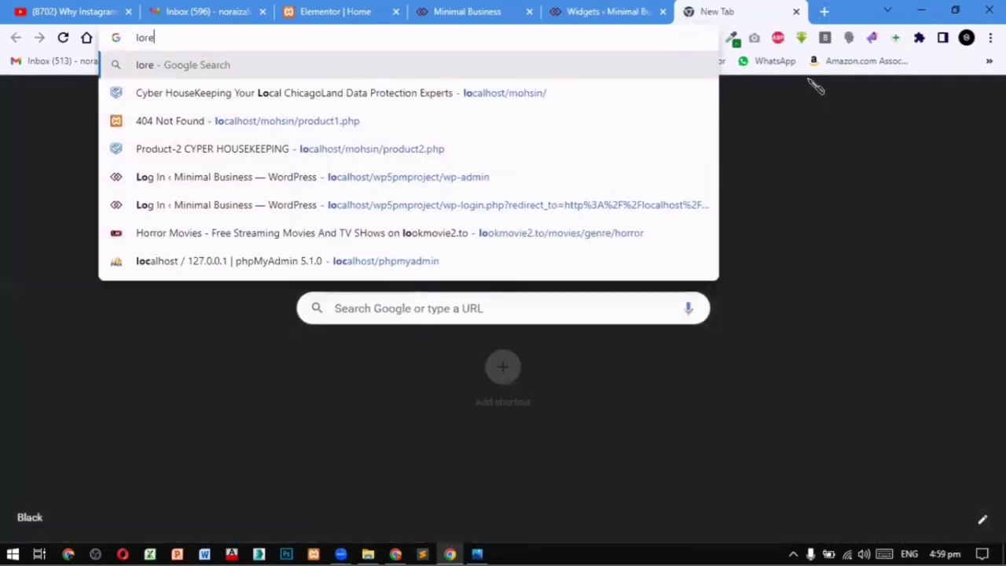
key("Down")
key("Down")
key("Return")
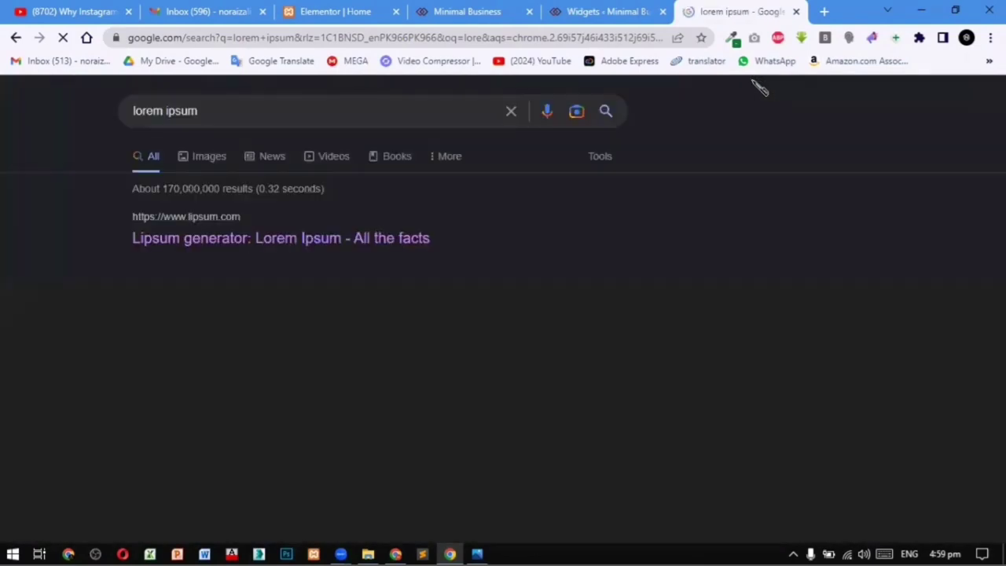
left_click(348, 240)
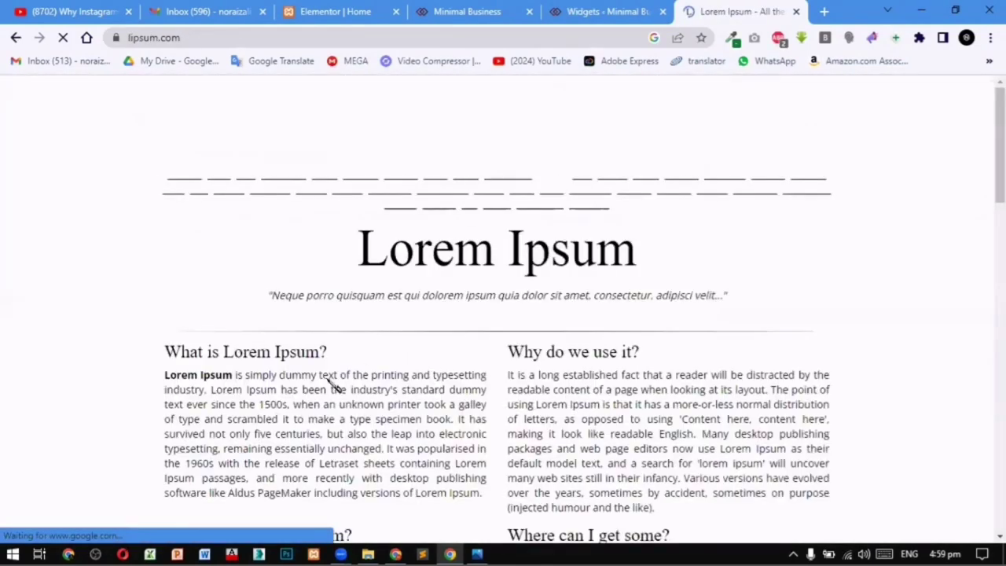
Step: Copy the beginning of the "What is Lorem Ipsum?" paragraph, through "survived not only five centuries,"
left_click_drag(168, 374, 348, 438)
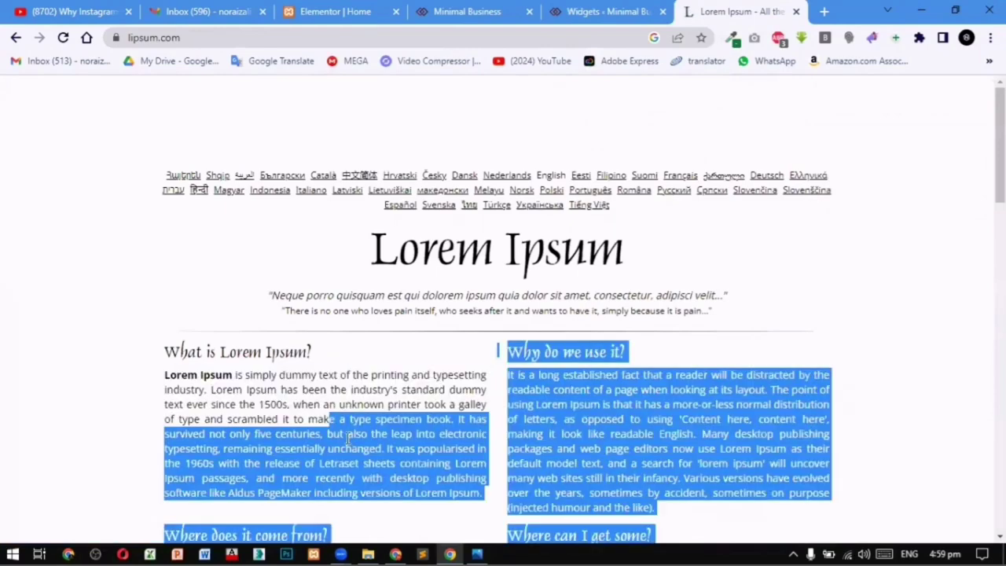
left_click(303, 415)
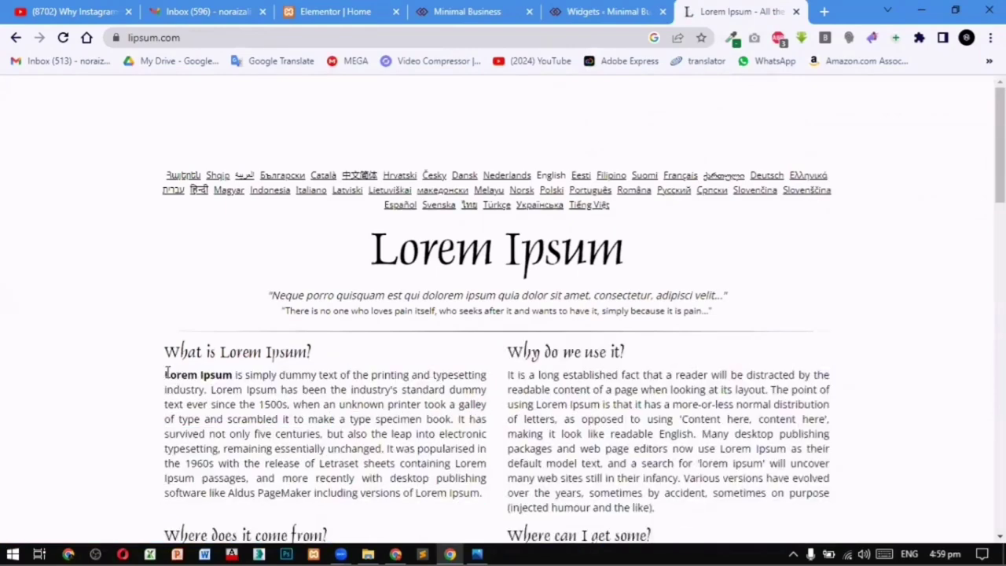
left_click_drag(167, 373, 324, 433)
key("ctrl+c")
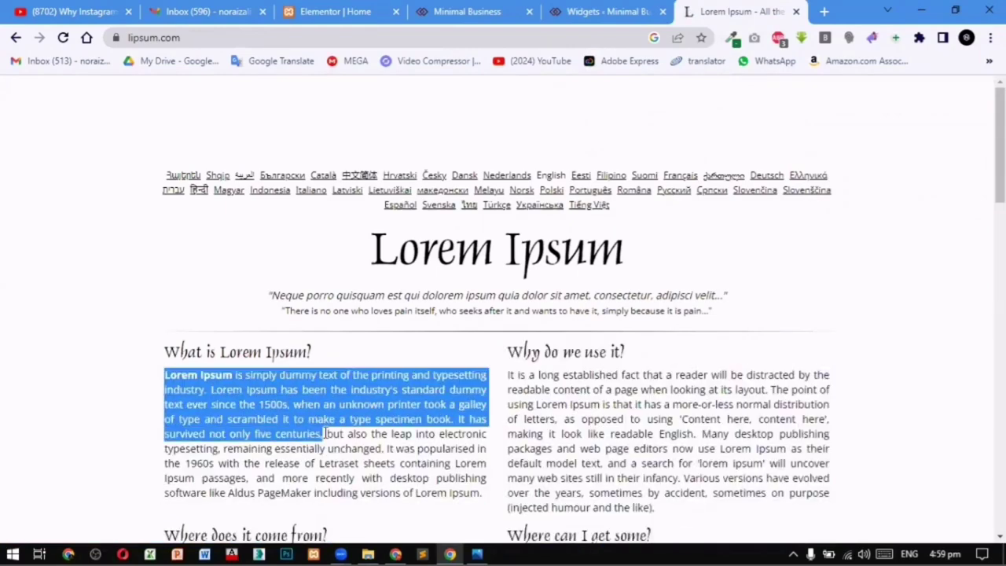
Step: Paste the copied lorem ipsum text into the body of Footer 1's "About Us" Text widget, save it and close its settings
left_click(590, 11)
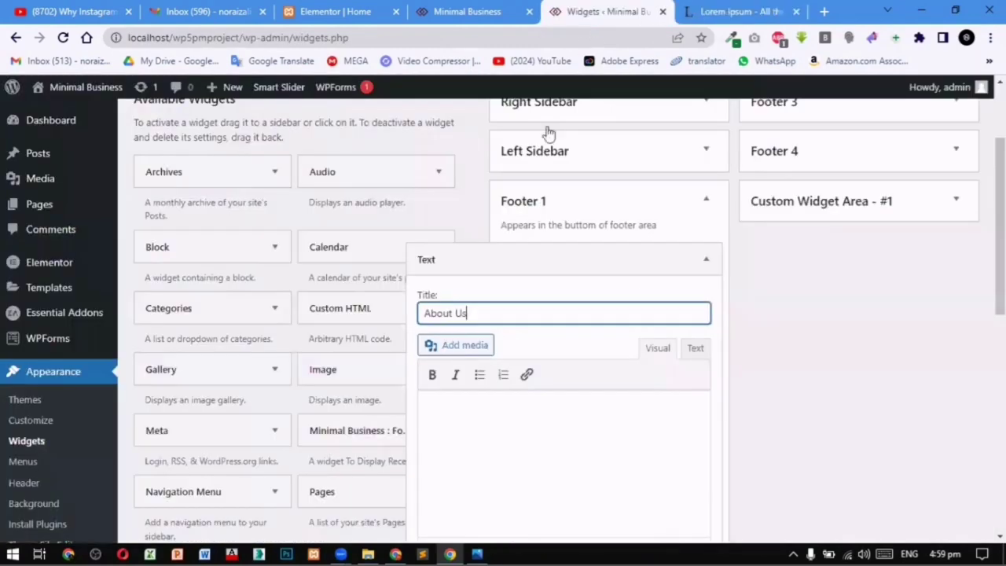
left_click(476, 420)
key("ctrl+v")
scroll(755, 406, "down", 3)
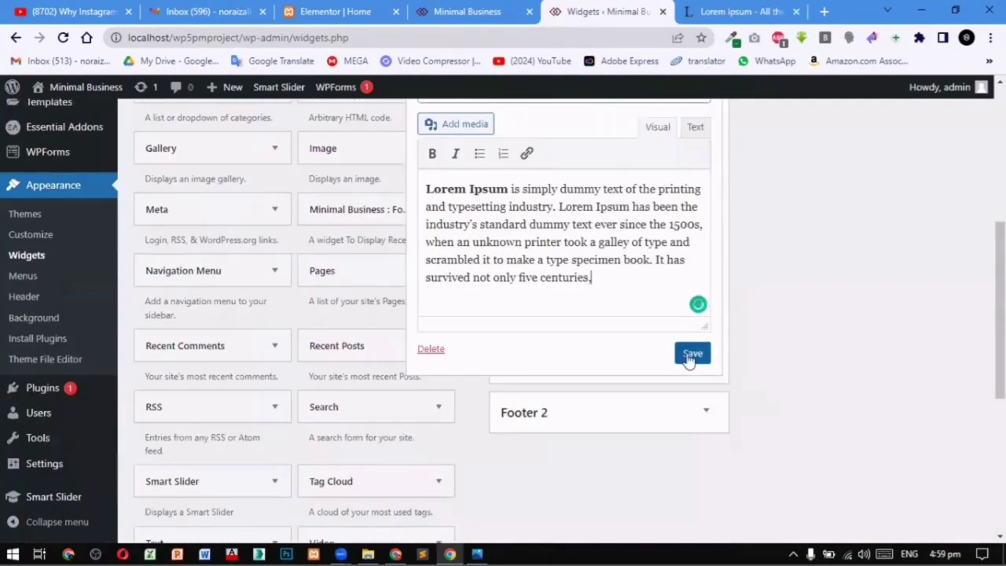
left_click(689, 355)
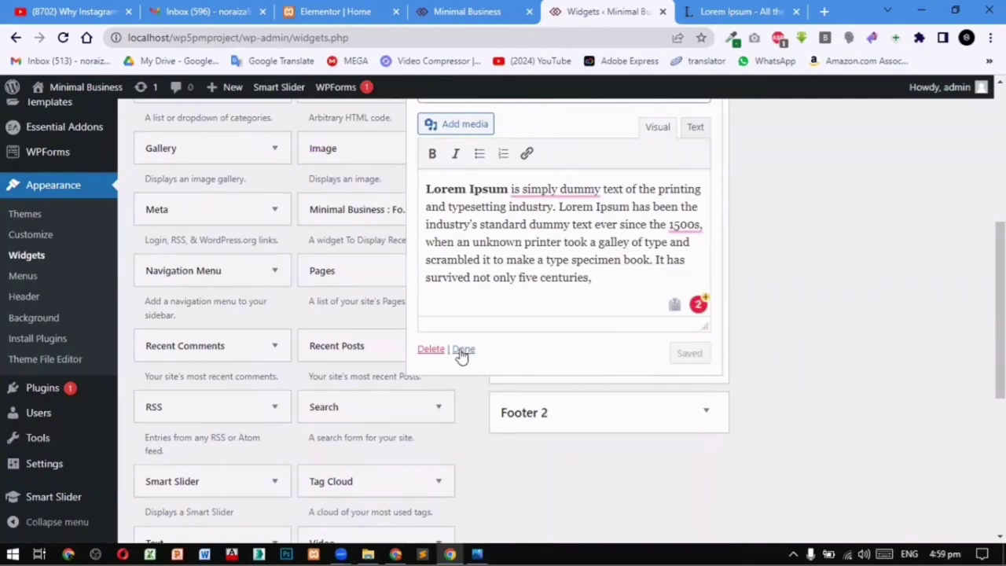
left_click(462, 355)
Step: Reload the live Minimal Business site and check the About Us text in the footer
scroll(667, 393, "up", 5)
left_click(723, 11)
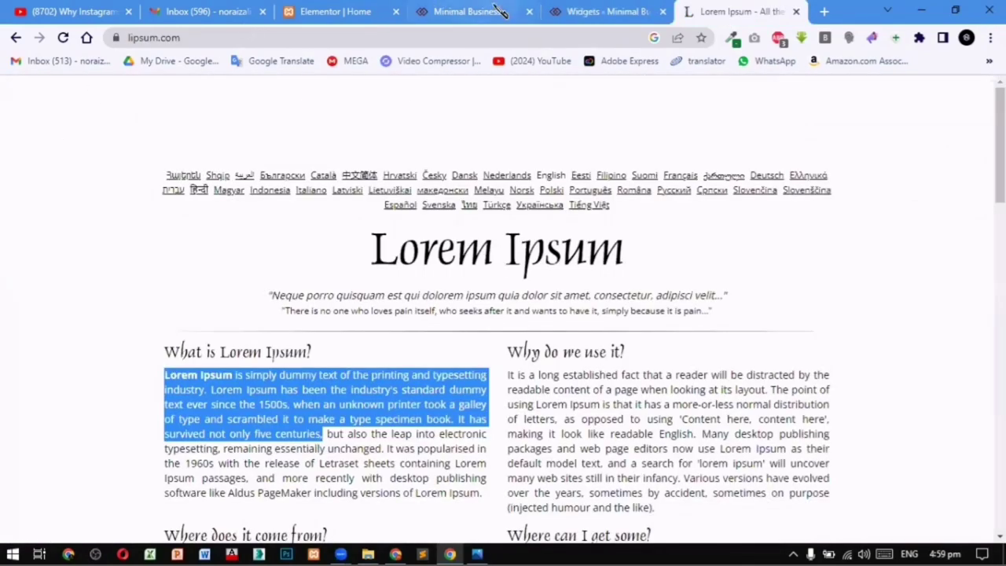
key("ctrl+4")
left_click(64, 37)
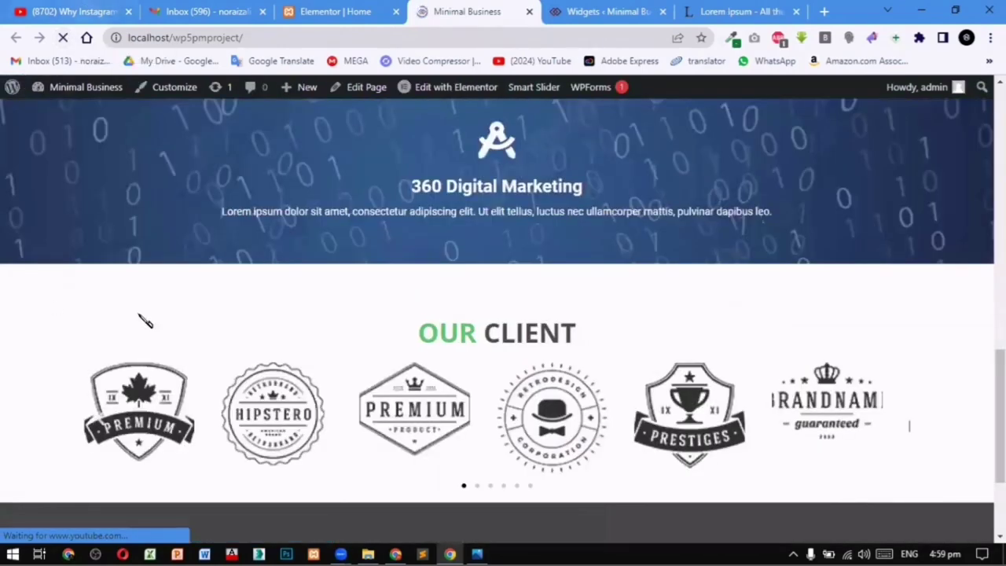
scroll(244, 326, "down", 2)
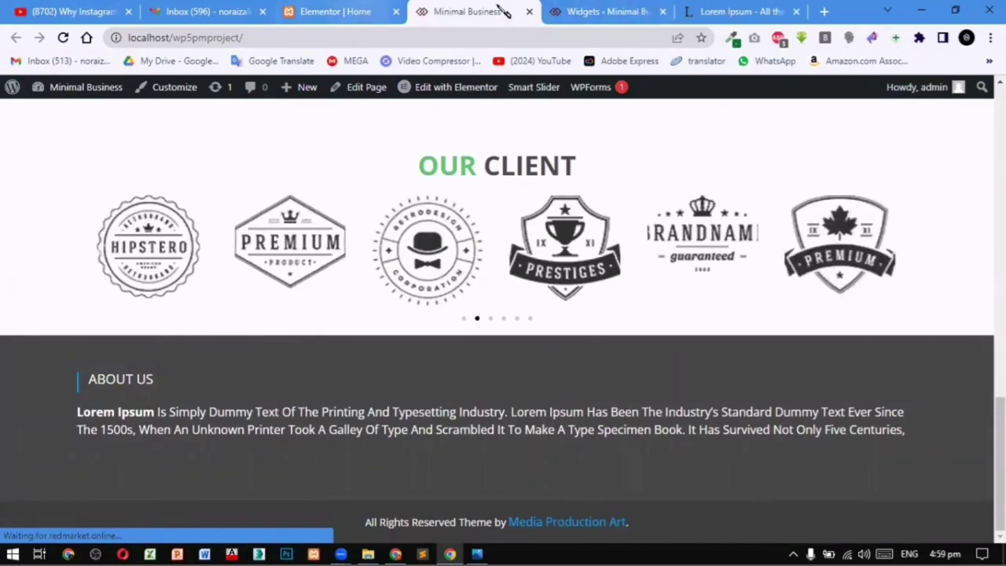
Step: Return to the Widgets page, collapse Footer 1, expand Footer 2 and consult the Home.jpg reference image
left_click(579, 12)
left_click(707, 338)
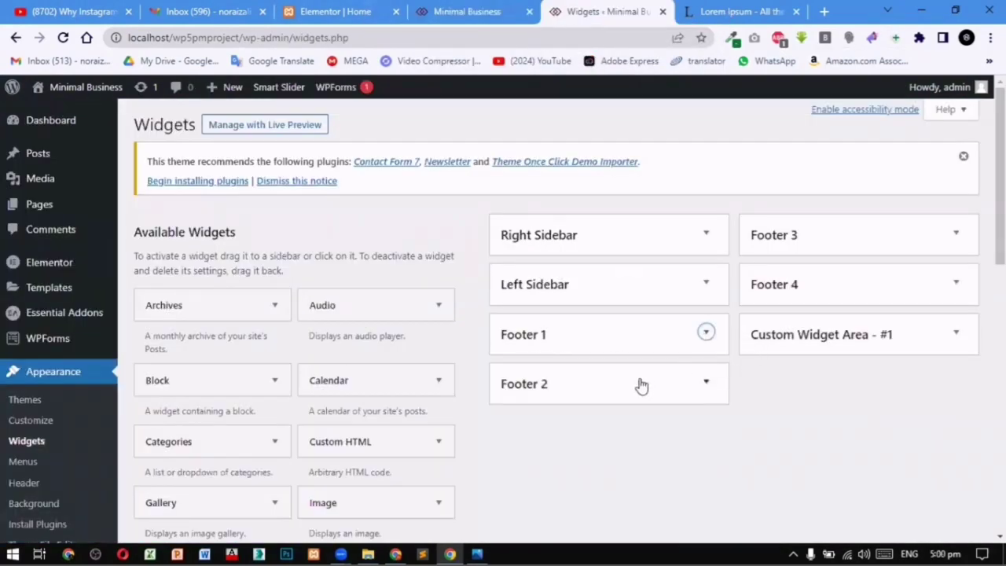
left_click(708, 385)
left_click(480, 554)
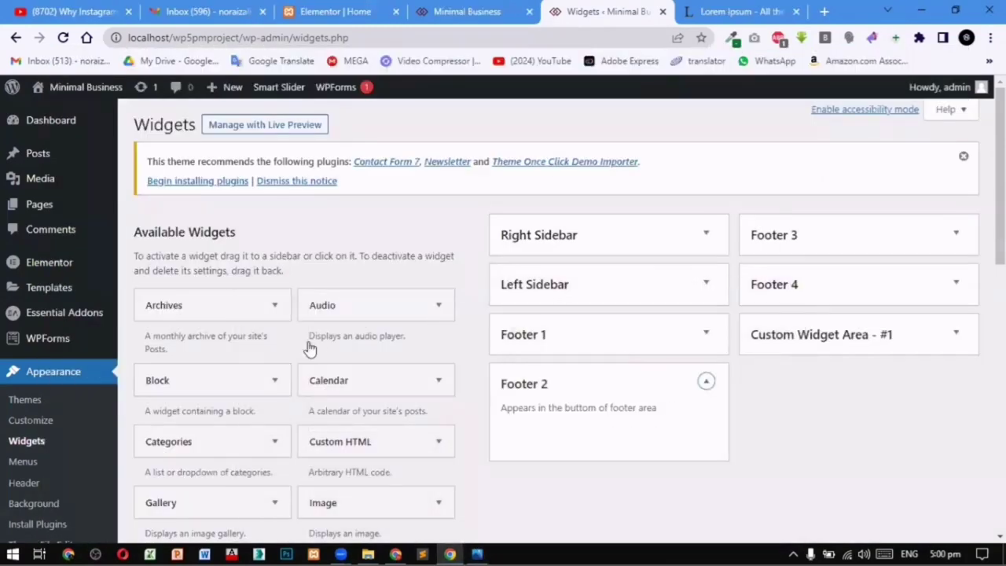
Step: Add a Gallery widget to the Footer 2 area and title it "Gallery"
scroll(310, 348, "down", 3)
left_click(275, 284)
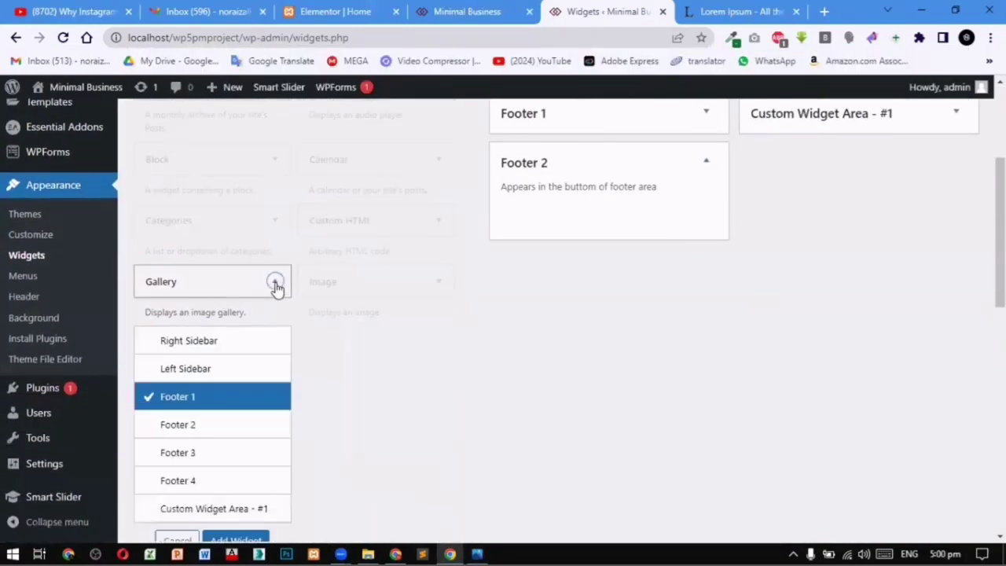
left_click(187, 426)
scroll(271, 497, "down", 1)
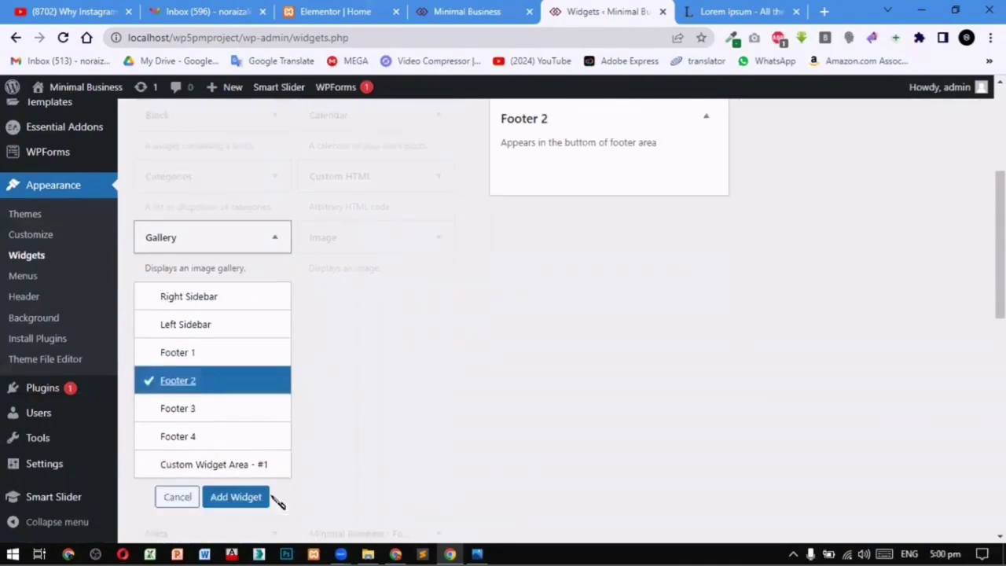
left_click(259, 397)
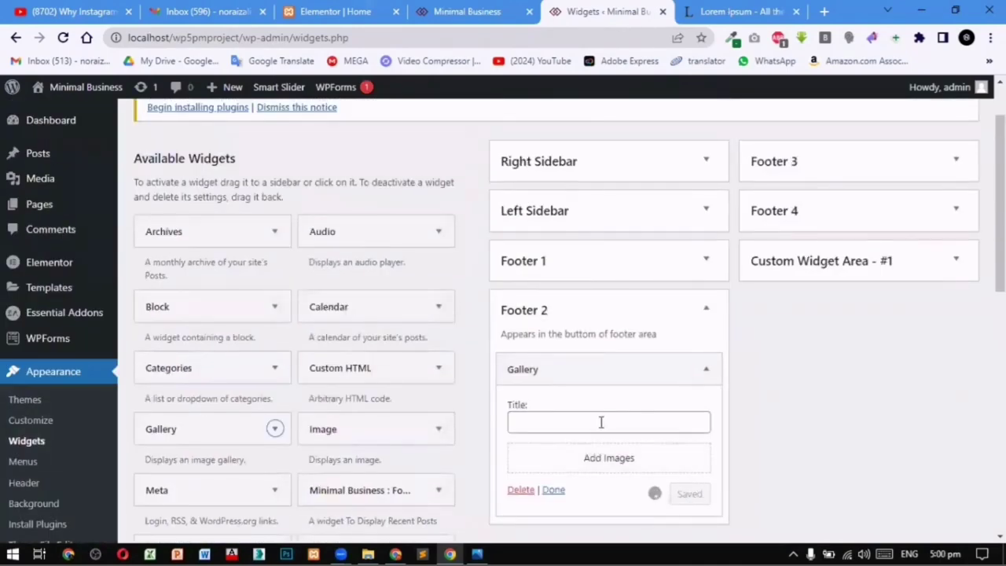
left_click(599, 421)
type("Gallery")
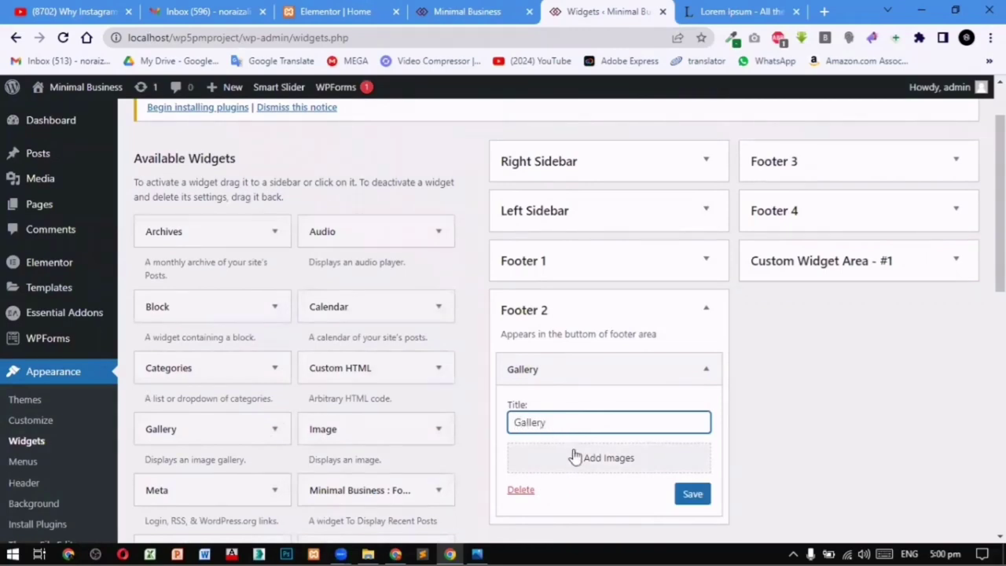
Step: Start adding images to the Footer 2 gallery and look through the media library's existing images
left_click(575, 456)
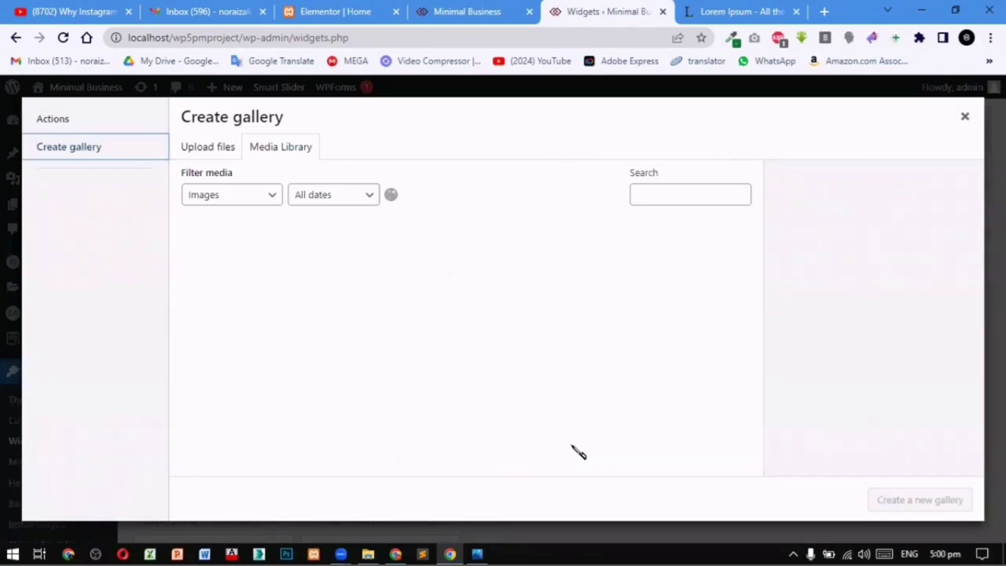
scroll(521, 338, "down", 3)
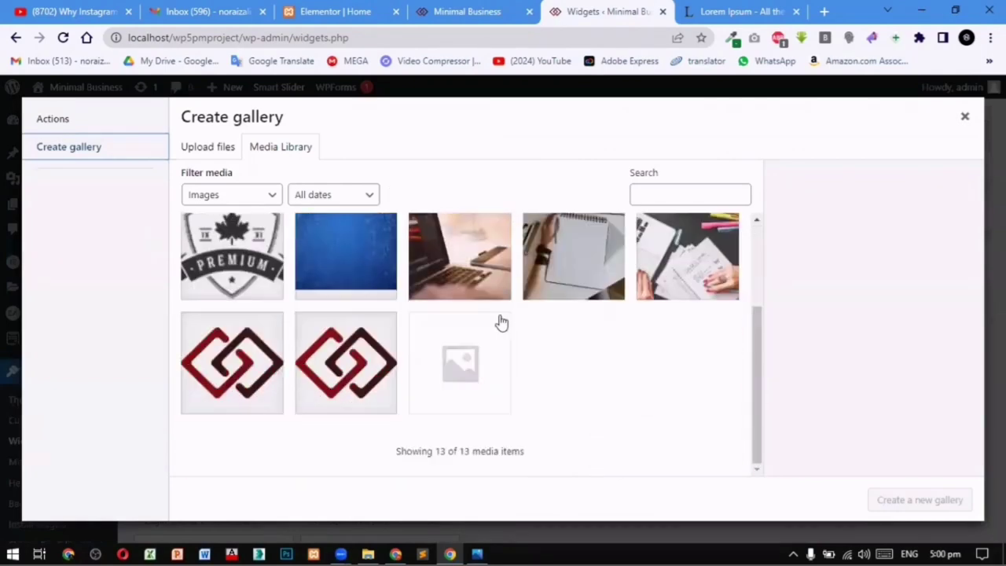
scroll(499, 340, "up", 3)
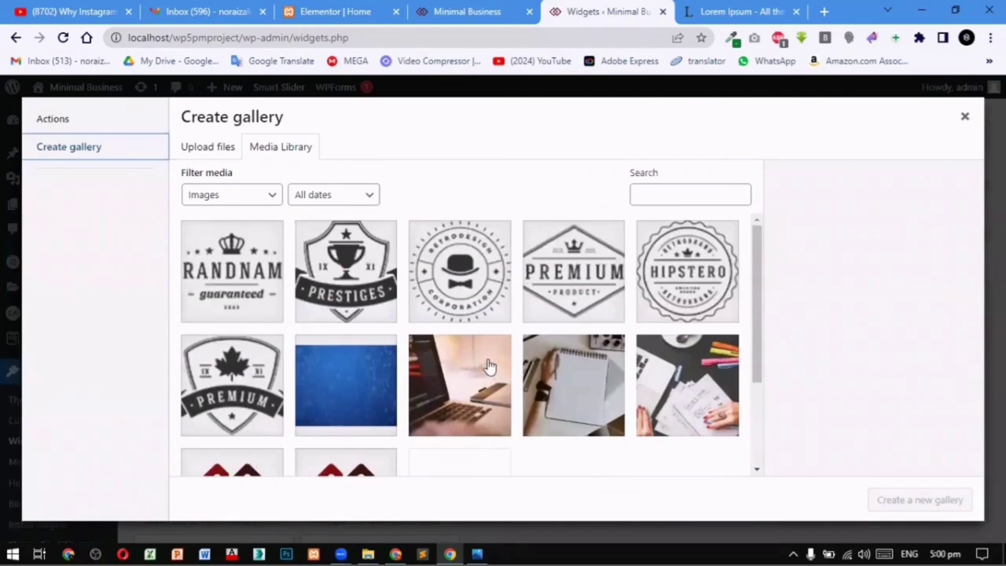
Step: Upload four images from the desktop's lab folder into the media library for the Footer 2 gallery
left_click(229, 155)
left_click(563, 330)
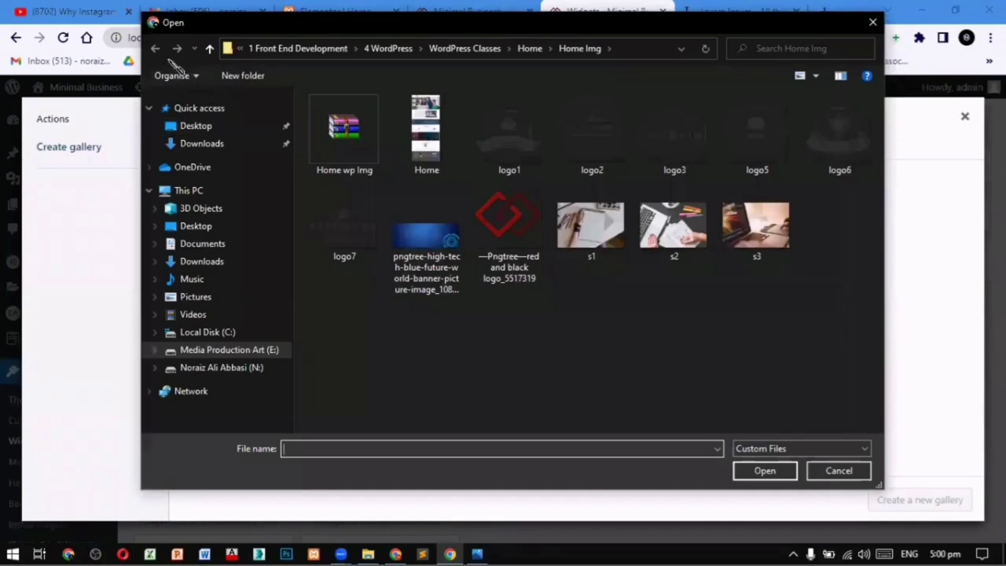
left_click(227, 350)
double_click(357, 148)
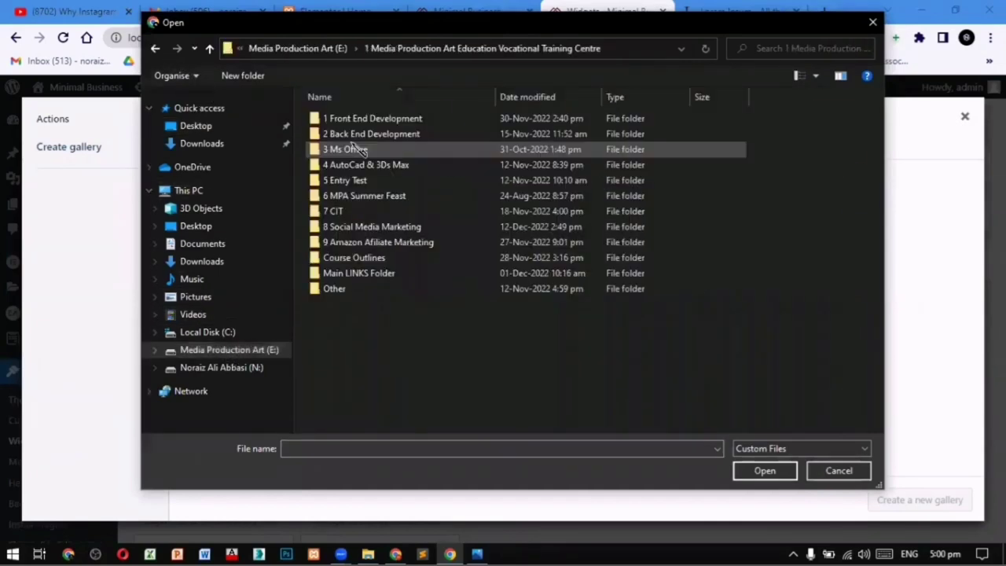
left_click(196, 126)
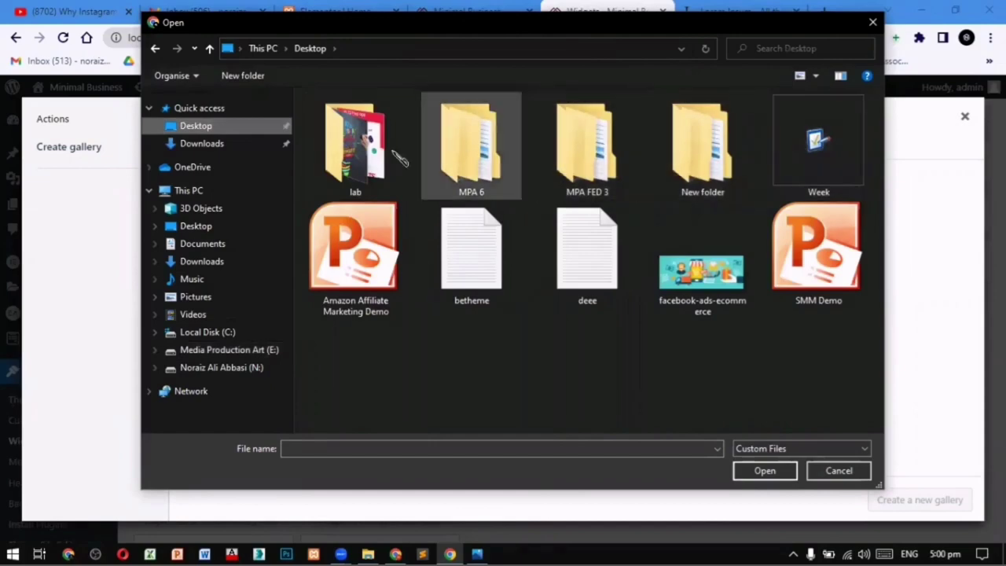
double_click(353, 145)
left_click_drag(495, 195, 747, 91)
left_click(759, 471)
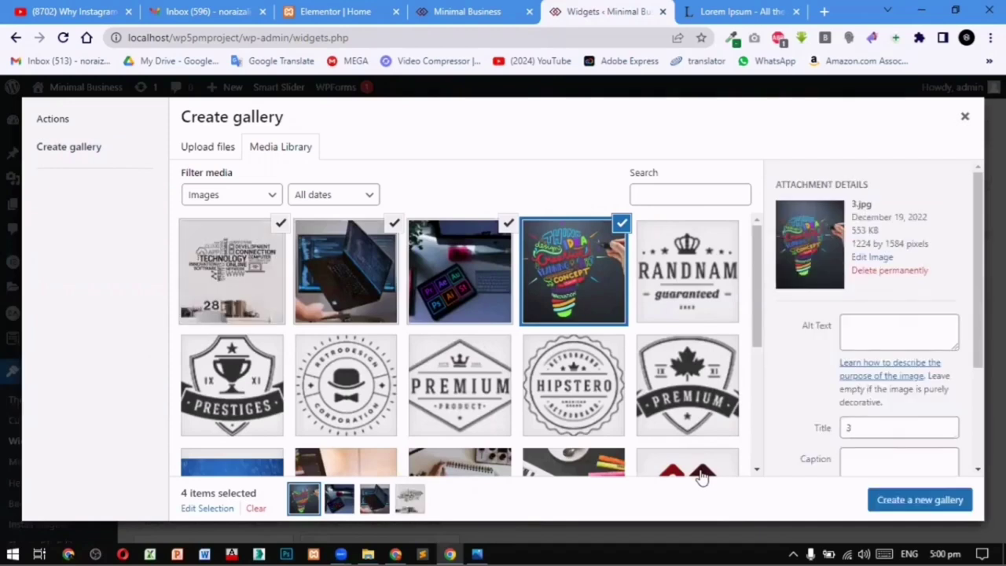
Step: Create the gallery from the four selected images with 2 columns, insert it and save the Gallery widget
left_click(943, 503)
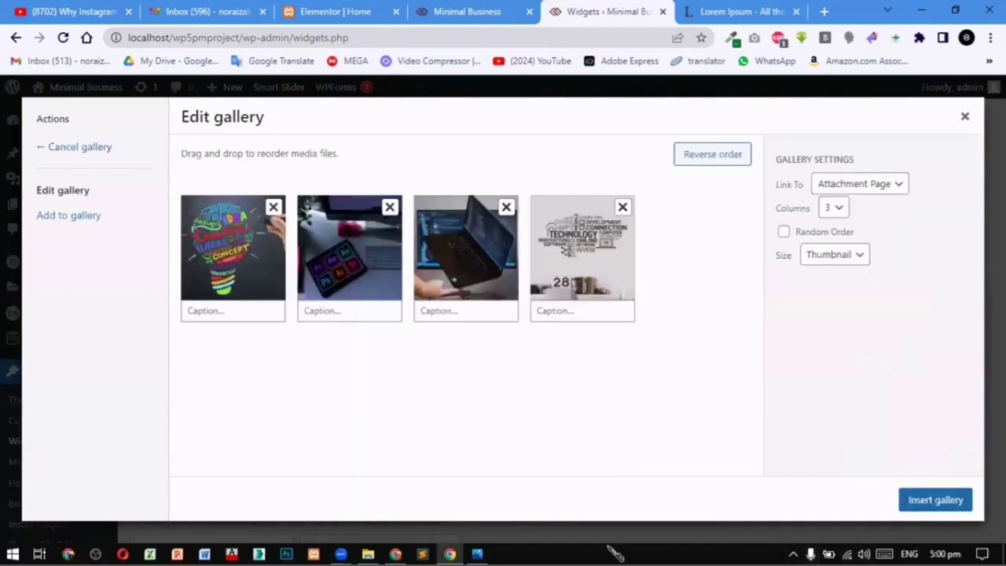
left_click(836, 208)
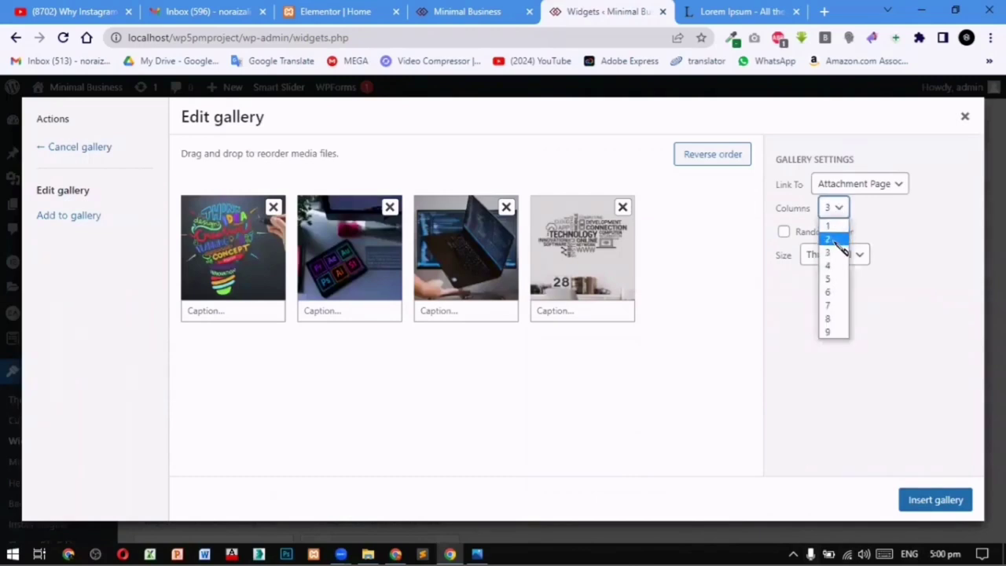
left_click(835, 241)
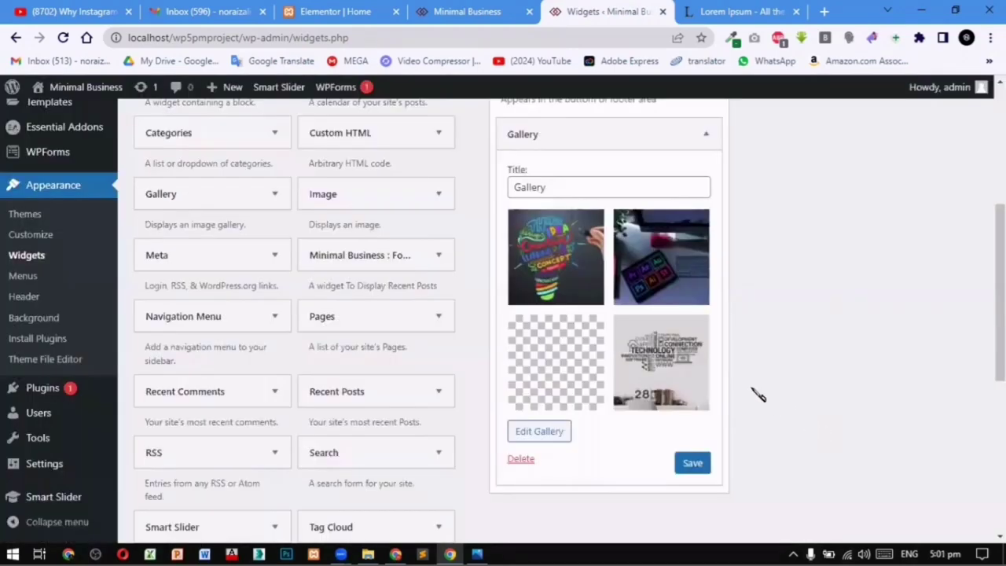
scroll(757, 396, "down", 1)
left_click(689, 409)
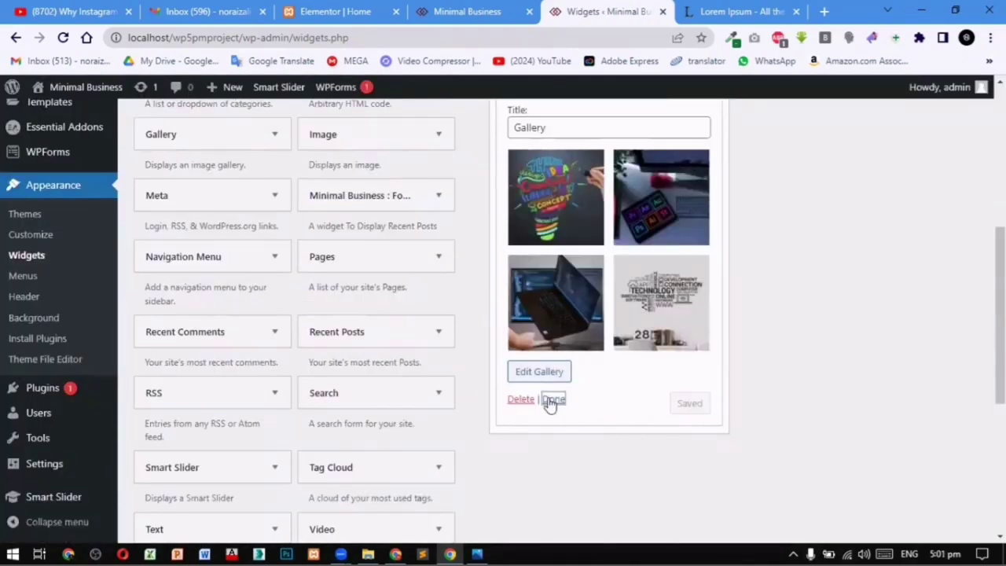
left_click(550, 399)
Step: Close the Lorem Ipsum page, reload the live Minimal Business site and check the gallery in the footer
left_click(736, 11)
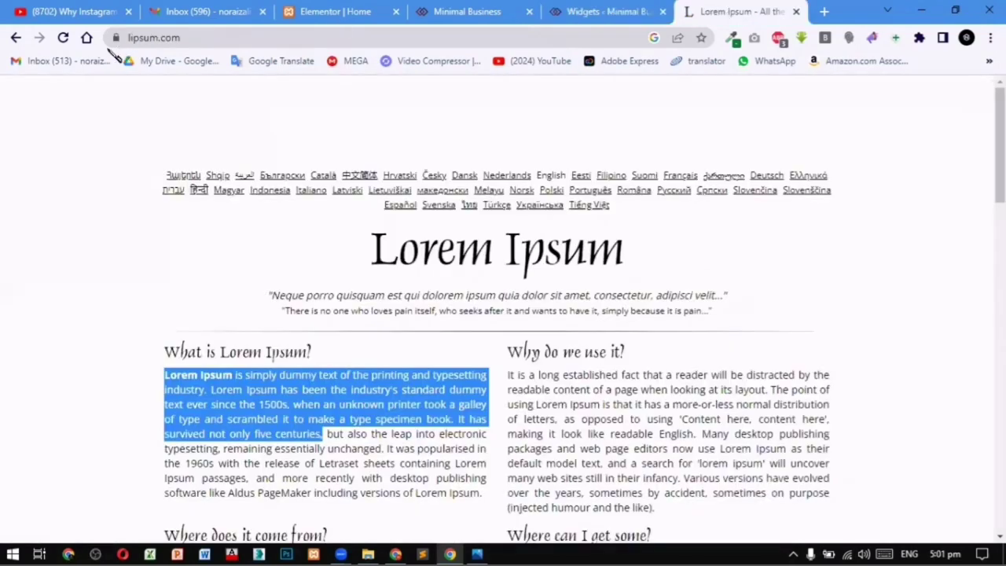
left_click(795, 11)
left_click_drag(555, 11, 732, 17)
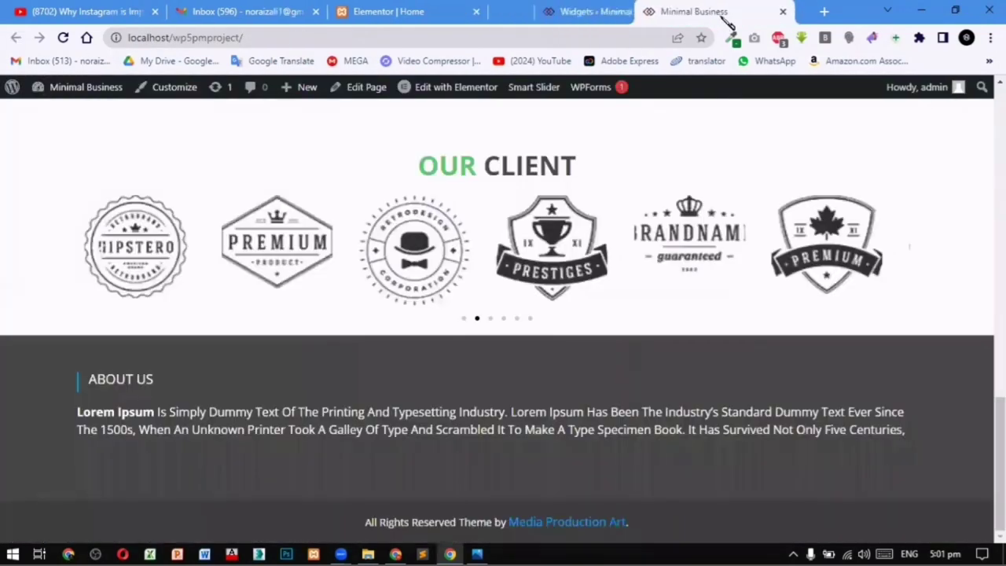
left_click(66, 38)
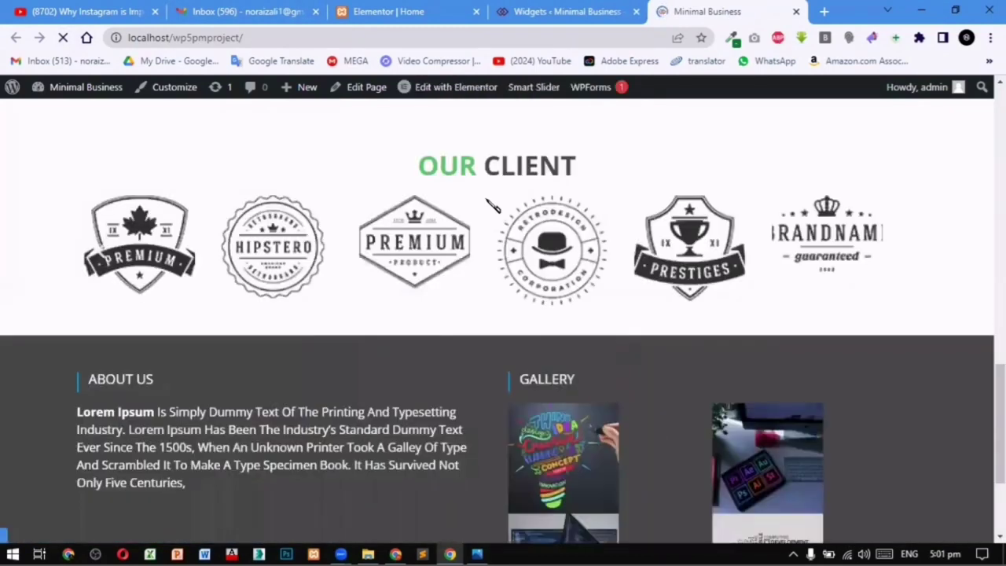
scroll(739, 407, "down", 3)
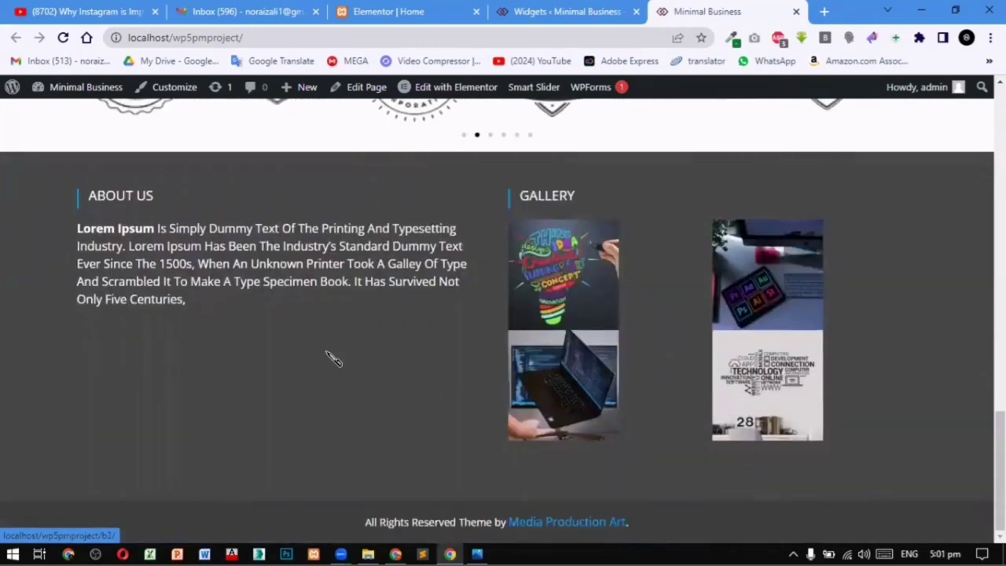
scroll(398, 349, "up", 5)
Step: Return to the Widgets page, collapse Footer 2, expand Footer 3 and consult the Home.jpg reference image
left_click(566, 11)
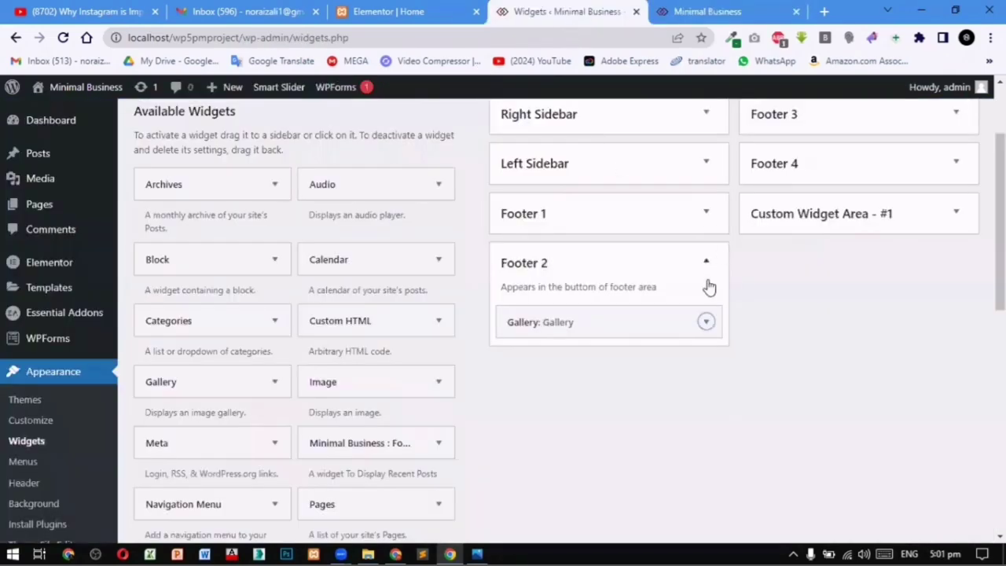
left_click(707, 262)
scroll(864, 260, "up", 2)
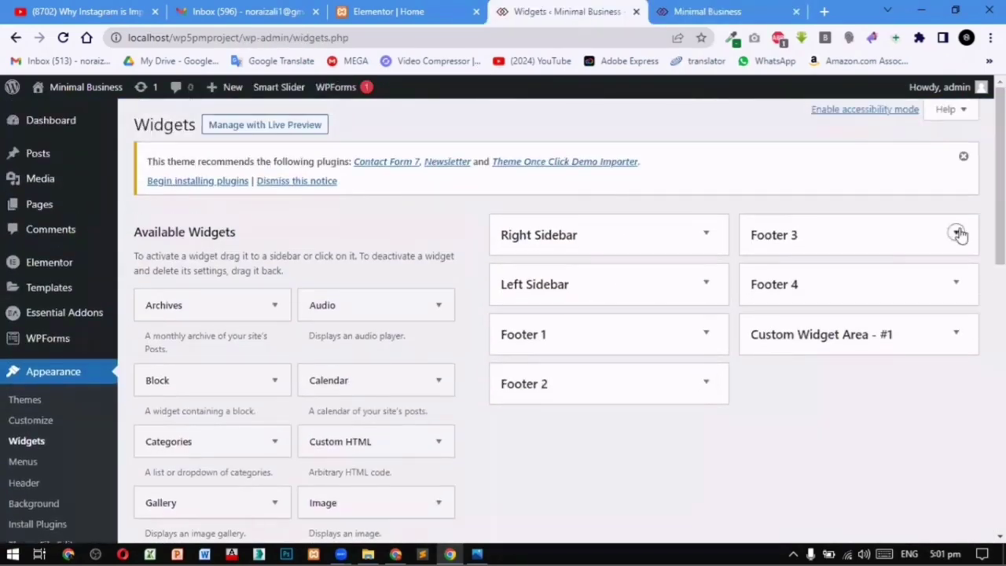
left_click(957, 233)
left_click(481, 553)
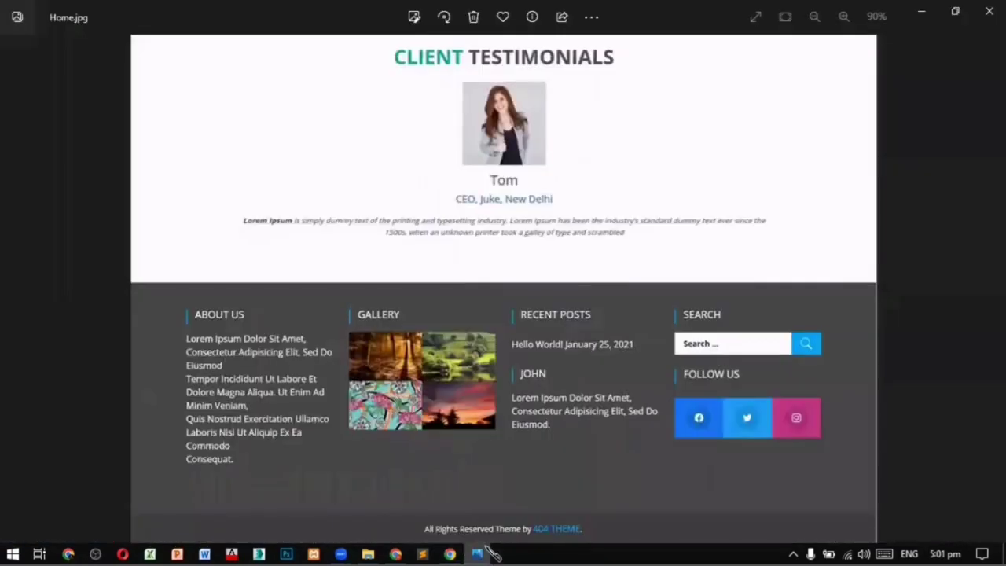
left_click(477, 553)
Step: Add a Recent Posts widget to the Footer 3 area
scroll(351, 280, "down", 2)
scroll(290, 301, "down", 2)
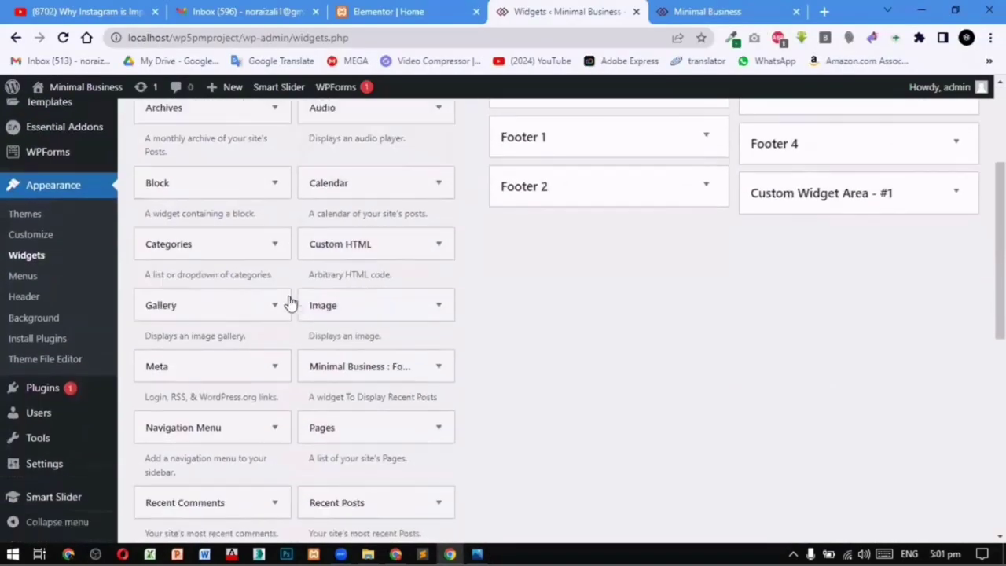
scroll(432, 347, "down", 1)
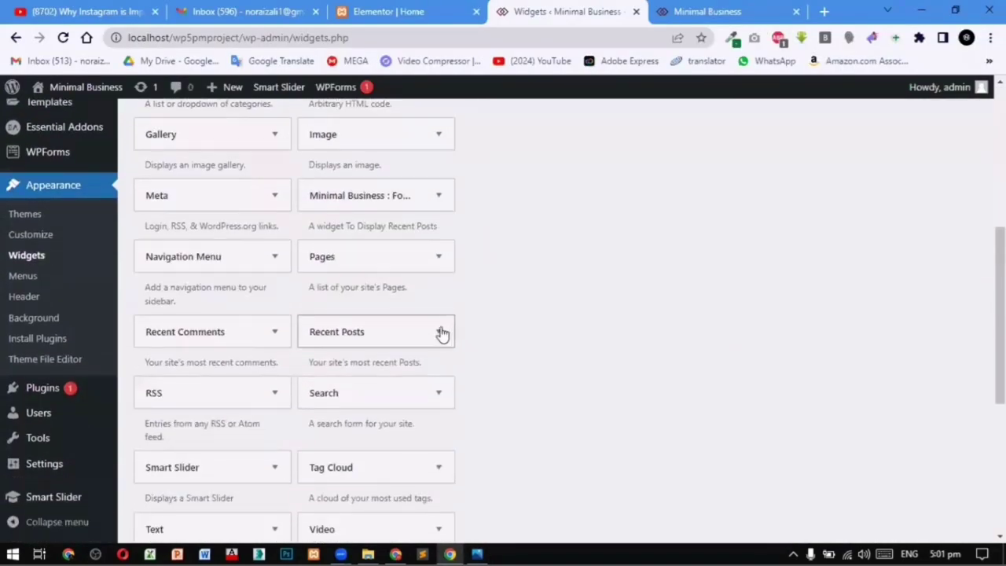
left_click(439, 332)
left_click(342, 357)
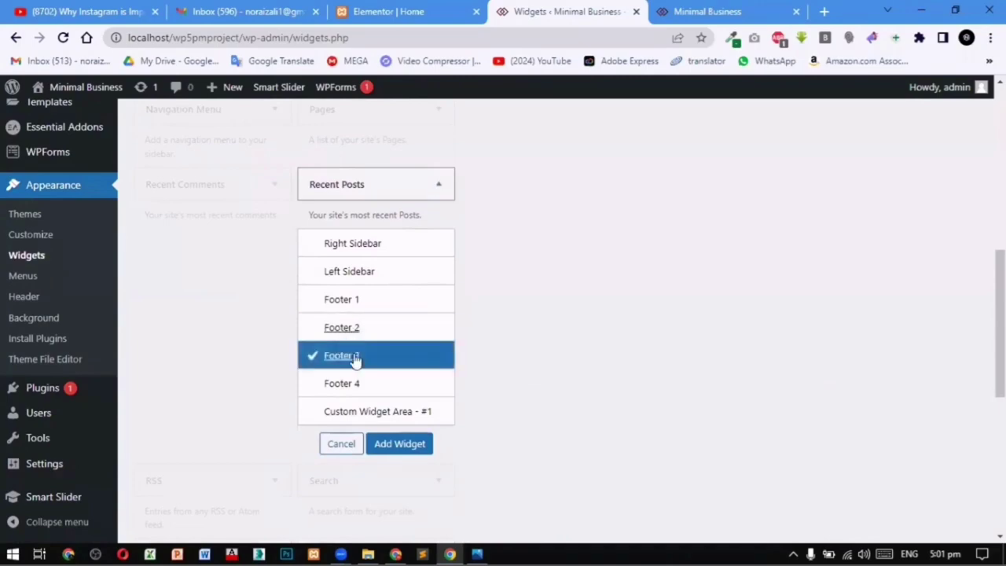
left_click(426, 448)
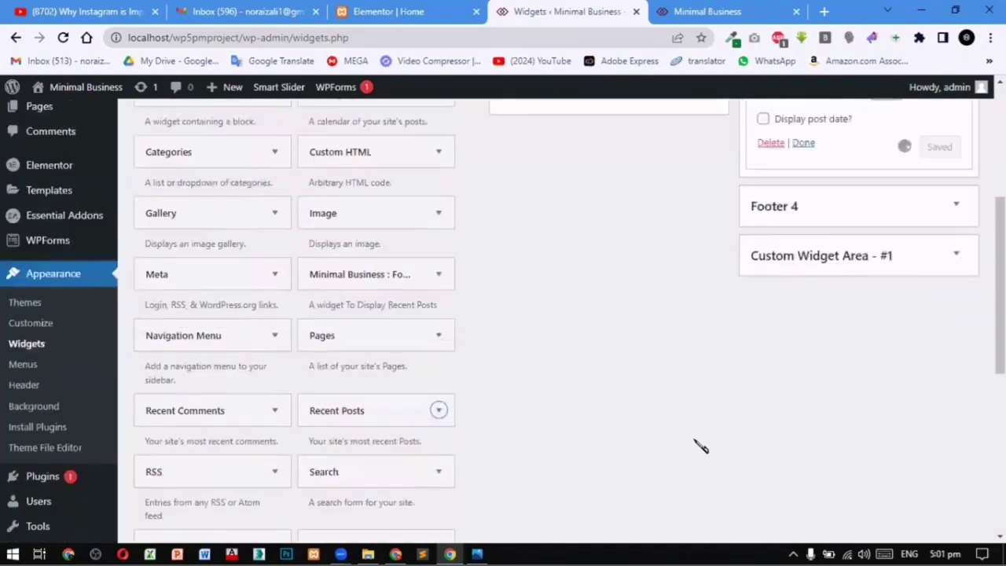
Step: Title the Recent Posts widget "Recent Post", set it to show 1 post, and save and collapse it
left_click(813, 344)
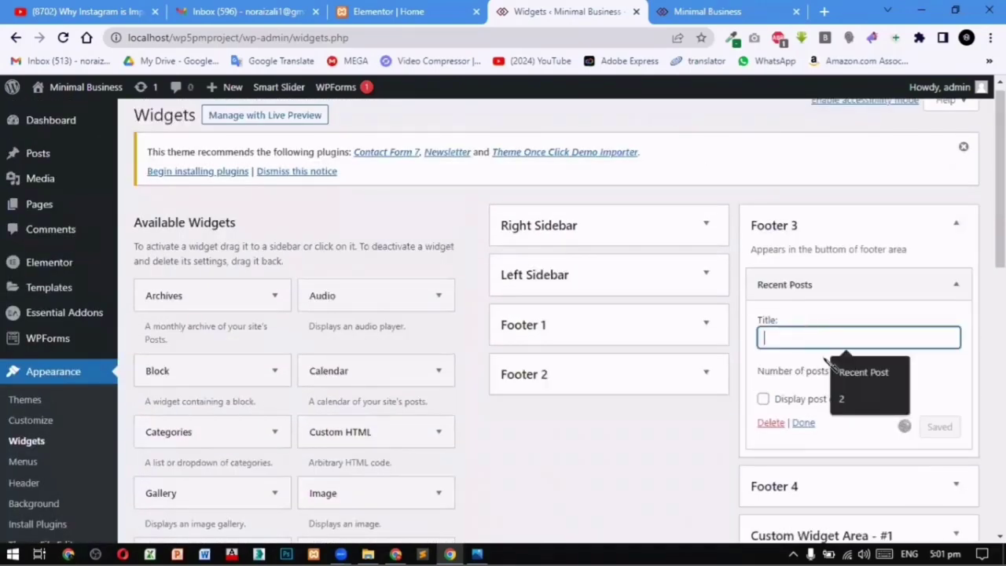
left_click(872, 370)
double_click(882, 371)
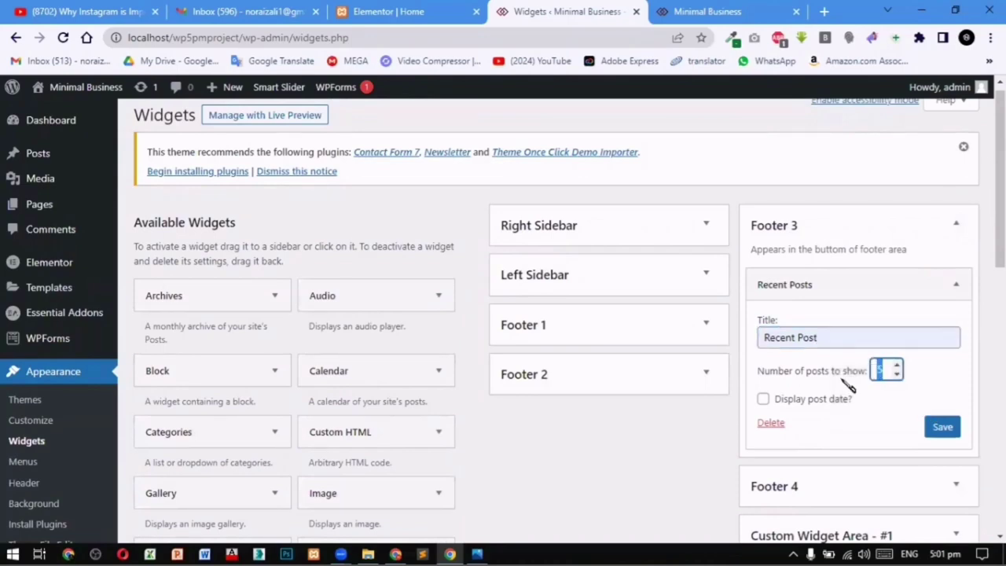
type("1")
left_click(943, 427)
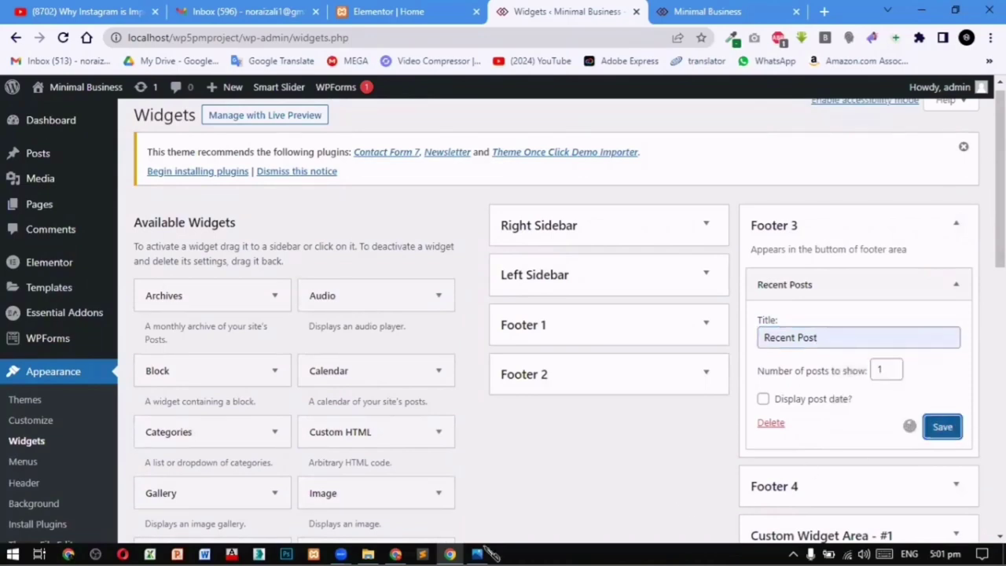
left_click(477, 554)
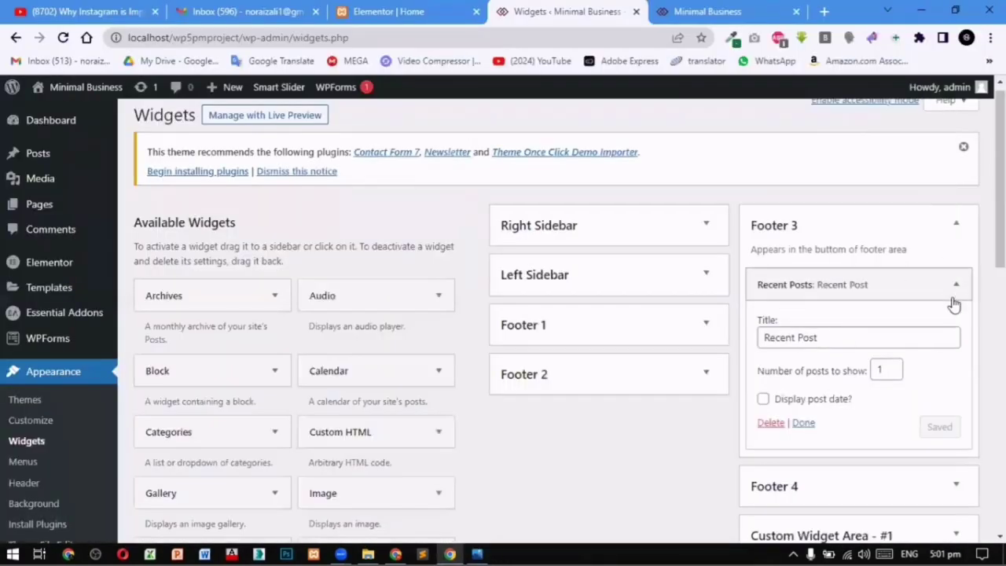
left_click(803, 423)
Step: Add a Recent Comments widget to the Footer 3 area below the Recent Posts widget
scroll(349, 334, "down", 1)
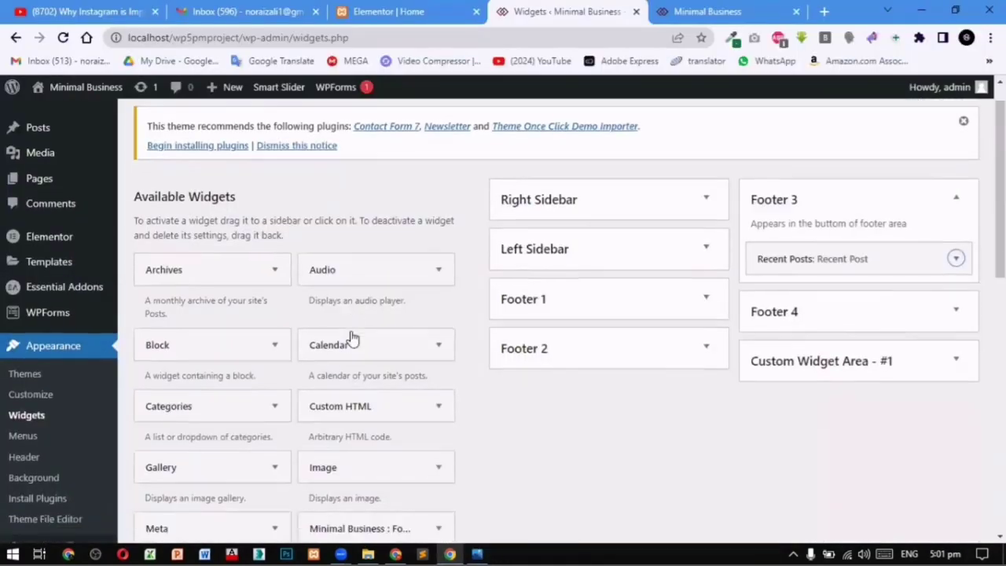
scroll(249, 326, "down", 4)
scroll(271, 299, "down", 2)
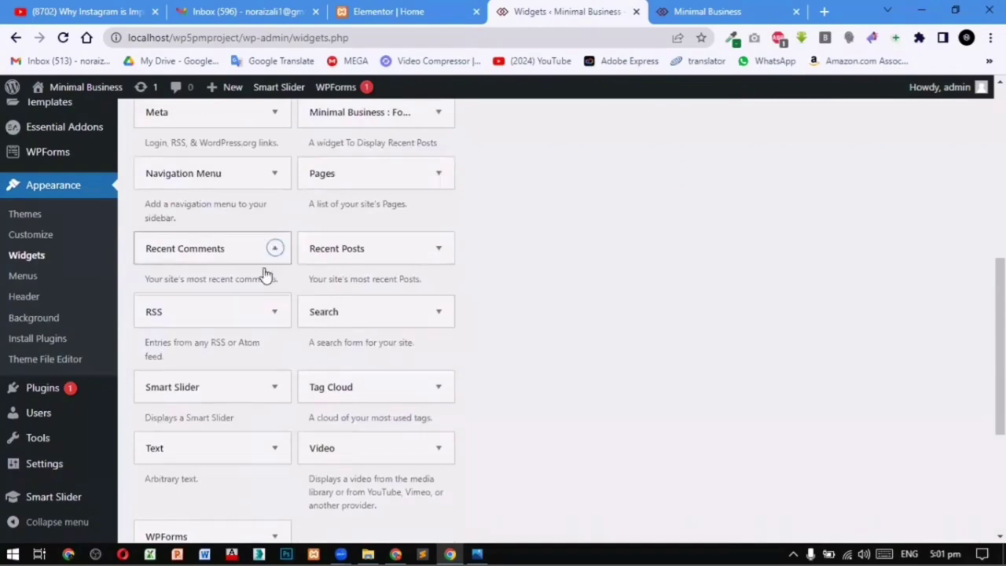
left_click(265, 251)
left_click(233, 508)
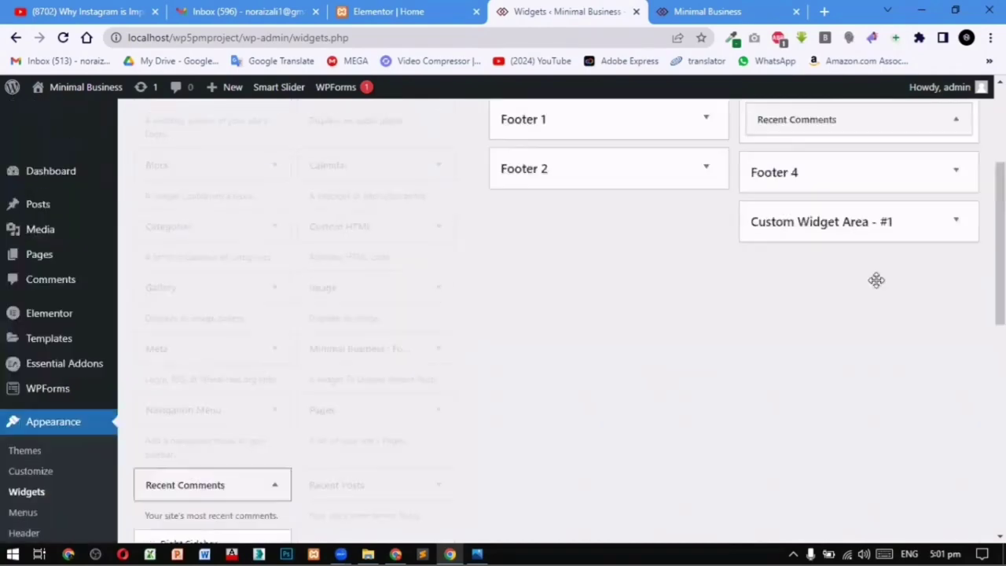
Step: Title the new comments widget "Recent Comments", set it to show 1 comment, and save and collapse it
left_click(819, 238)
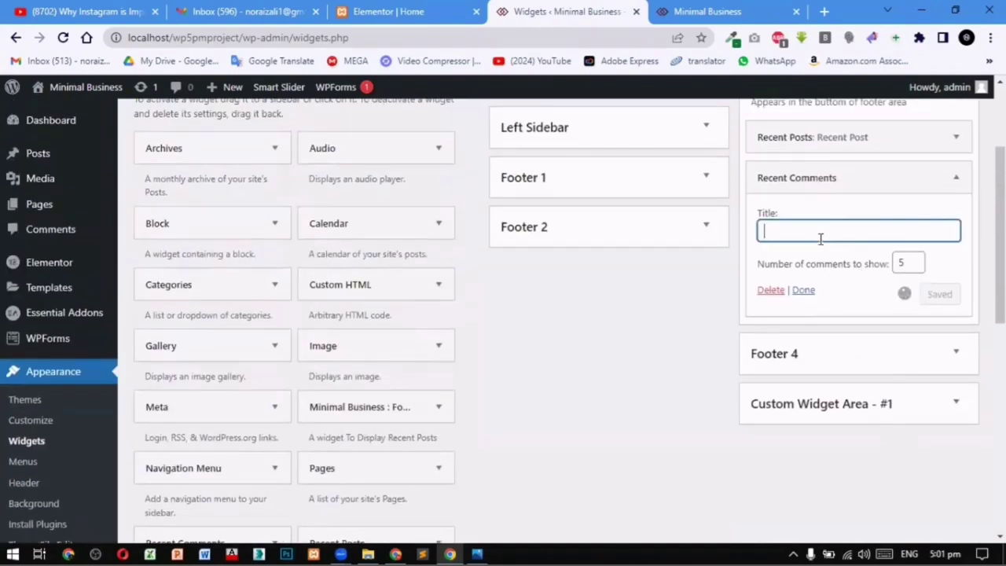
type("l")
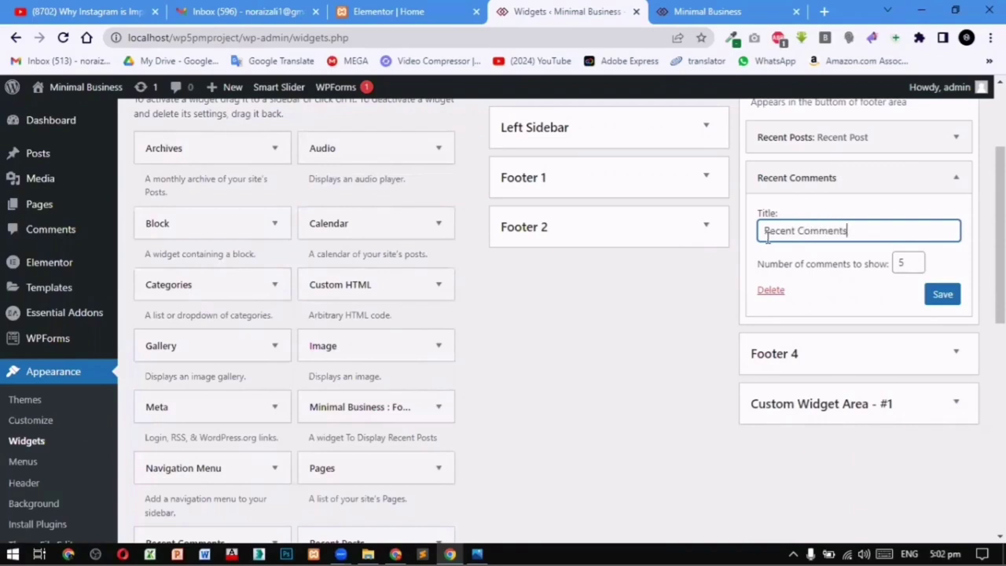
left_click(919, 267)
left_click(919, 267)
left_click(919, 267)
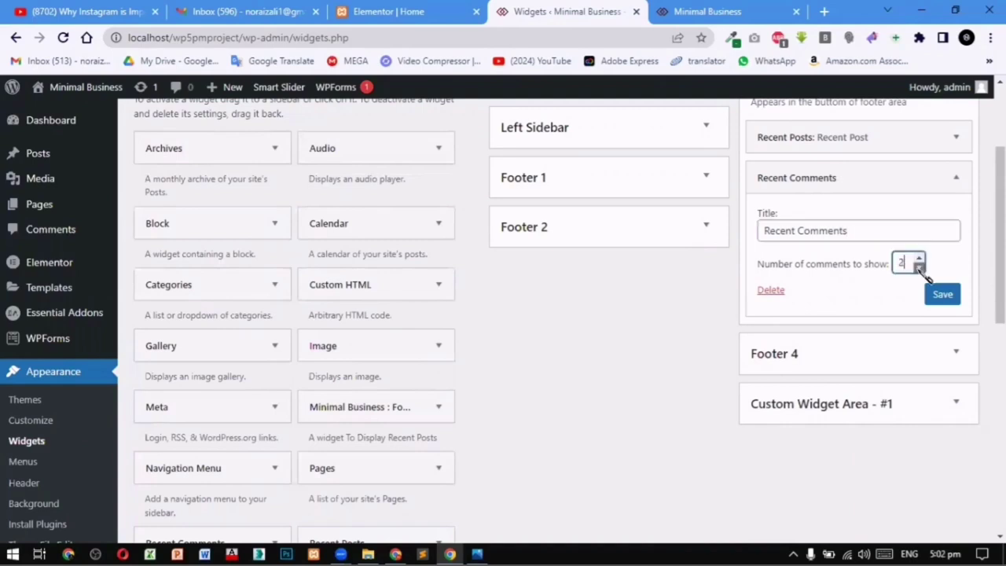
left_click(937, 302)
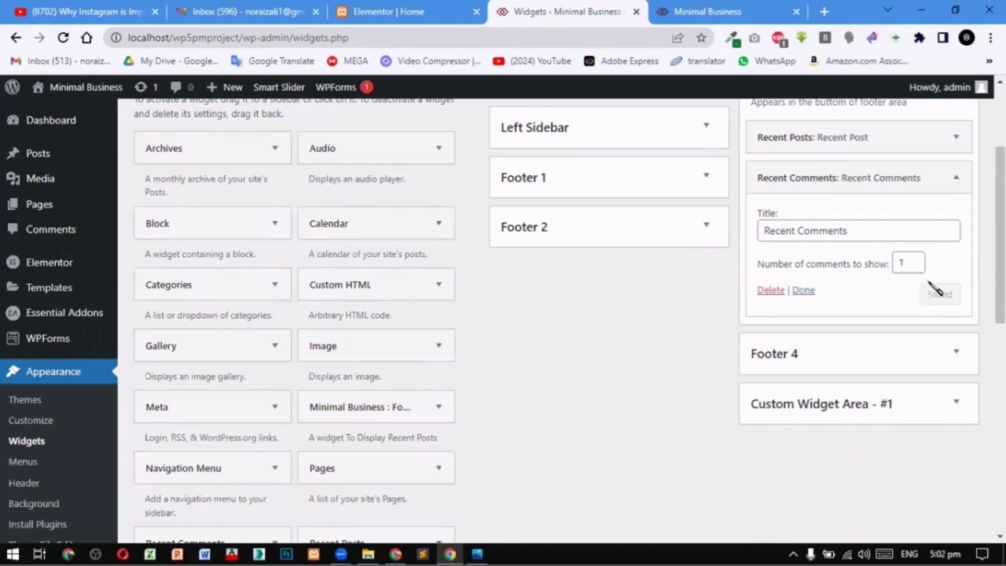
left_click(803, 290)
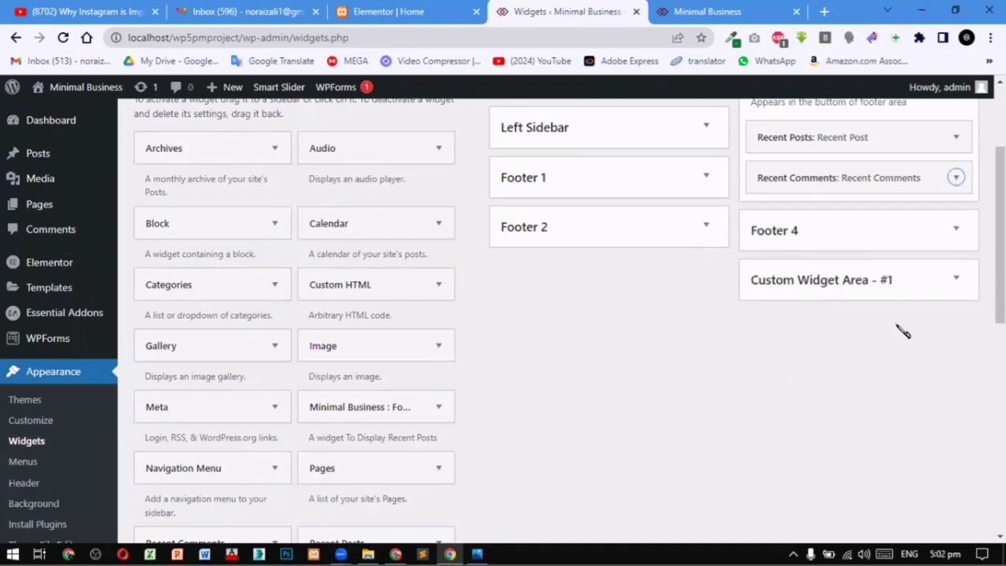
Step: Expand the Footer 4 area and add a Search widget to it
left_click(955, 230)
scroll(366, 280, "up", 2)
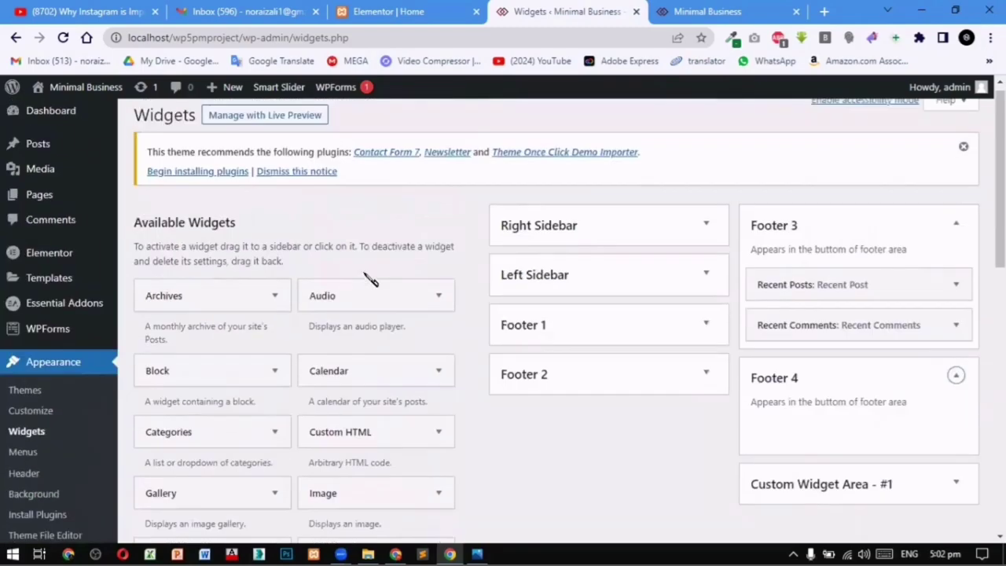
scroll(362, 289, "down", 4)
scroll(366, 294, "down", 3)
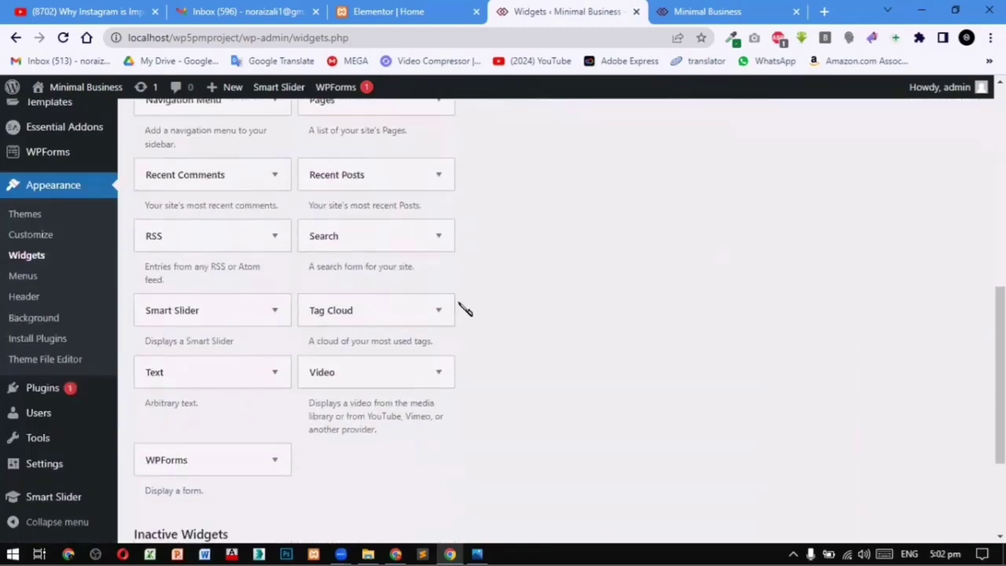
left_click(438, 237)
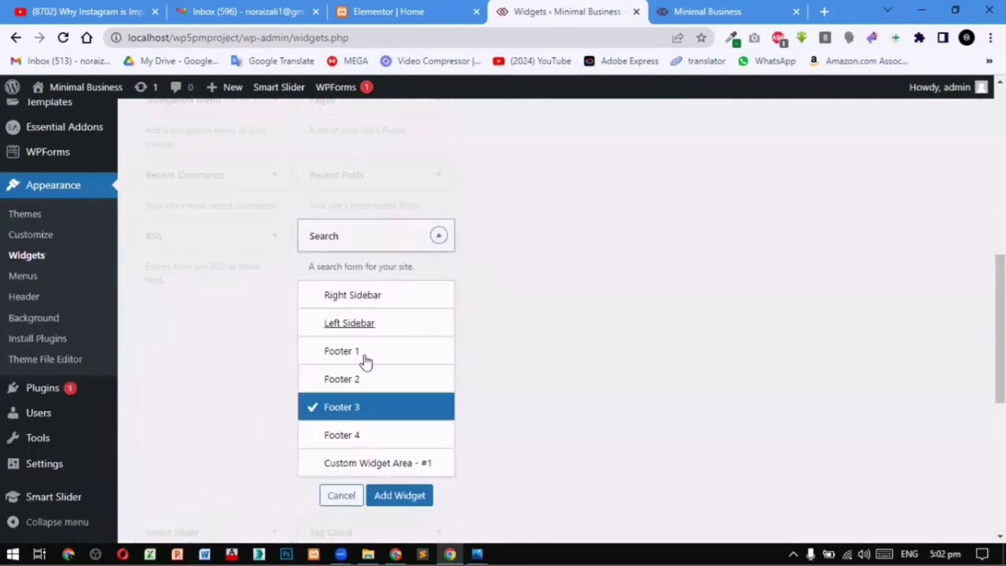
left_click(347, 437)
left_click(393, 495)
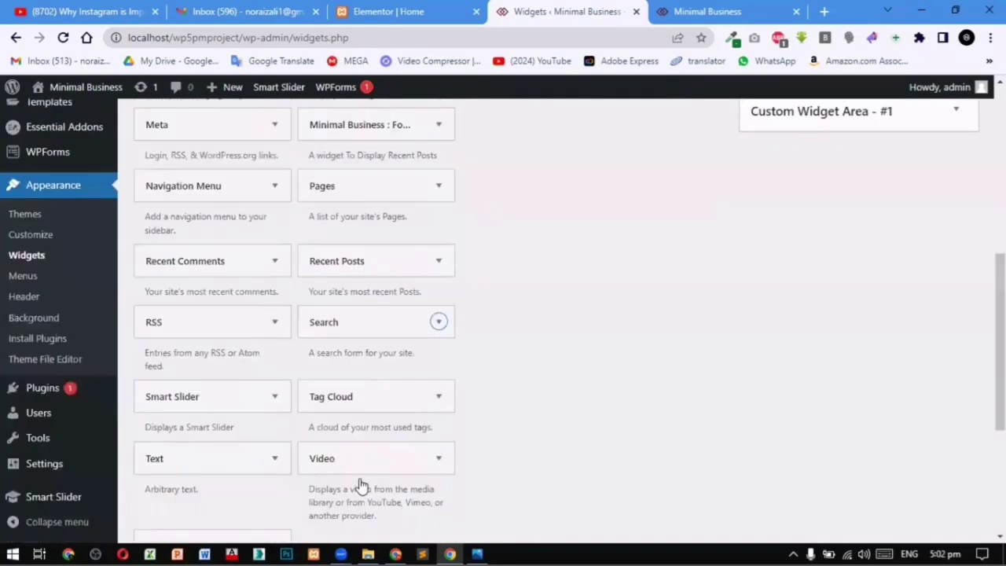
Step: Check the search column in Home.jpg, title the Footer 4 search widget "Search", and save and collapse it
key("alt+Tab")
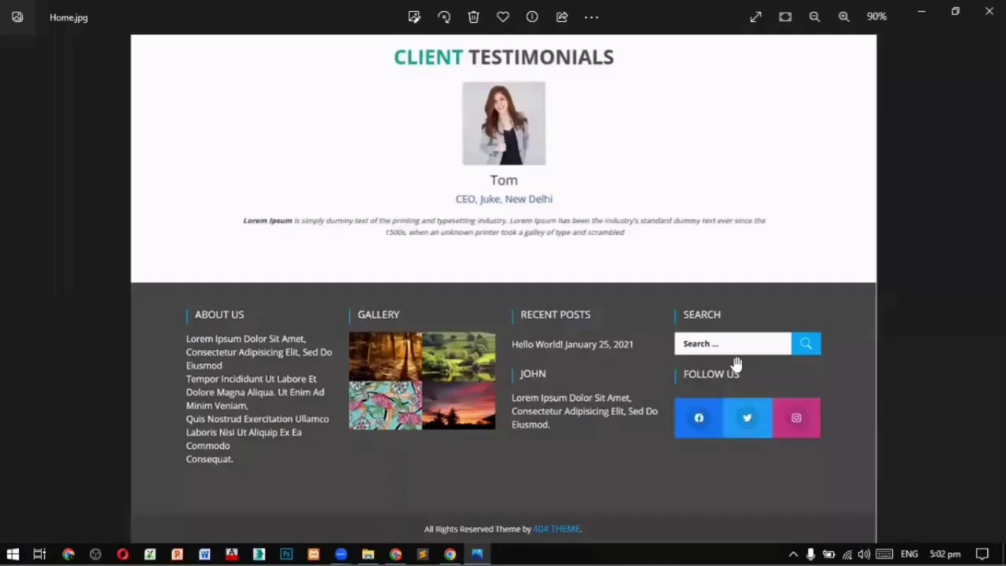
key("alt+Tab")
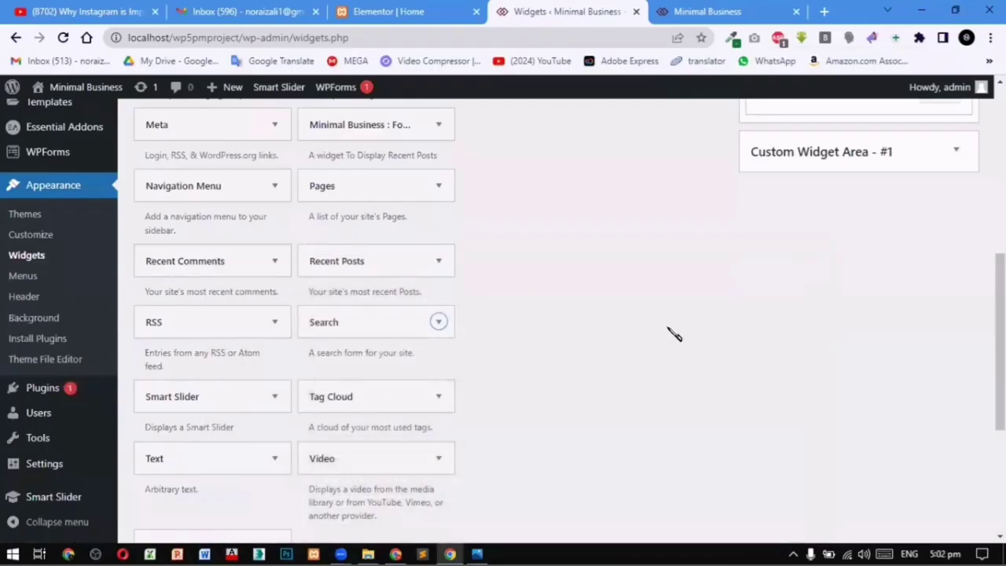
scroll(668, 332, "up", 4)
left_click(833, 283)
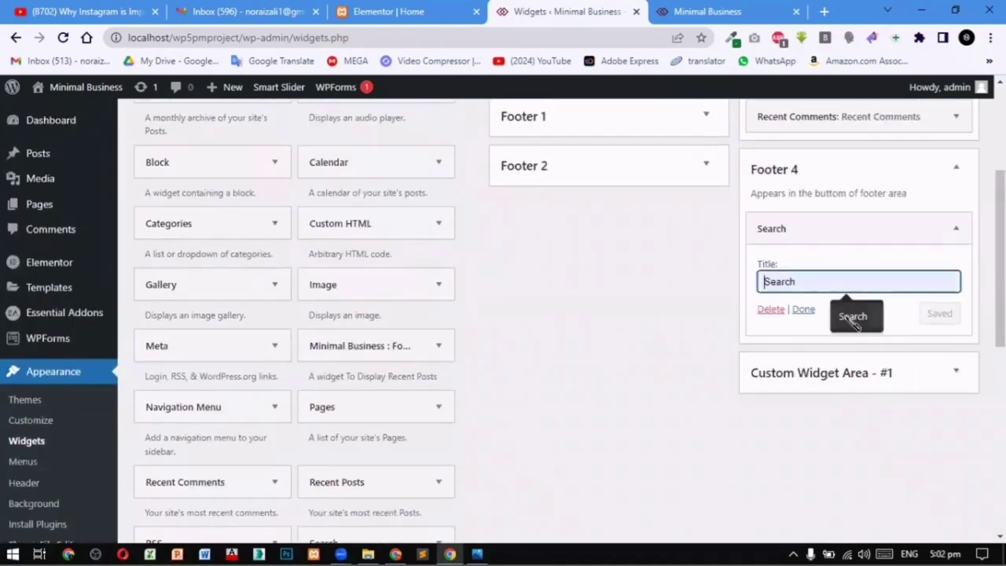
left_click(851, 316)
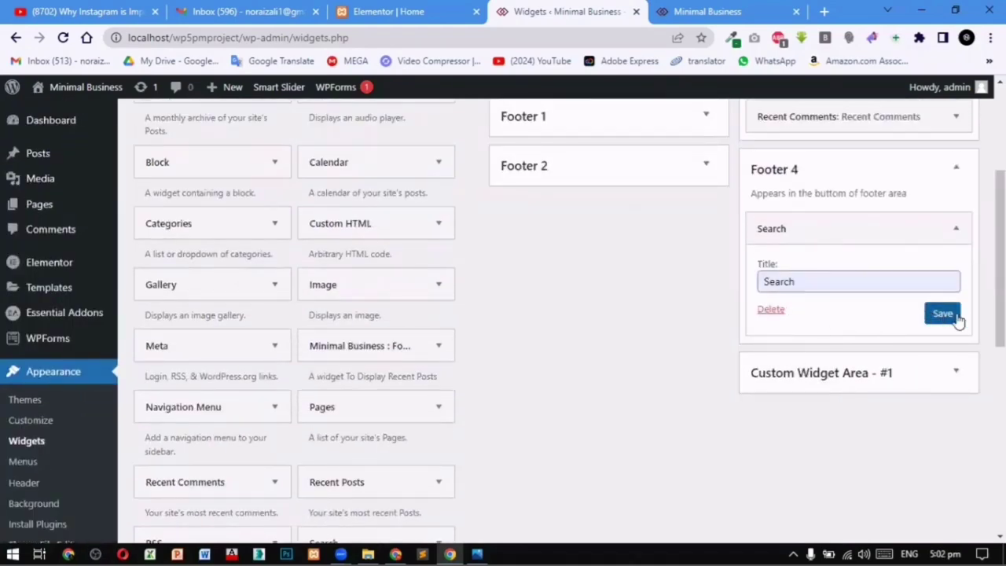
left_click(953, 319)
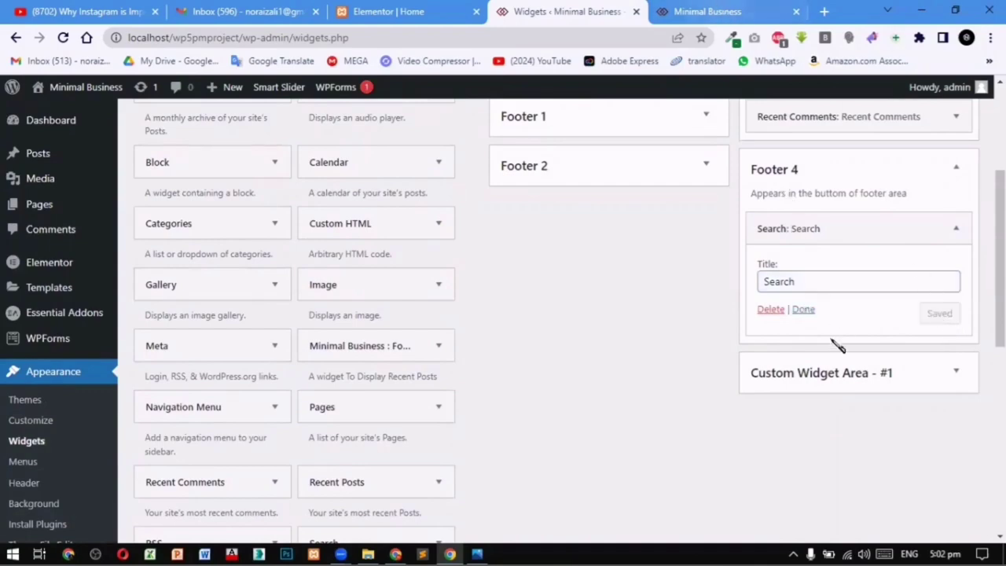
left_click(802, 310)
Step: Reload the live home page, review its footer and page sections, and compare them with the Home.jpg design
left_click(711, 11)
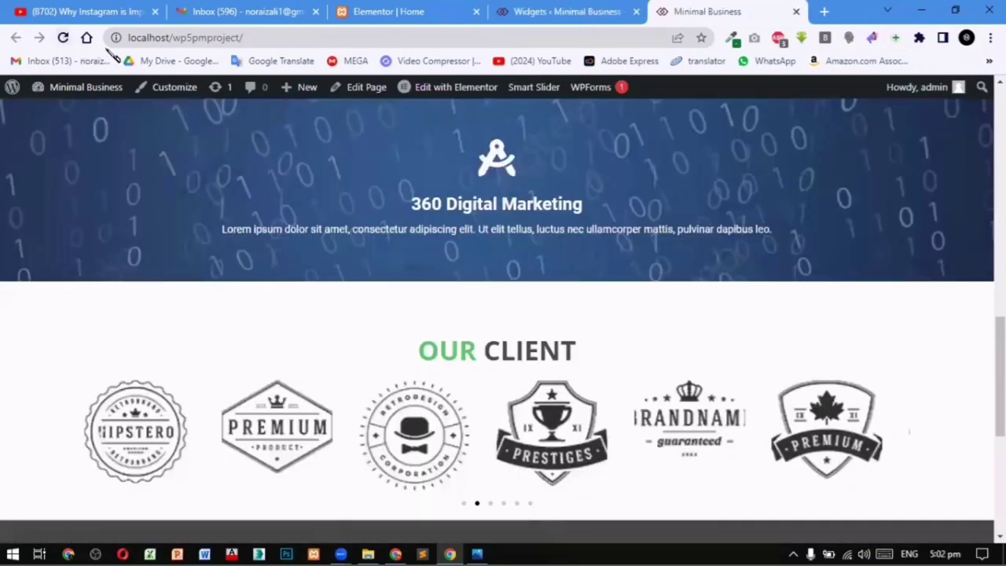
key("F5")
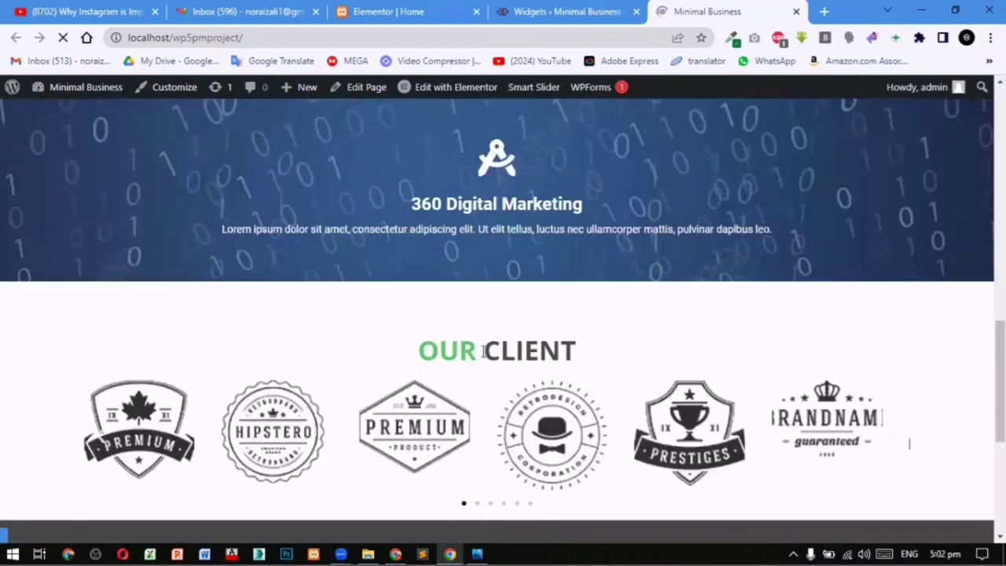
scroll(483, 351, "down", 4)
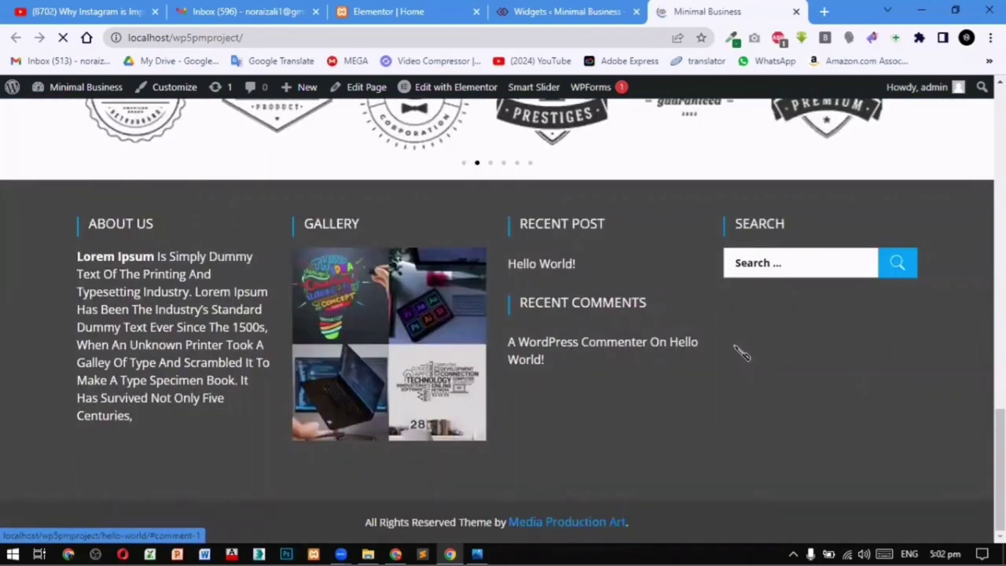
scroll(743, 352, "up", 15)
scroll(734, 348, "up", 2)
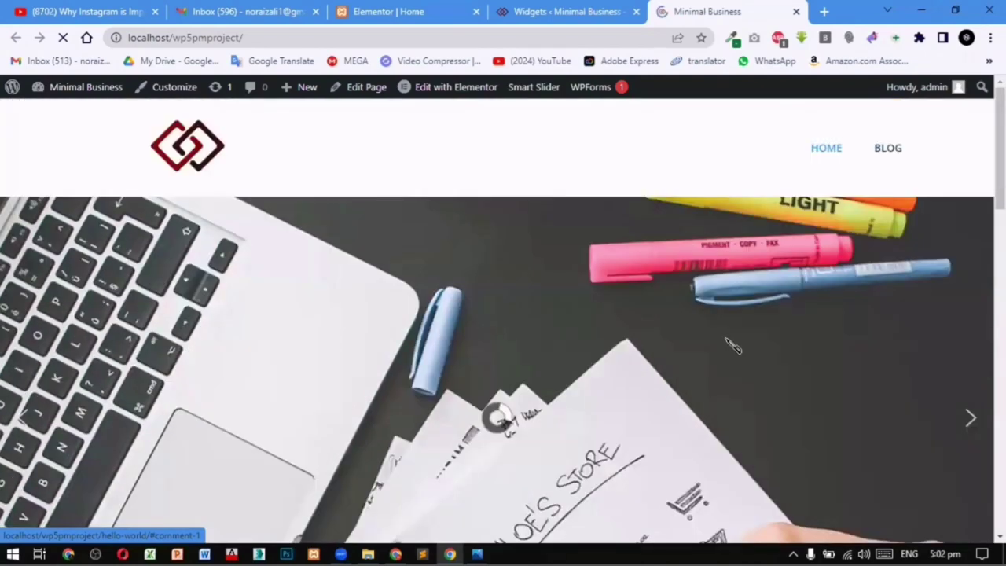
scroll(738, 334, "down", 3)
scroll(738, 332, "down", 12)
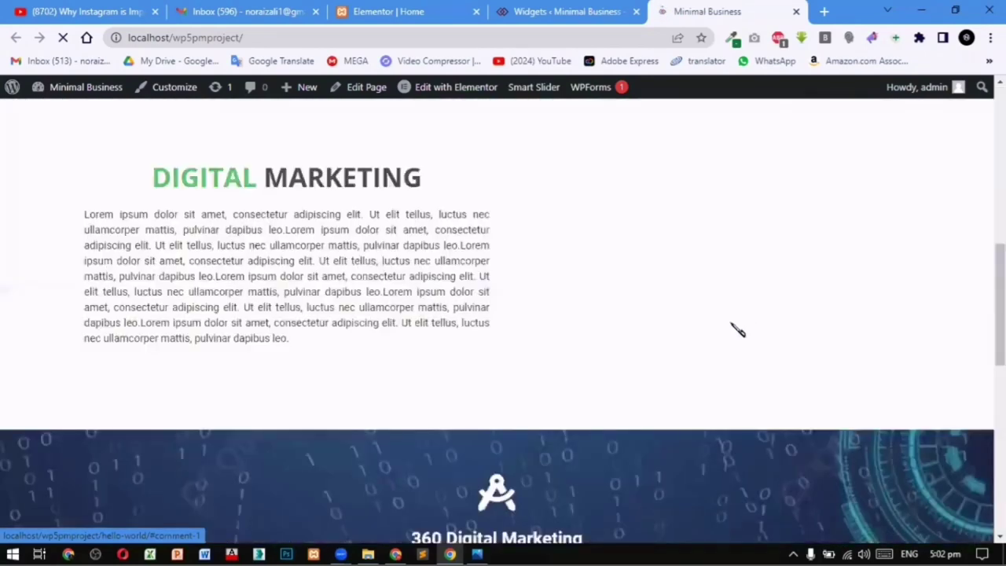
scroll(554, 397, "up", 4)
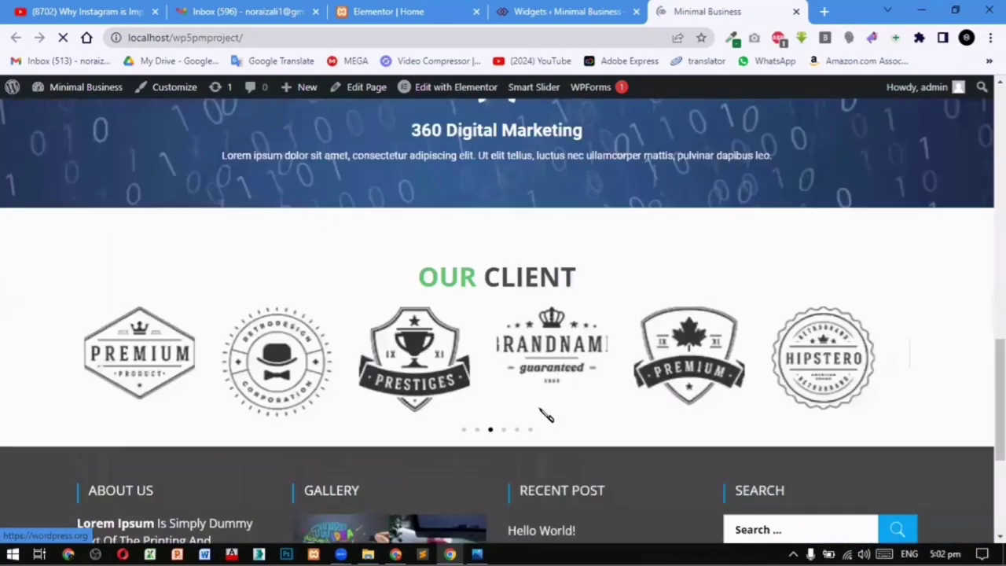
left_click(477, 554)
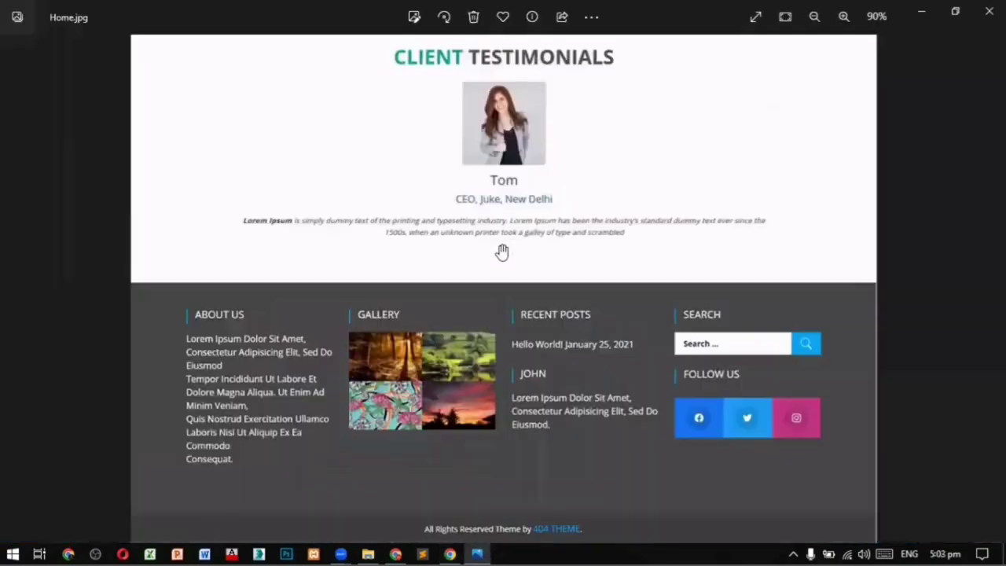
scroll(511, 227, "up", 3)
scroll(526, 330, "down", 4)
left_click_drag(527, 202, 584, 308)
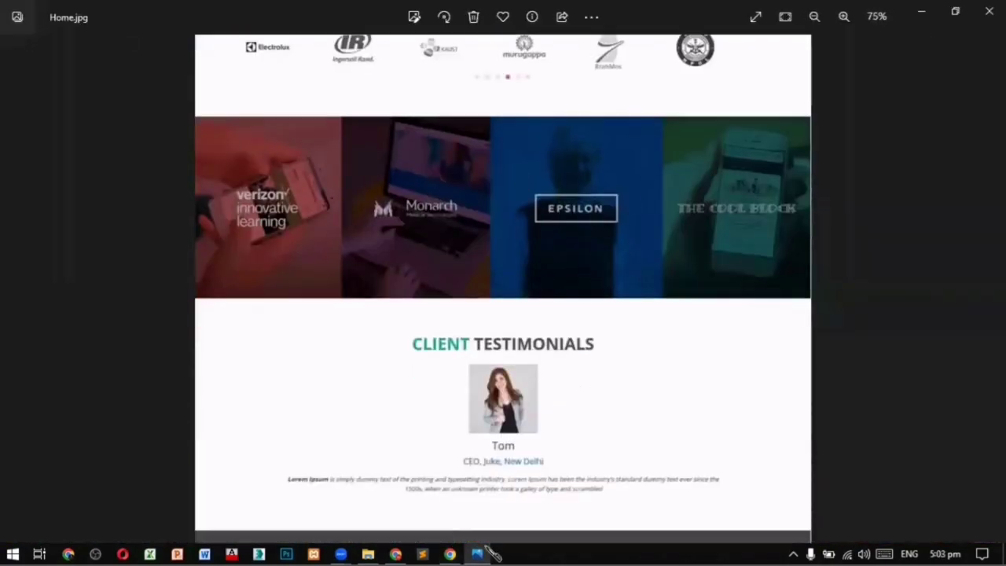
Step: Return to the Elementor editor for the Home page and add a one-column section below the Our Client carousel
left_click(450, 554)
left_click(558, 16)
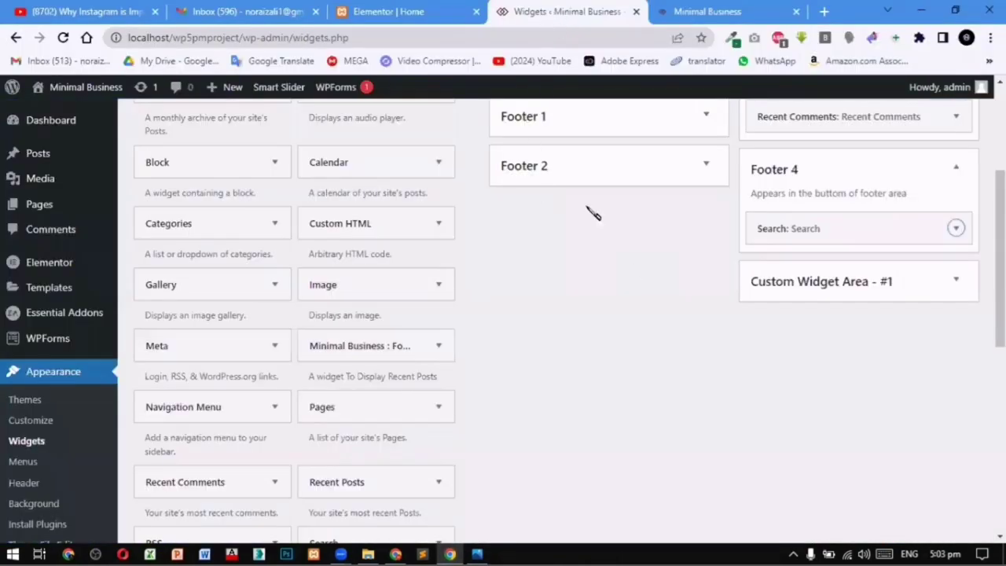
left_click(385, 11)
scroll(641, 366, "down", 2)
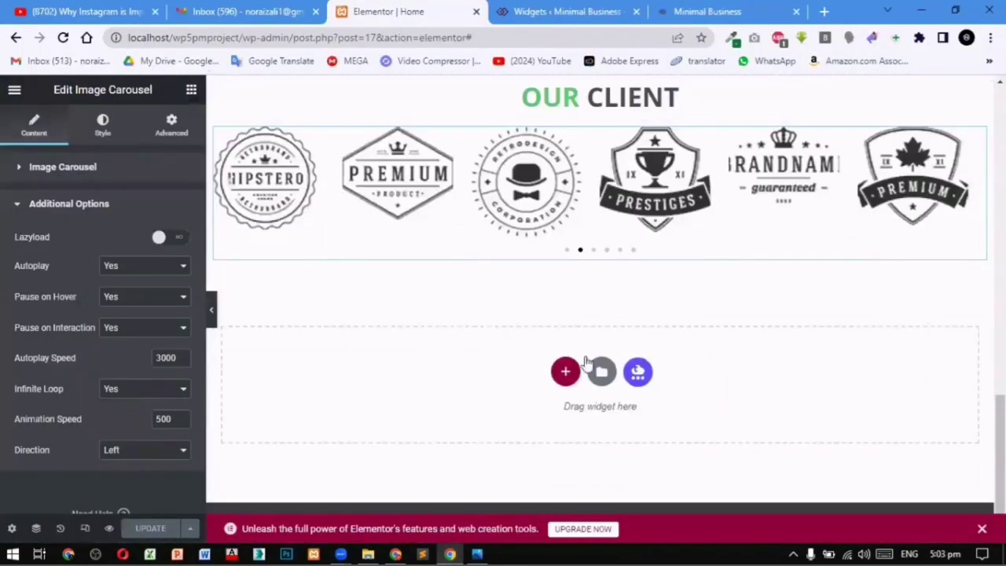
left_click(565, 370)
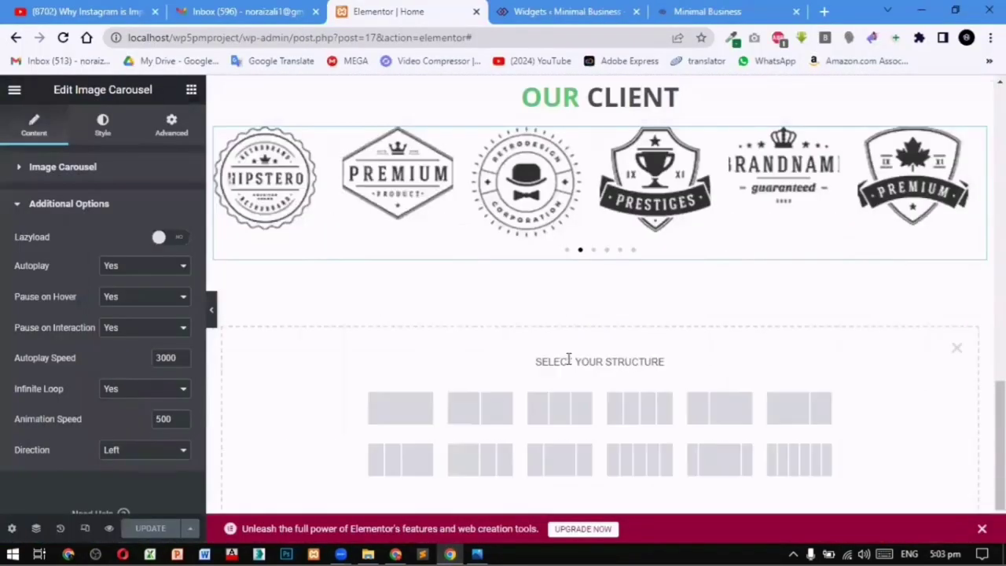
left_click(382, 408)
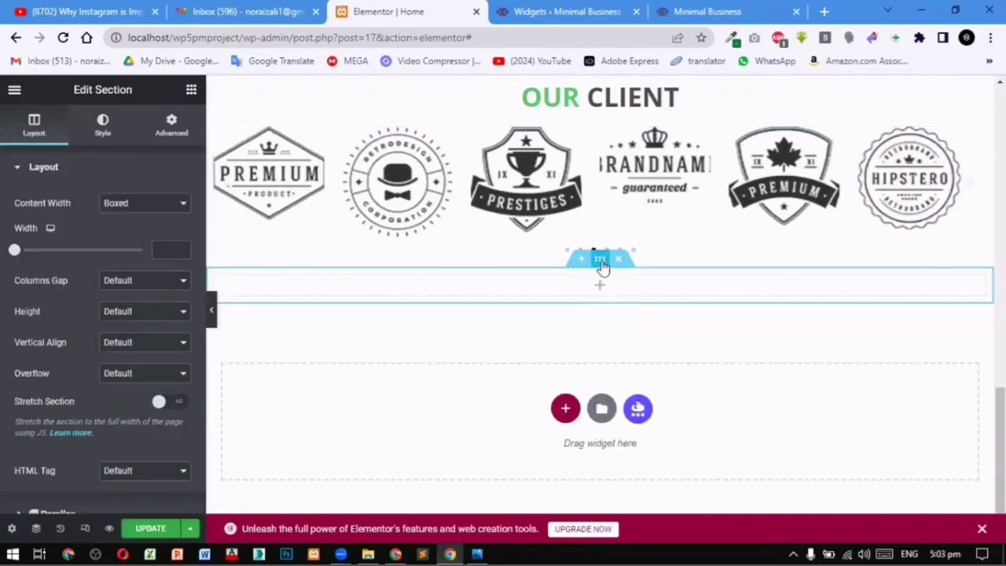
Step: Set the new section's top and bottom margins to 50 px
left_click(171, 124)
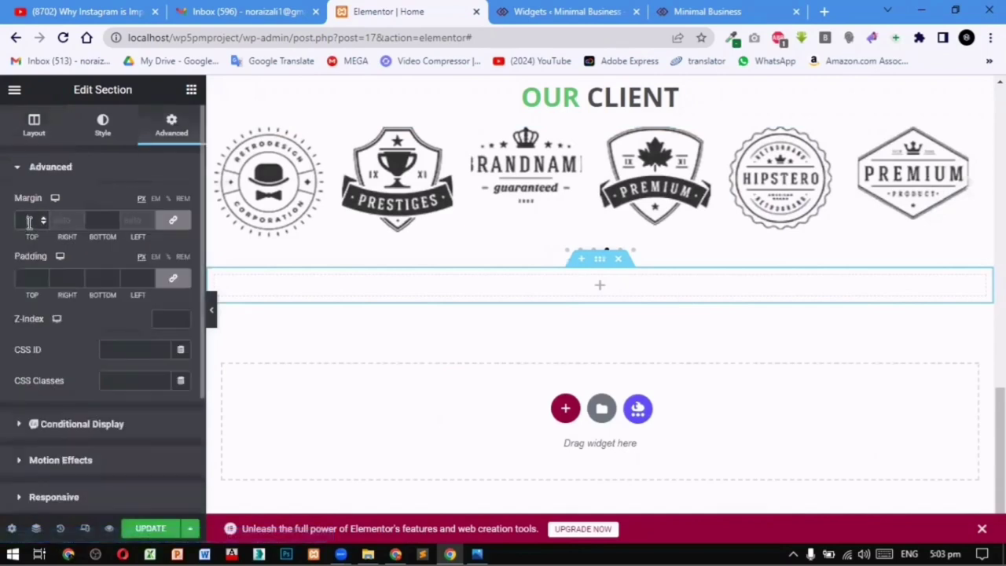
left_click(28, 222)
type("50")
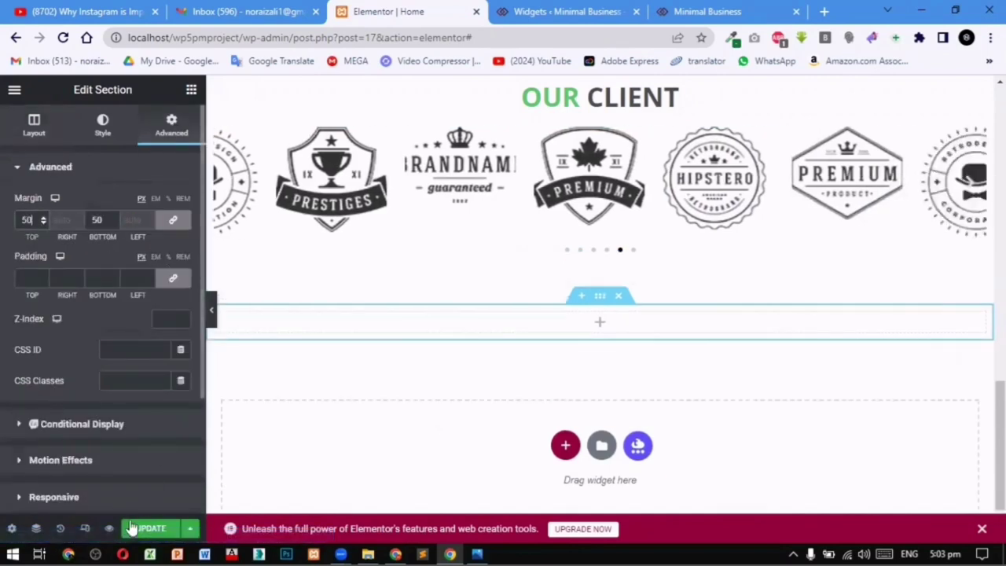
Step: Search the elements for "image" and place an Image Accordion widget in the new section
key("Escape")
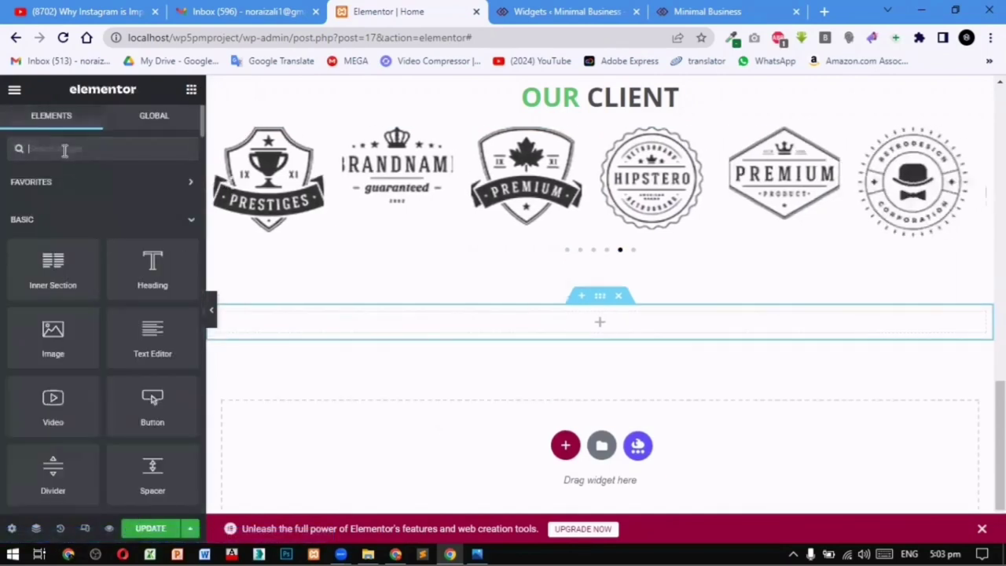
type("image")
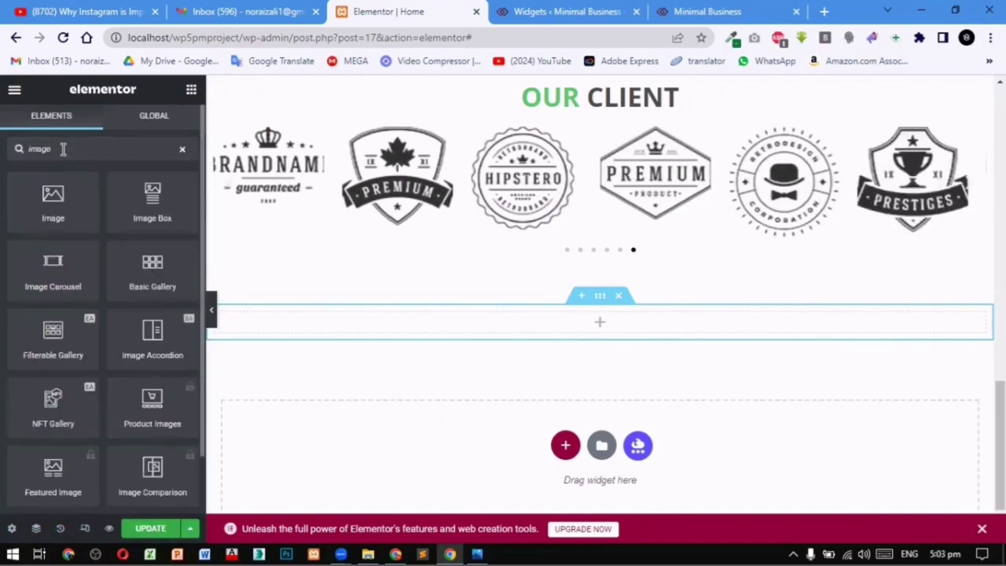
left_click_drag(152, 334, 578, 327)
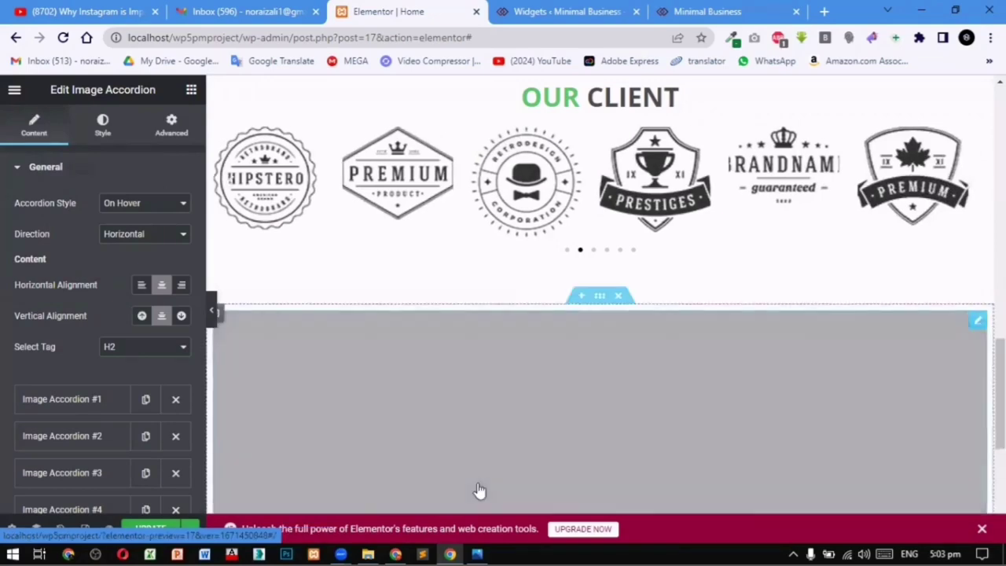
Step: Open the first image accordion item and select b3.jpg from the media library as its image
scroll(90, 337, "down", 2)
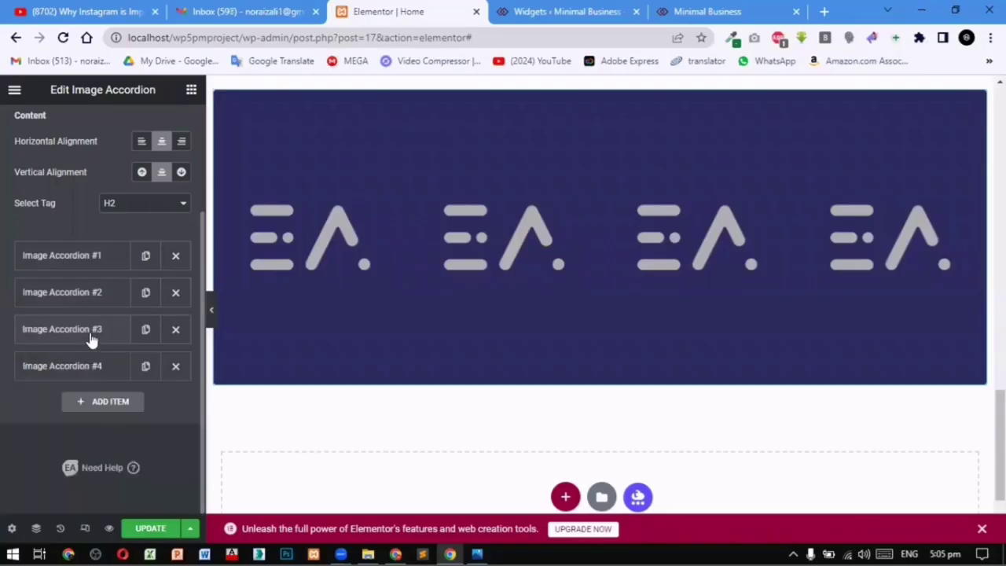
left_click(89, 334)
left_click(92, 336)
left_click(62, 255)
left_click(117, 353)
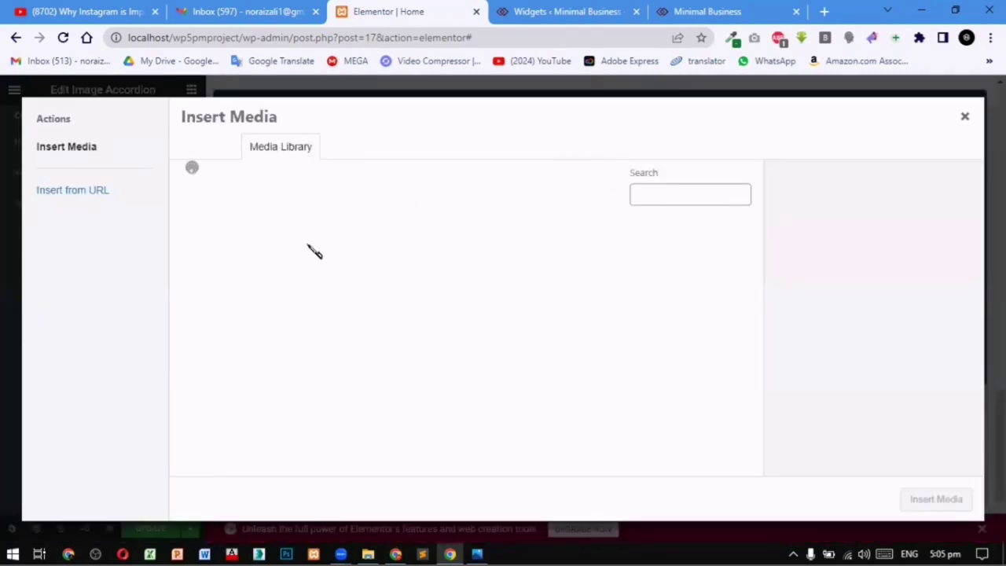
left_click(240, 263)
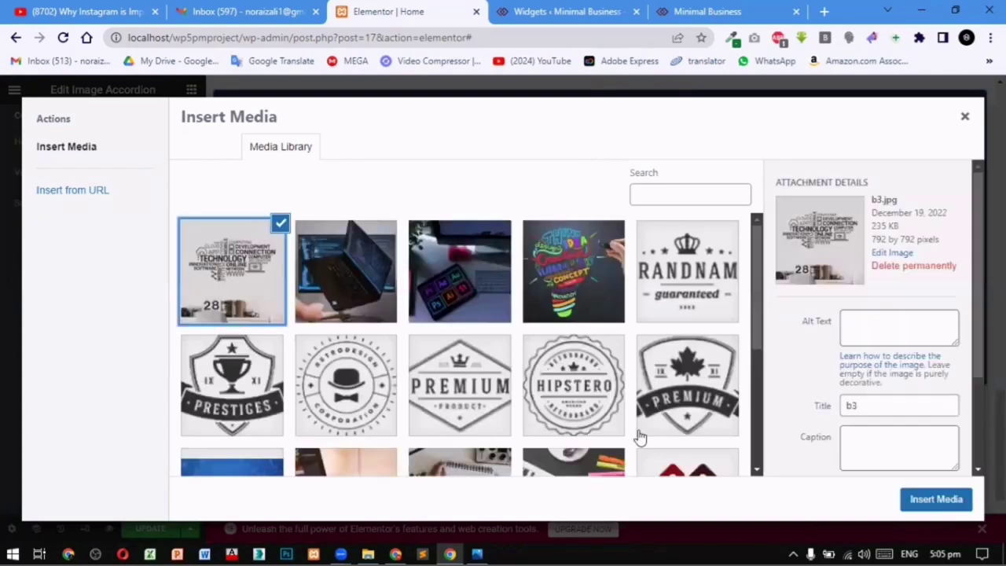